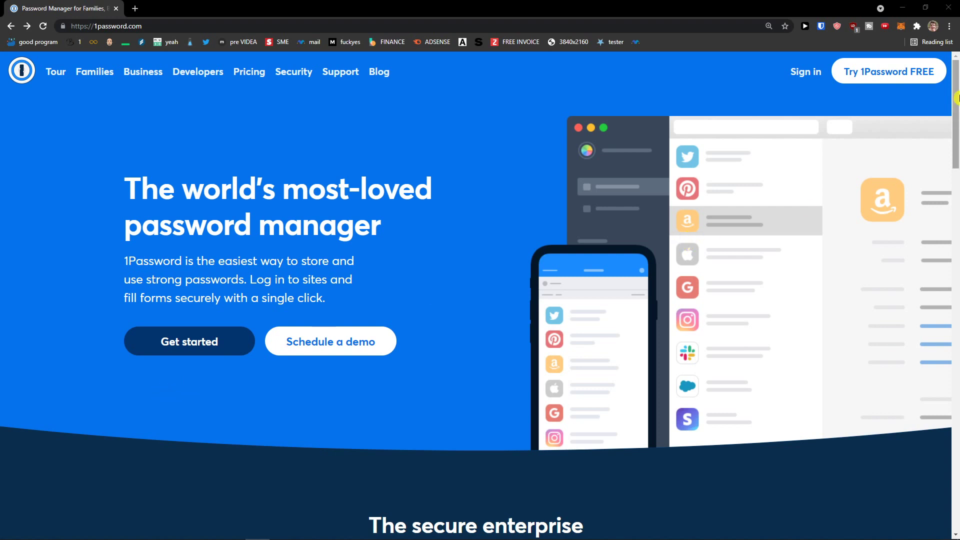
- Show the Personal & Family pricing, down to the $2.99 individual plan with its 14-day trial
left_click(916, 75)
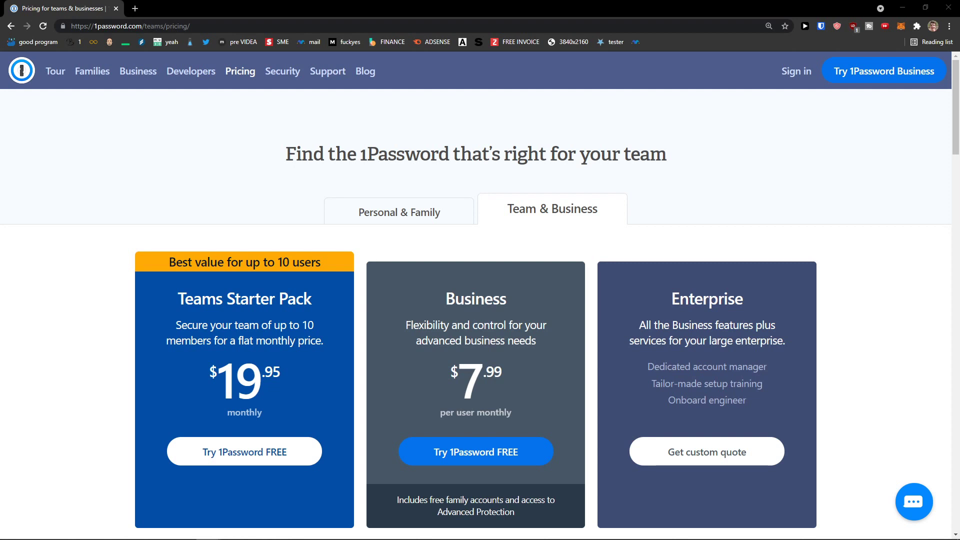
scroll(294, 322, "down", 2)
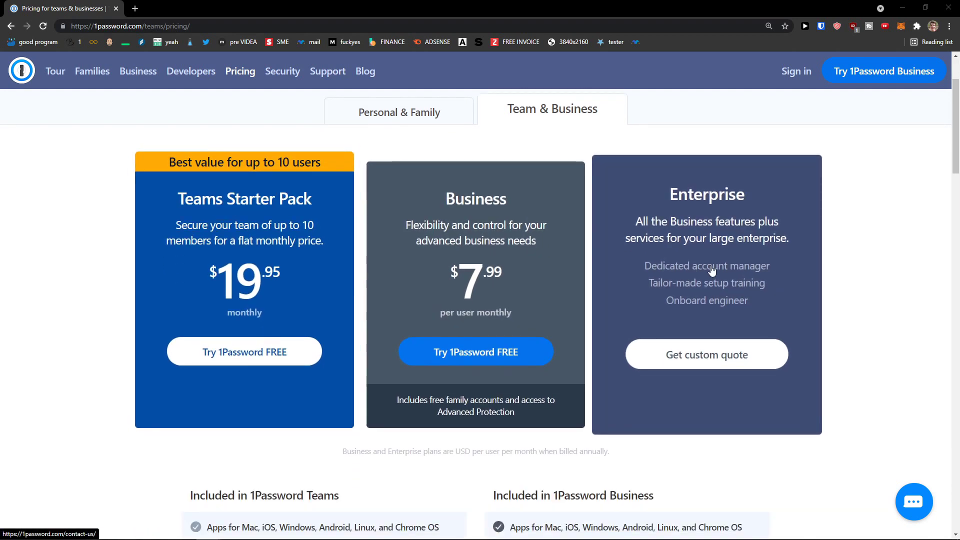
left_click(423, 121)
scroll(407, 193, "down", 1)
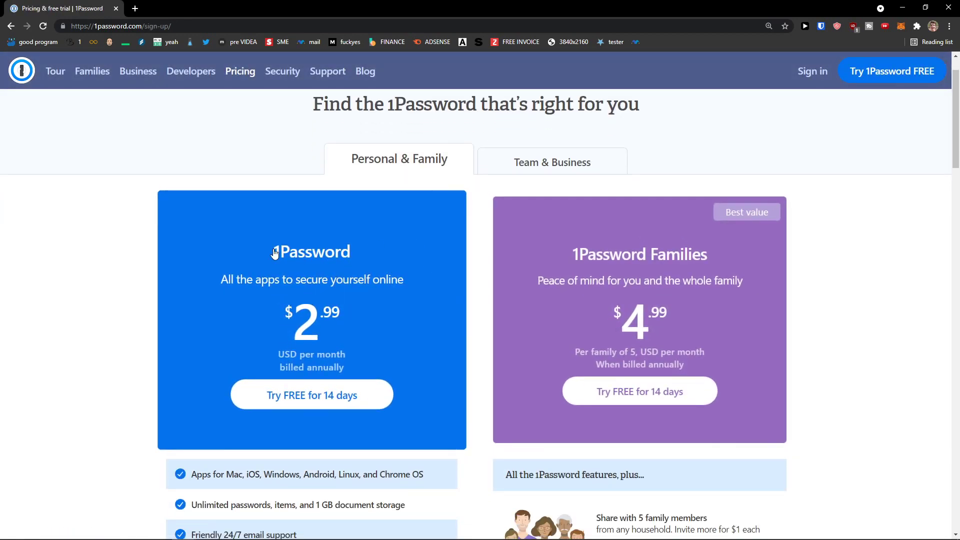
scroll(341, 348, "down", 1)
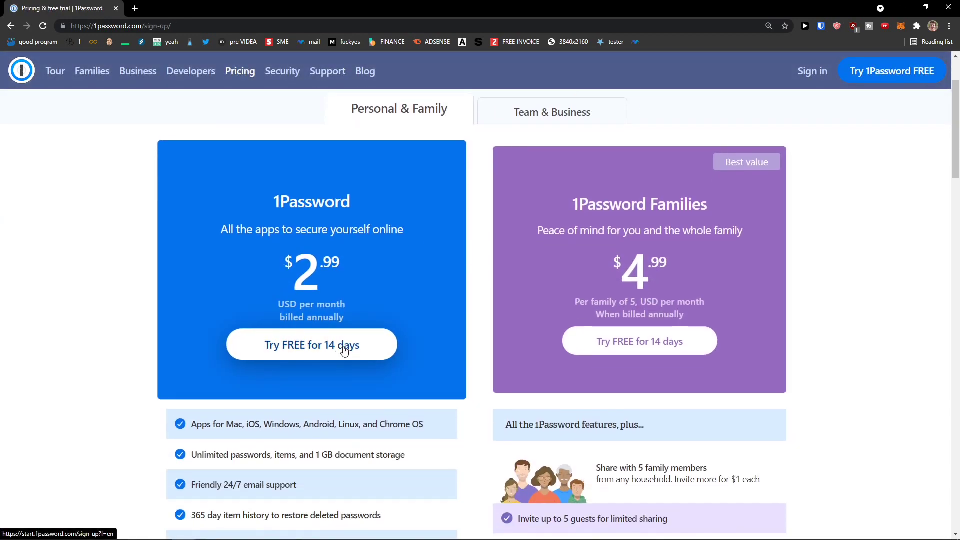
- Start the 14-day individual trial and fill in the account name and e-mail address
left_click(344, 350)
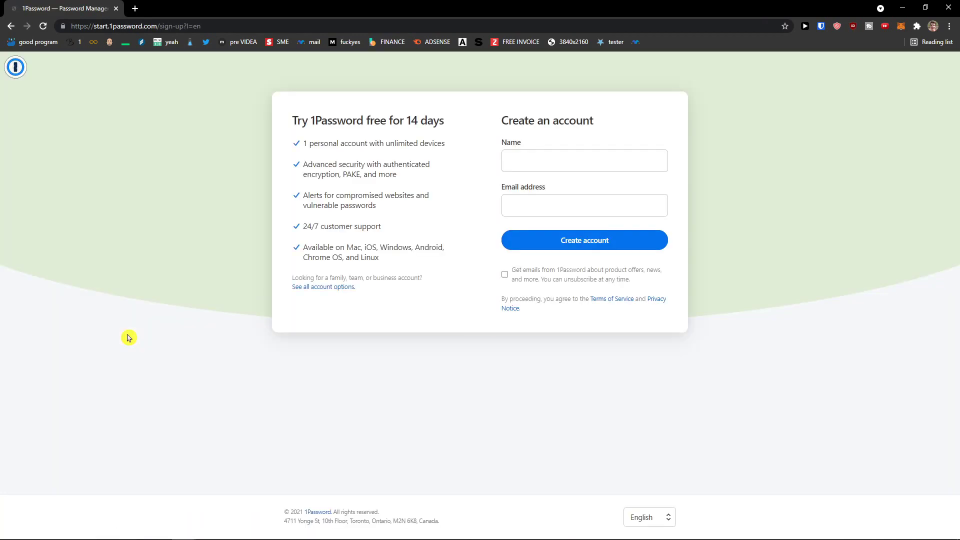
left_click(527, 155)
key("ctrl+plus")
key("ctrl+plus")
key("ctrl+plus")
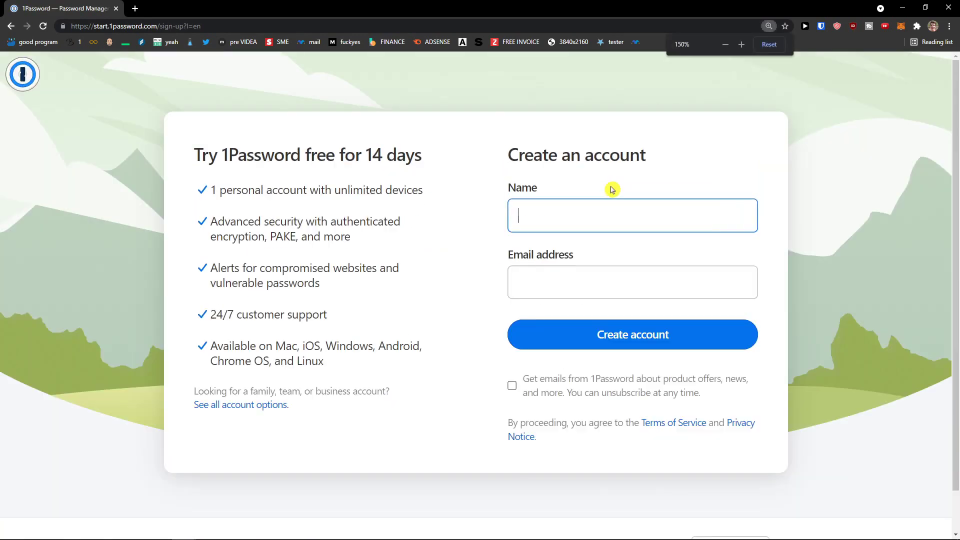
key("Tab")
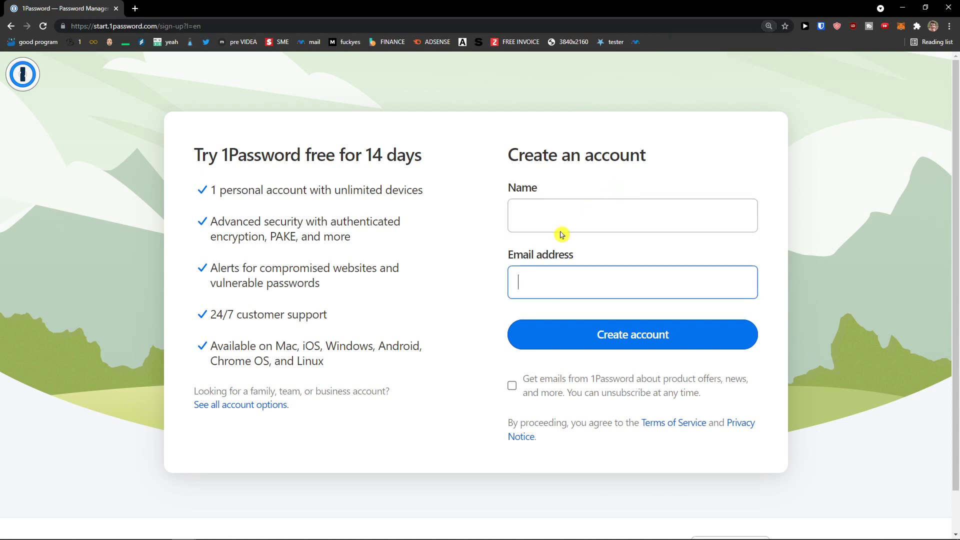
left_click(560, 230)
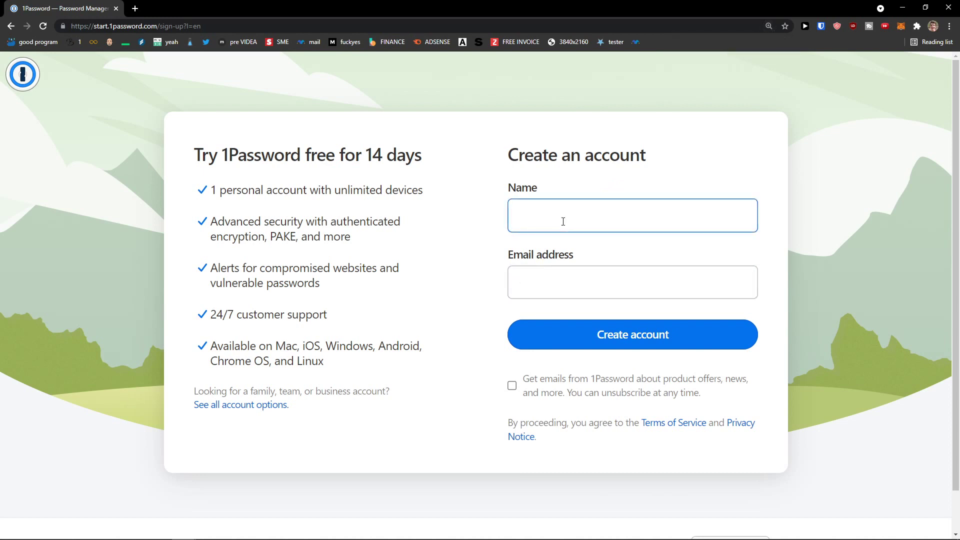
type("Marcus")
key("Tab")
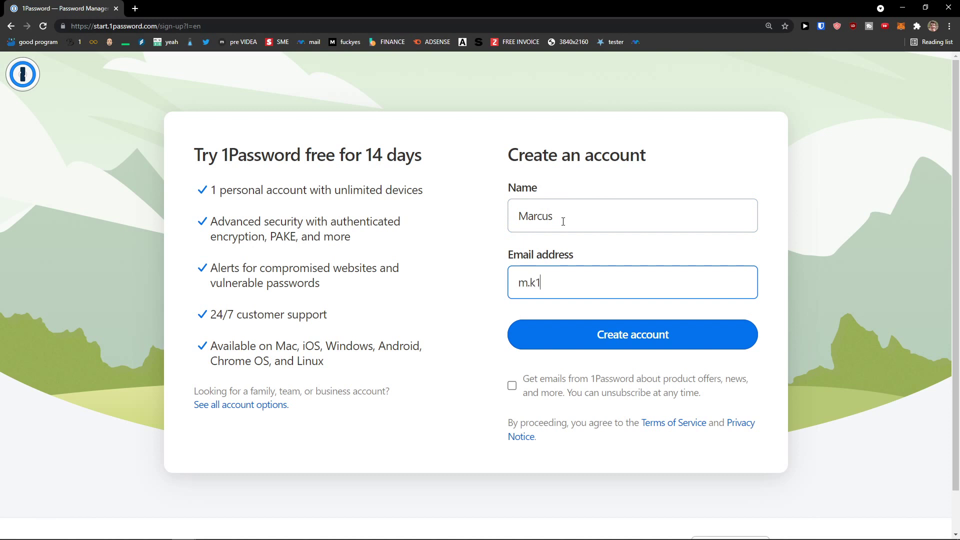
left_click(551, 344)
- Close the stray extra browser window and create the account, reaching e-mail verification
left_click(134, 8)
left_click_drag(160, 5, 15, 156)
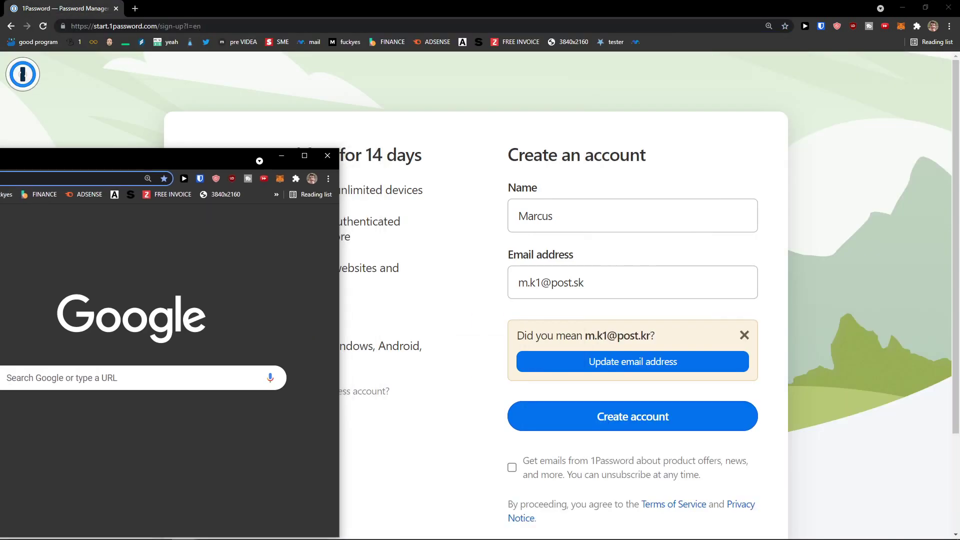
key("ctrl+w")
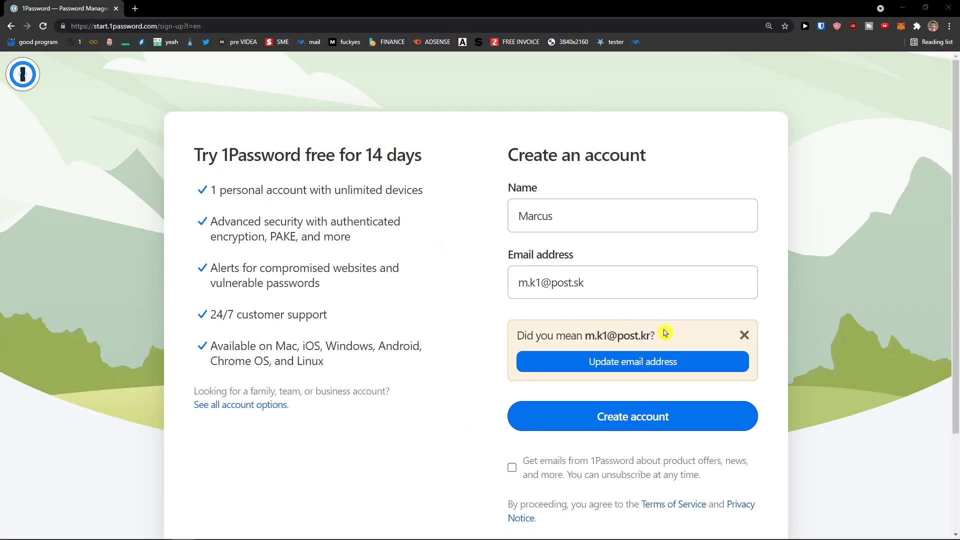
left_click(649, 419)
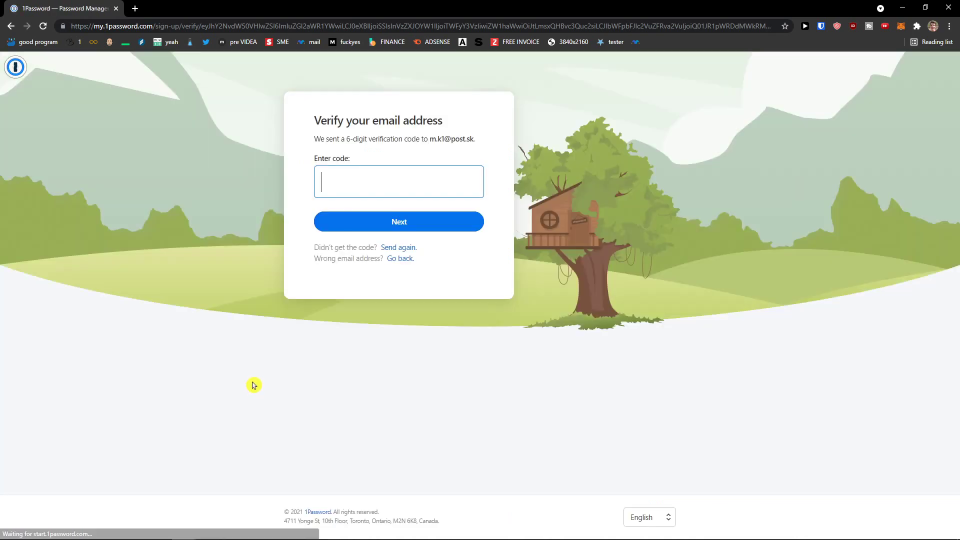
- Paste the e-mailed verification code and submit it
key("alt+Tab")
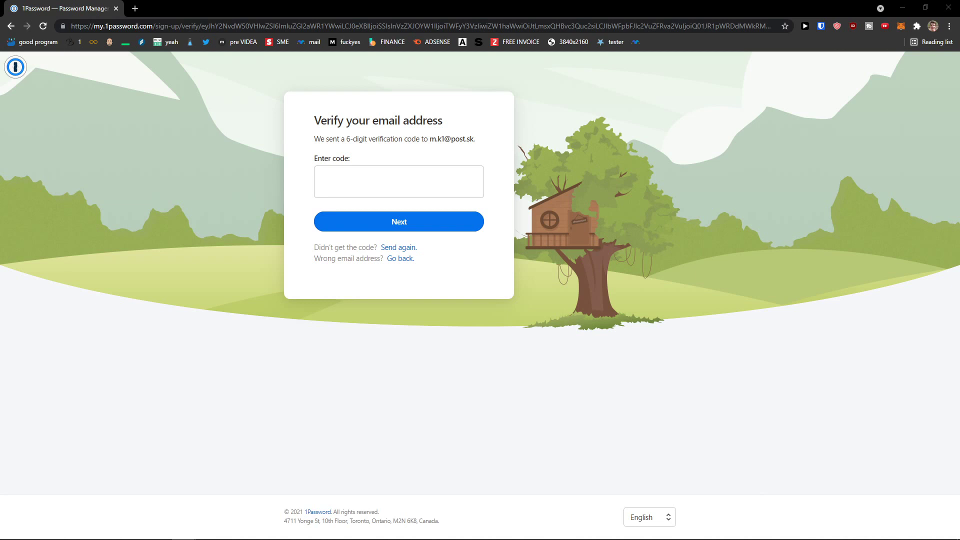
left_click(380, 187)
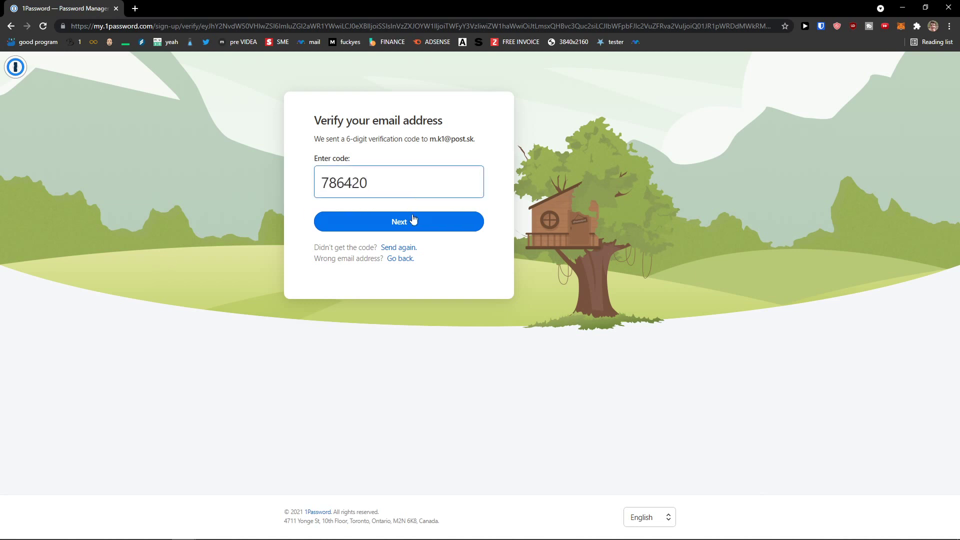
left_click(413, 220)
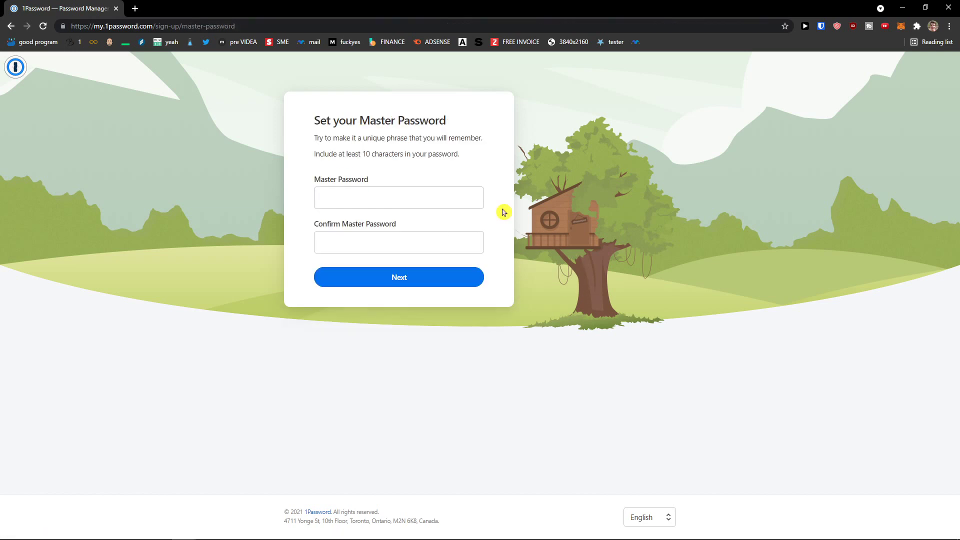
- Enter the Master Password and type its confirmation
left_click(421, 193)
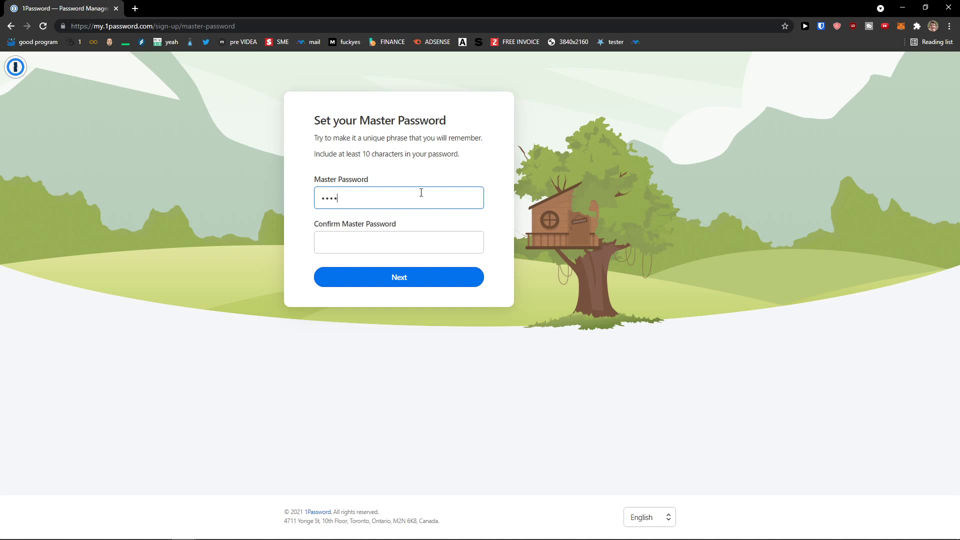
type("••")
key("Tab")
type("•")
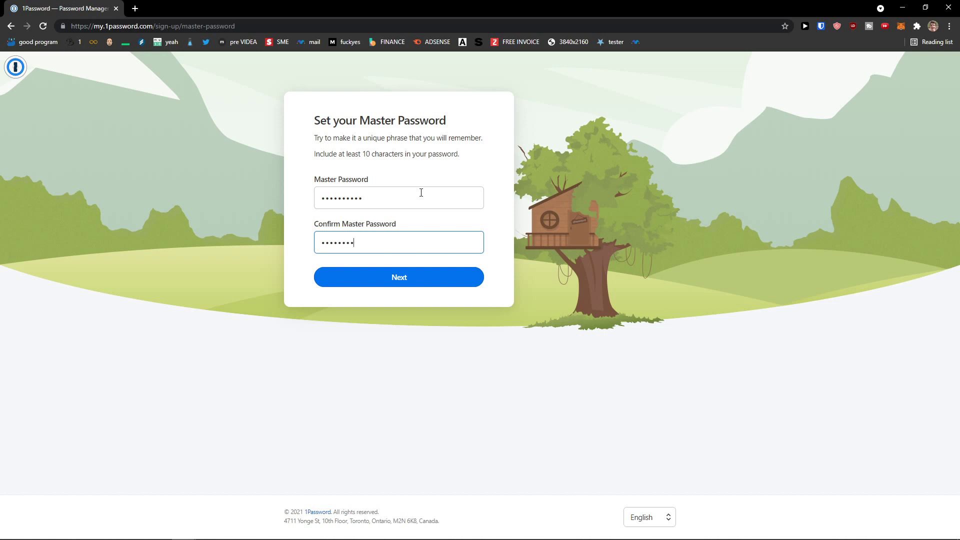
- Submit the Master Password and create the account without adding a card
left_click(391, 279)
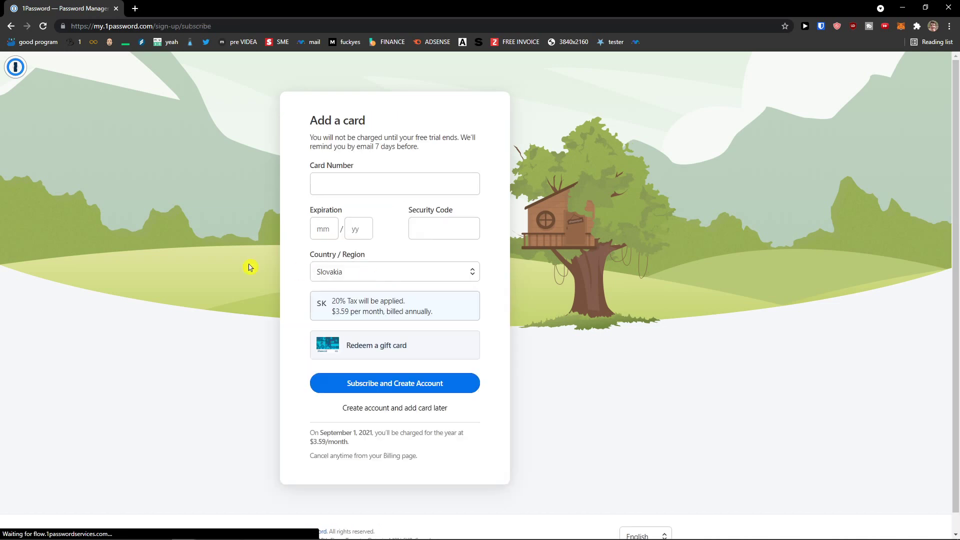
left_click(316, 183)
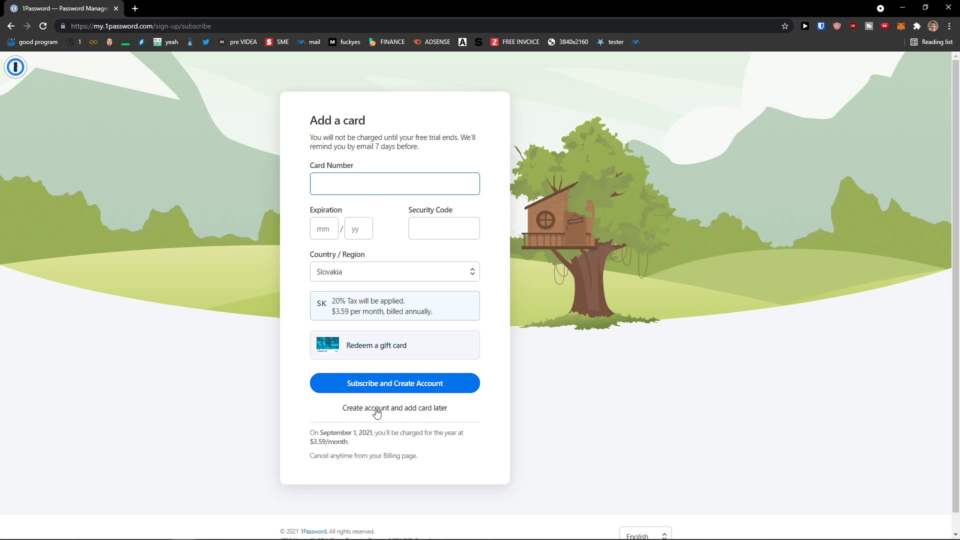
left_click(377, 408)
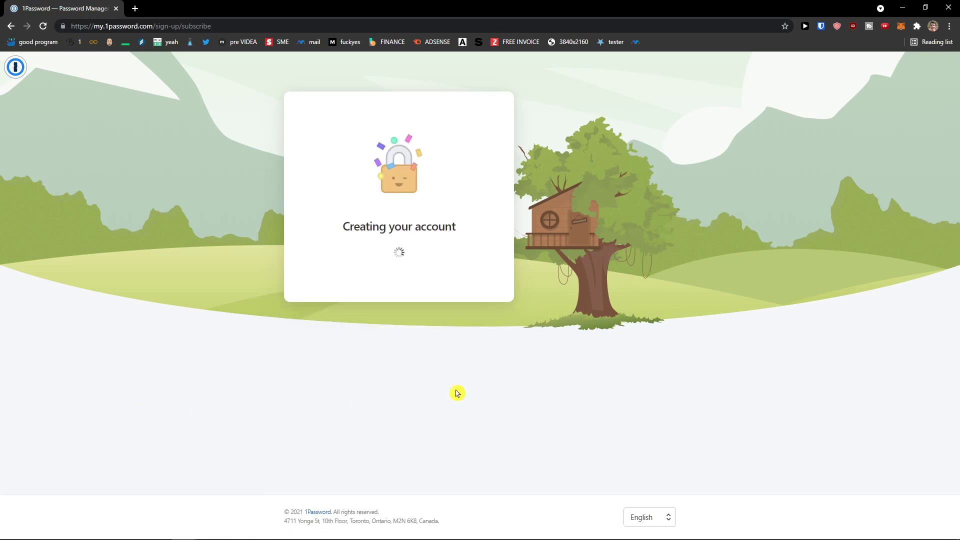
- Read the Emergency Kit page's advice and download the Emergency Kit PDF
mouse_move(258, 537)
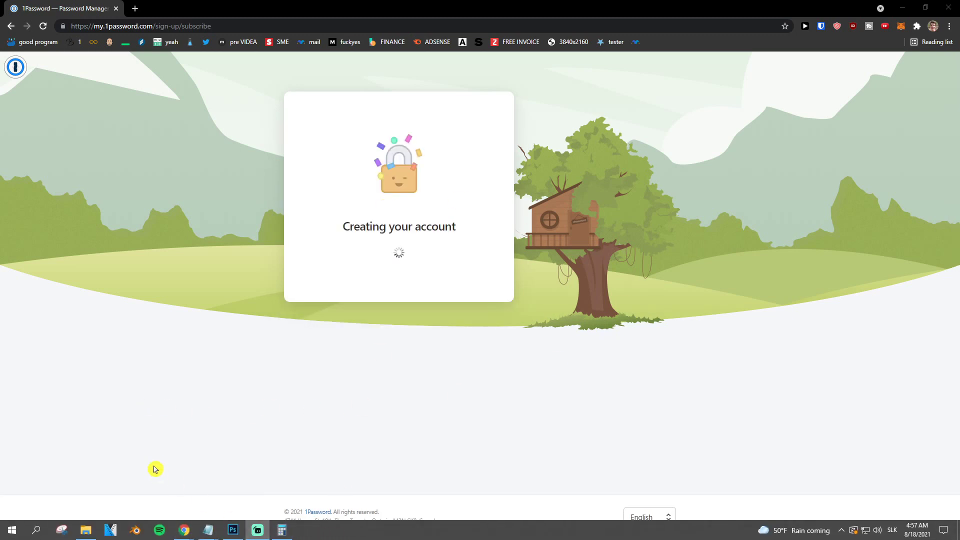
key("ctrl+plus")
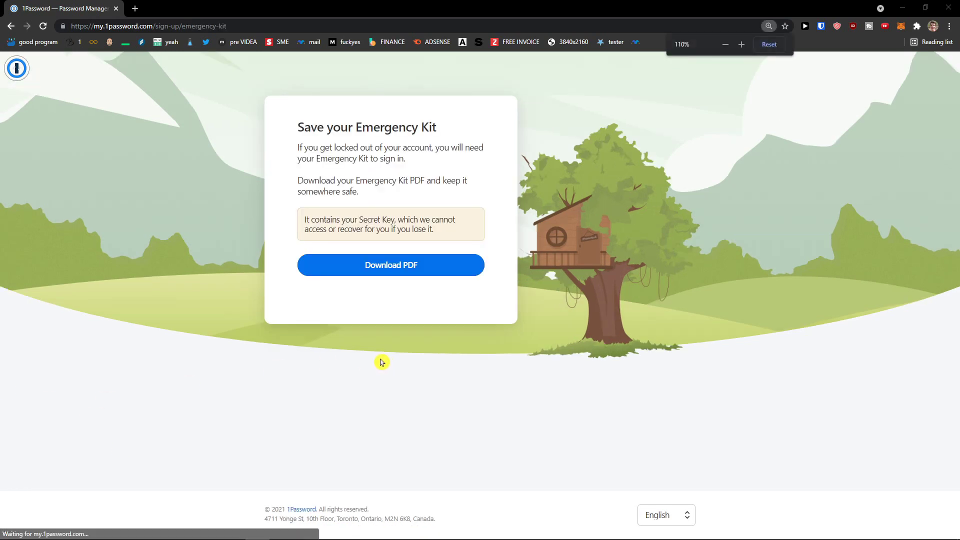
left_click_drag(296, 129, 436, 130)
left_click_drag(304, 148, 422, 165)
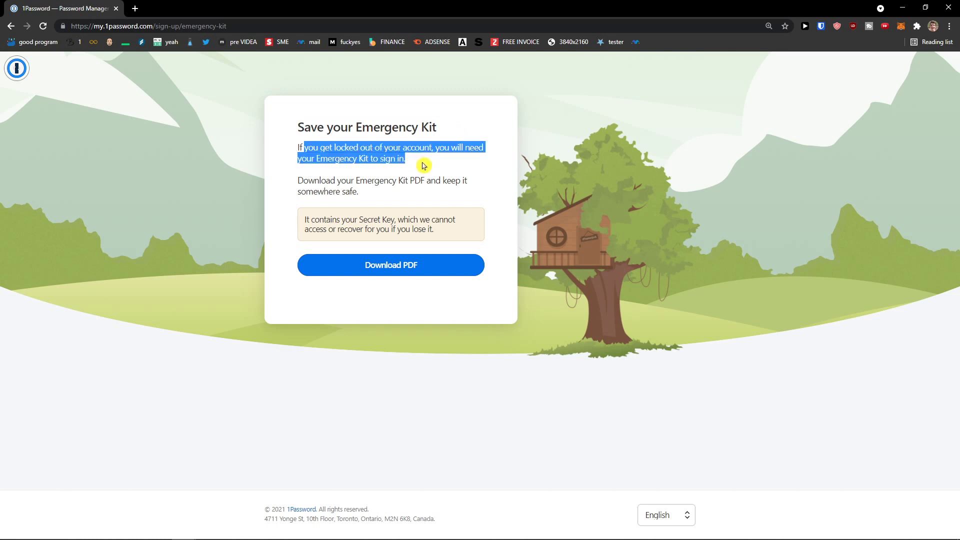
left_click_drag(336, 181, 429, 192)
triple_click(420, 197)
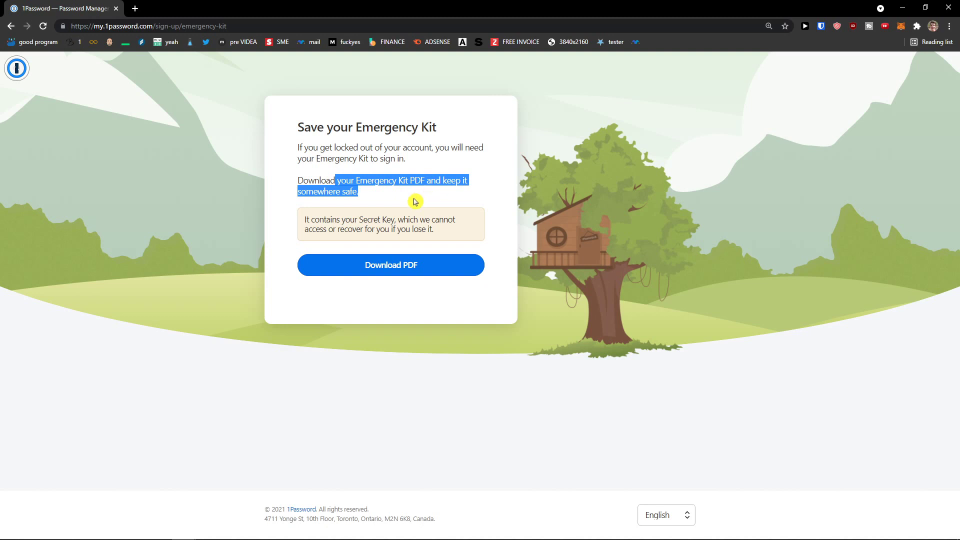
left_click(402, 199)
triple_click(335, 182)
left_click(371, 195)
mouse_move(371, 195)
left_mouse_down()
mouse_move(286, 182)
mouse_move(385, 193)
left_mouse_up()
left_click(385, 194)
left_click_drag(341, 219, 390, 222)
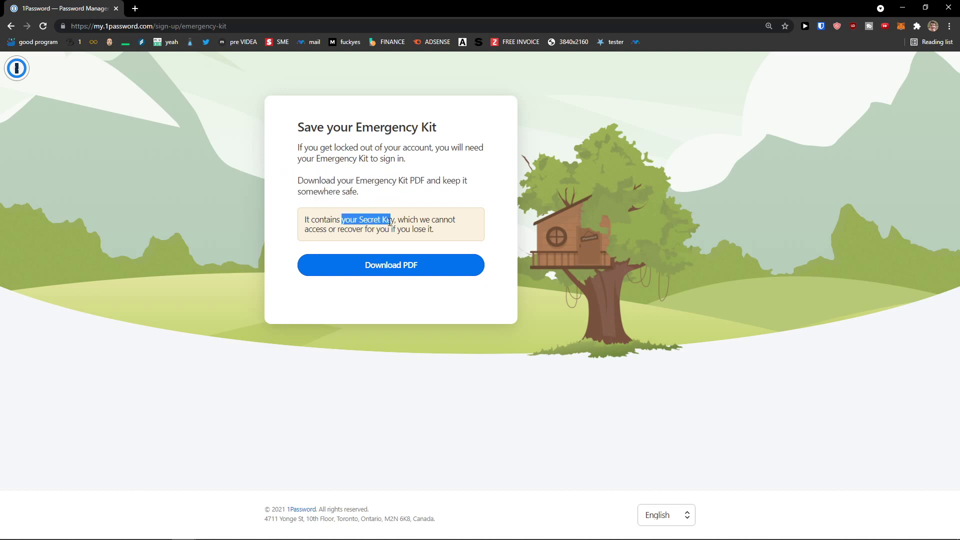
left_click(390, 265)
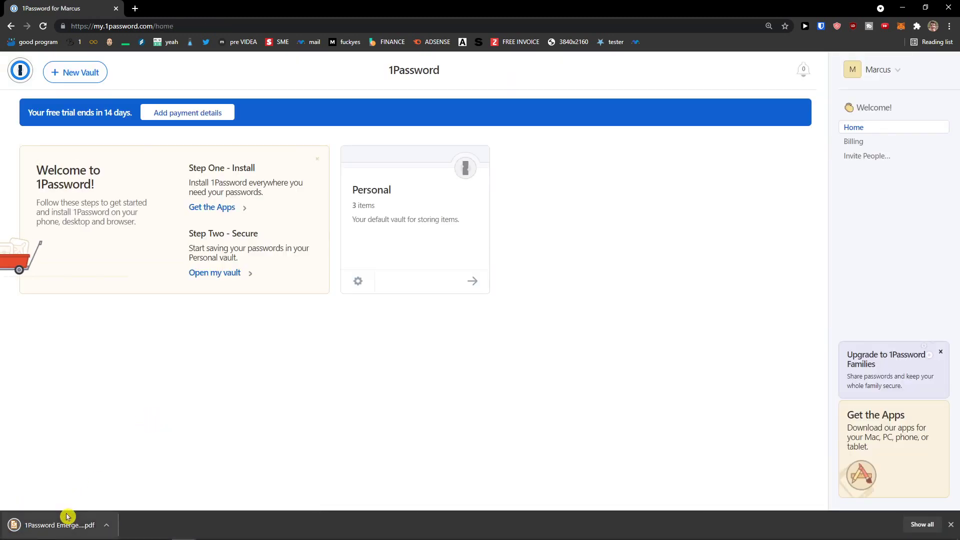
- Open the Emergency Kit PDF at 156% zoom and read its sign-in instructions
left_click(63, 525)
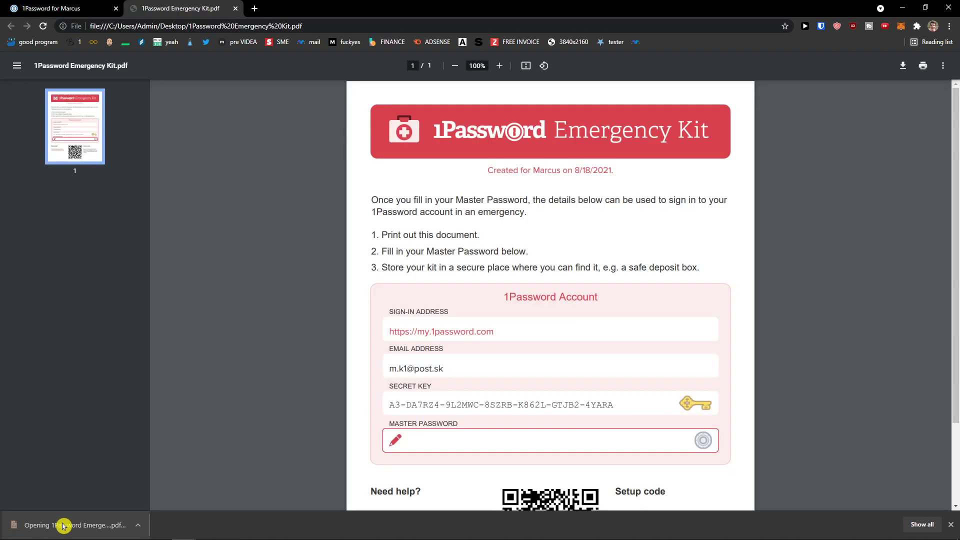
scroll(390, 361, "down", 1)
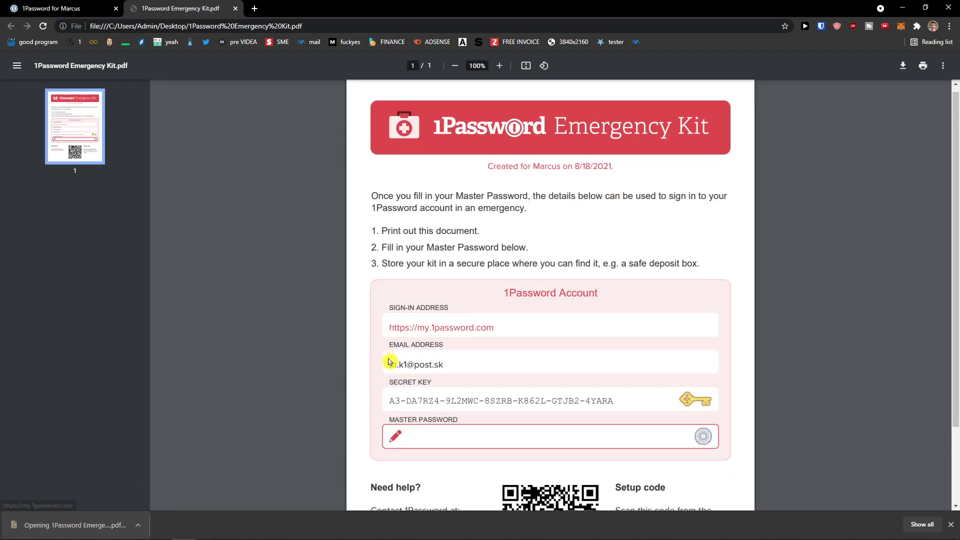
scroll(388, 400, "down", 1)
scroll(388, 399, "up", 2)
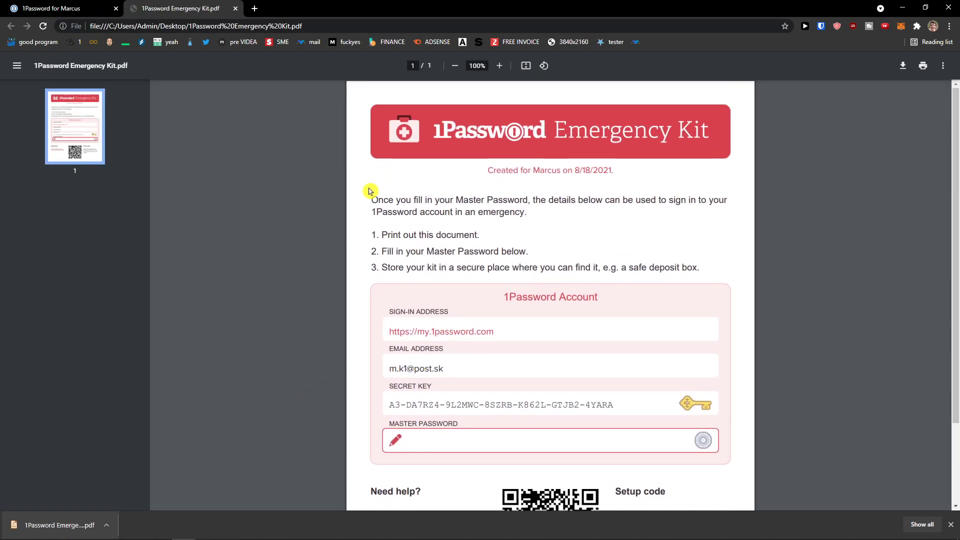
key("ctrl+f")
scroll(579, 260, "up", 5)
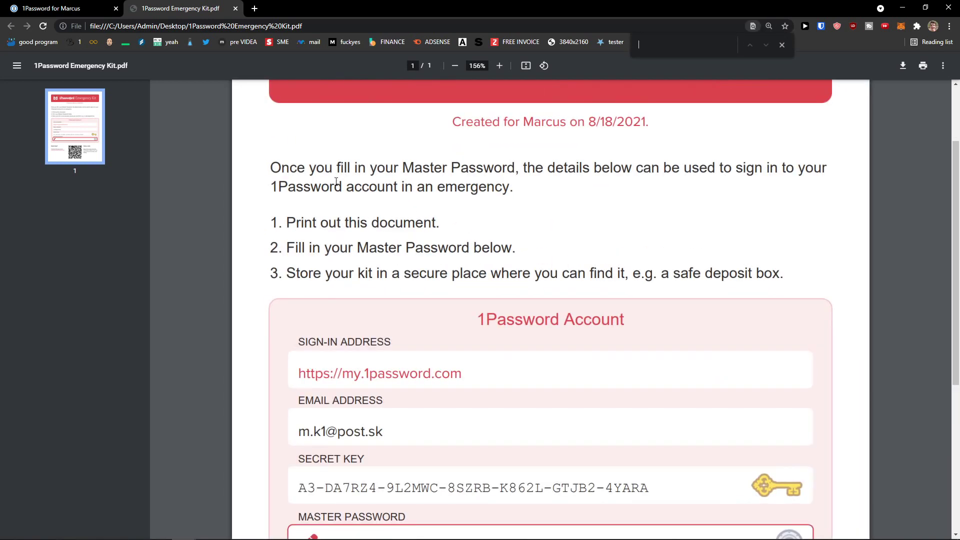
left_click_drag(325, 168, 518, 194)
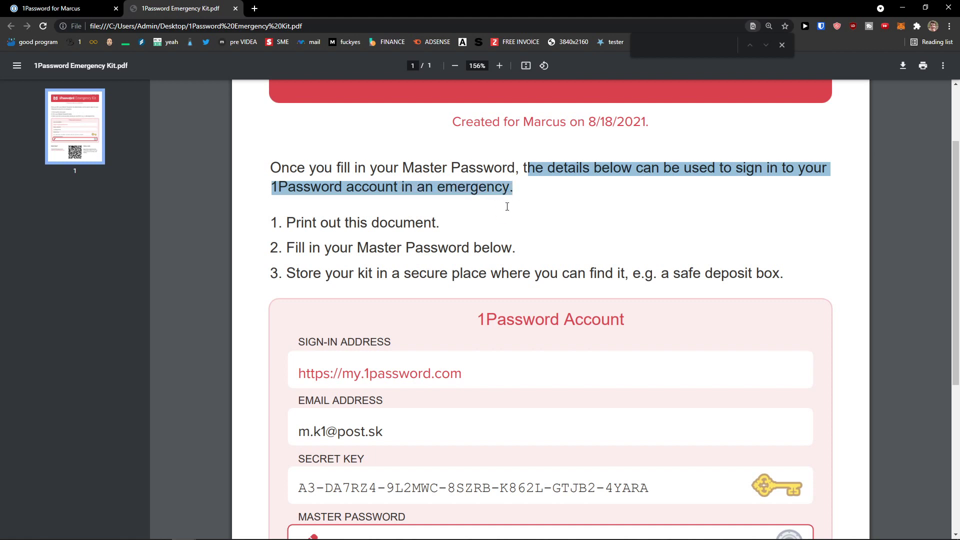
scroll(507, 207, "down", 1)
left_click_drag(286, 172, 539, 200)
scroll(420, 407, "down", 2)
left_click(399, 398)
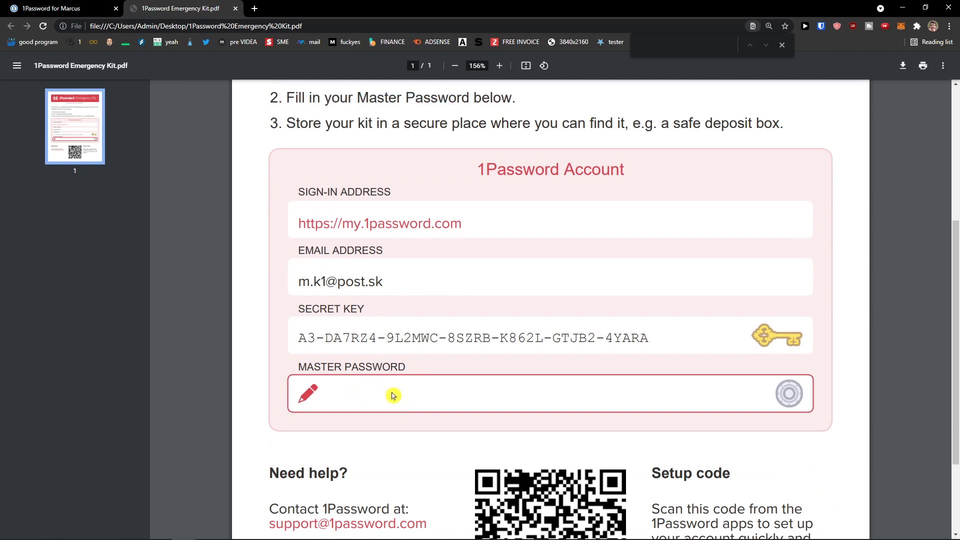
scroll(508, 396, "up", 1)
left_click_drag(286, 175, 783, 178)
scroll(513, 345, "down", 1)
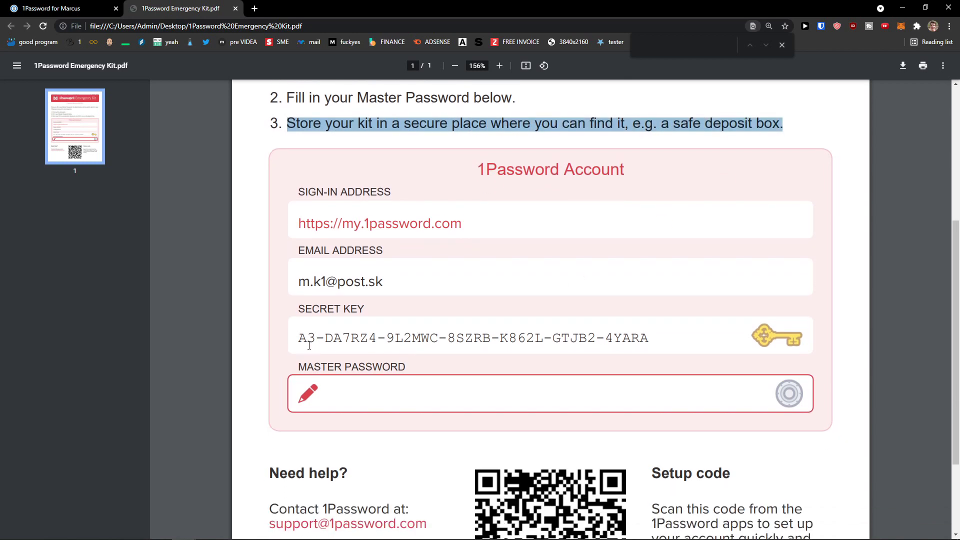
- Select and review the Secret Key line, then return to the 1Password home tab
left_click_drag(299, 345, 468, 340)
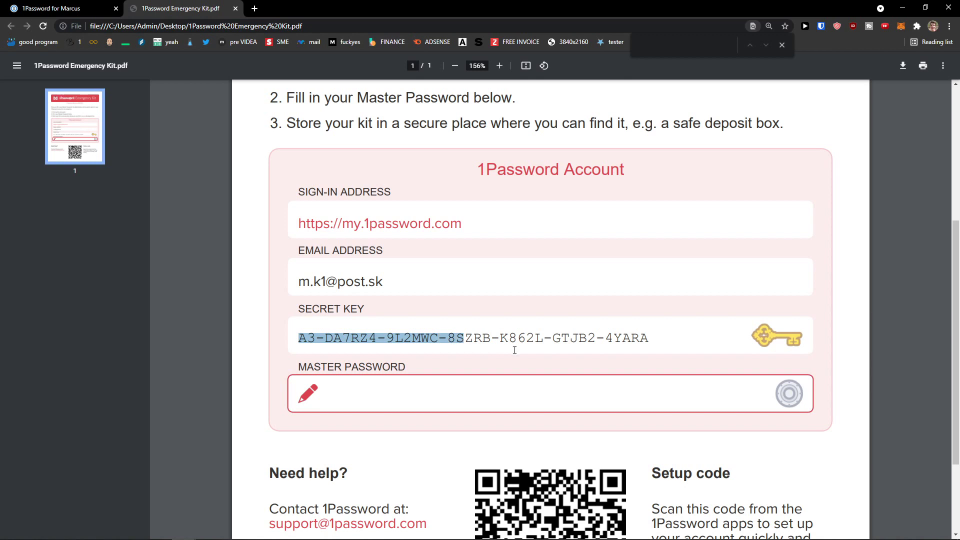
scroll(545, 350, "down", 1)
left_click(379, 292)
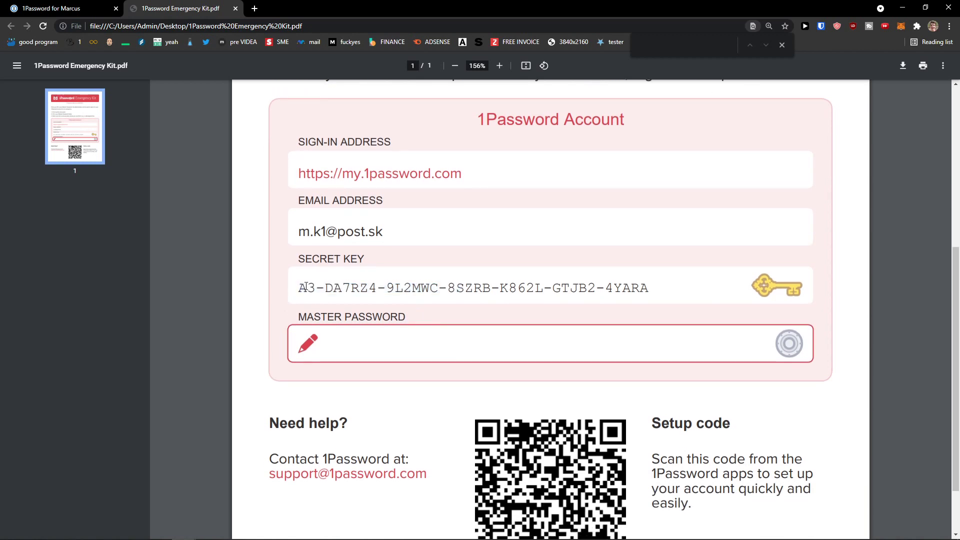
left_click_drag(299, 288, 642, 296)
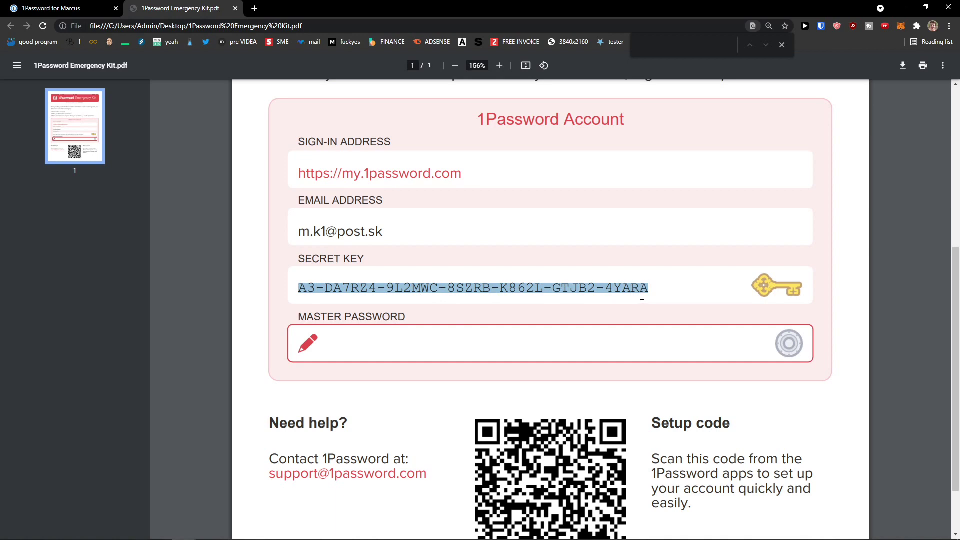
left_click(639, 287)
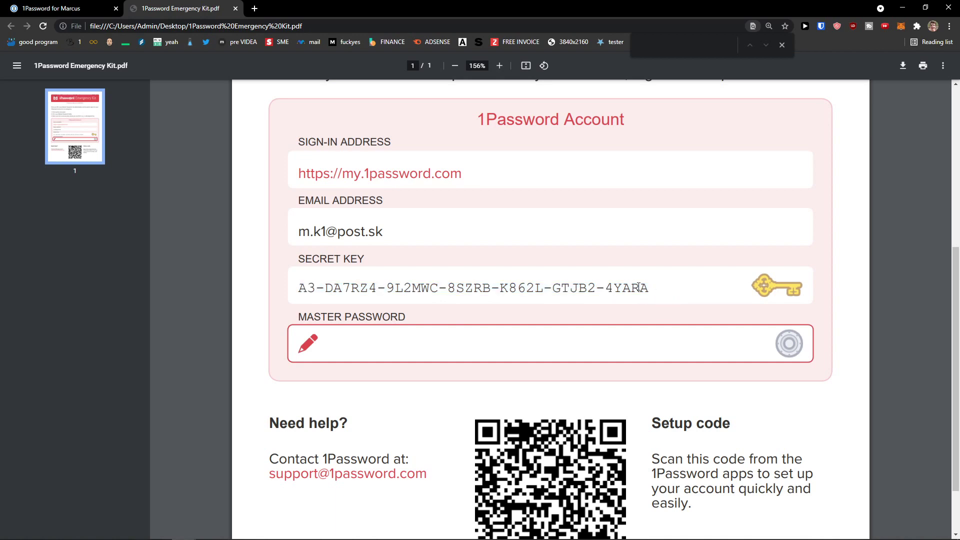
triple_click(350, 288)
scroll(345, 350, "up", 5)
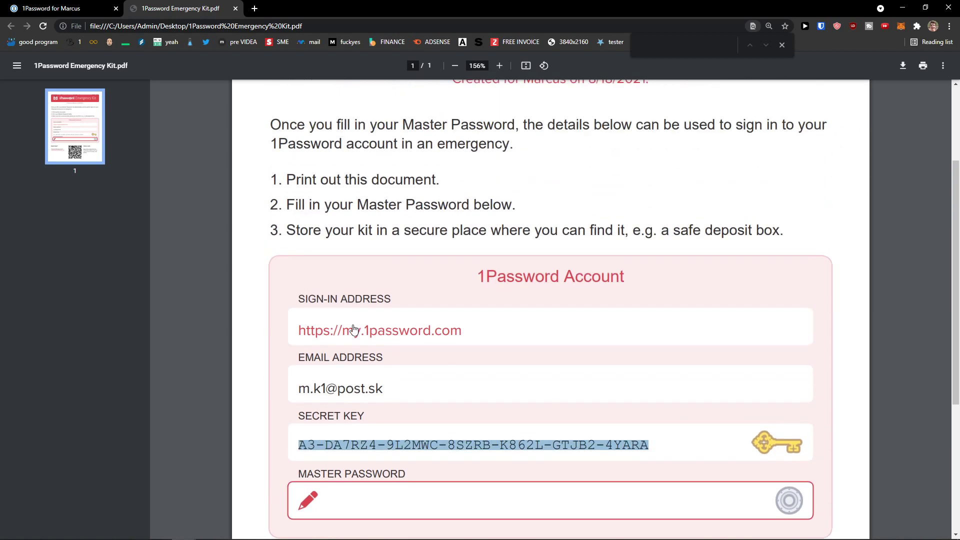
scroll(353, 327, "down", 6)
scroll(353, 327, "up", 3)
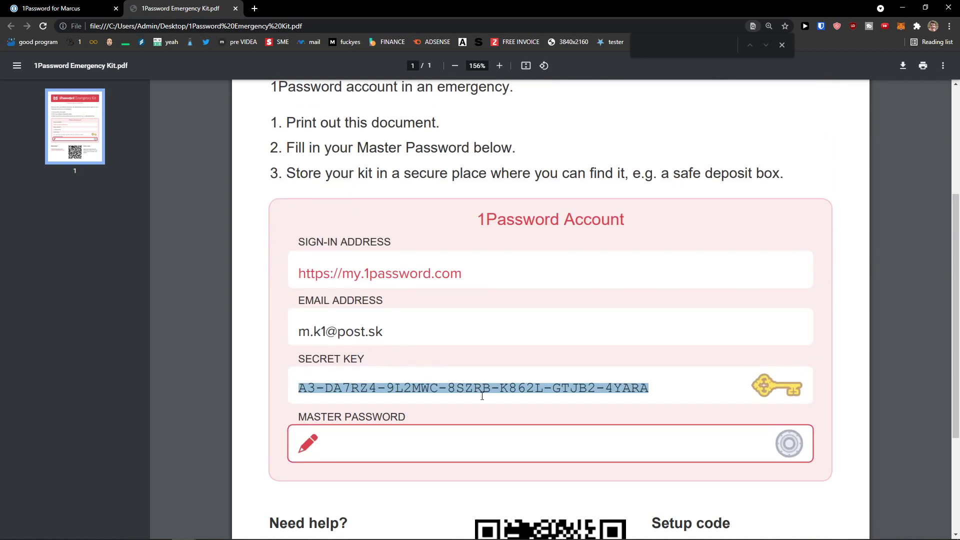
triple_click(437, 385)
left_click(438, 385)
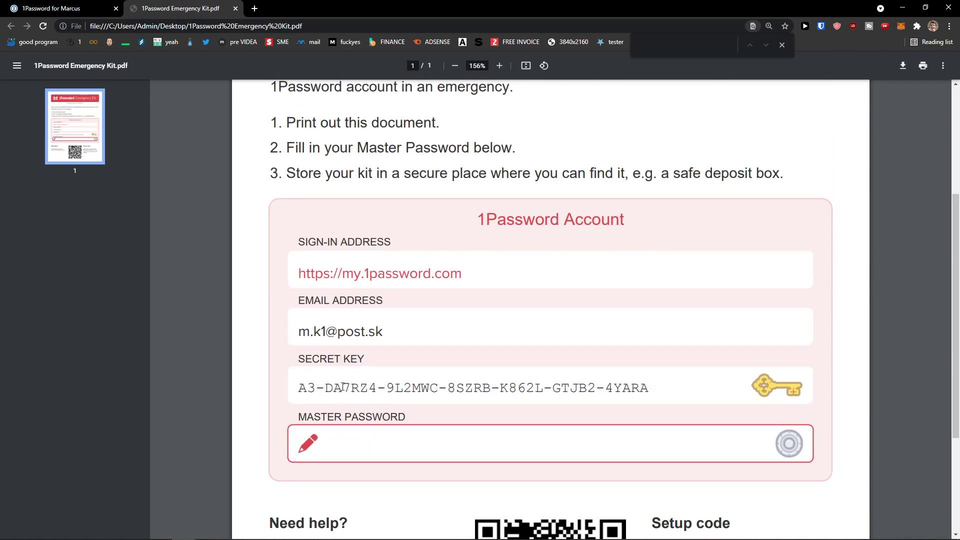
left_click_drag(299, 388, 525, 389)
scroll(460, 392, "up", 4)
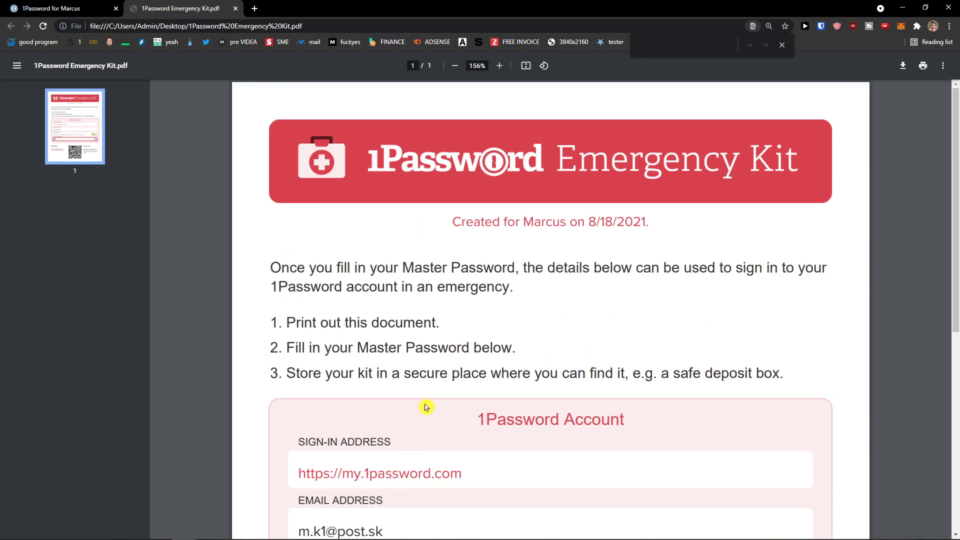
scroll(430, 388, "down", 3)
scroll(450, 387, "down", 4)
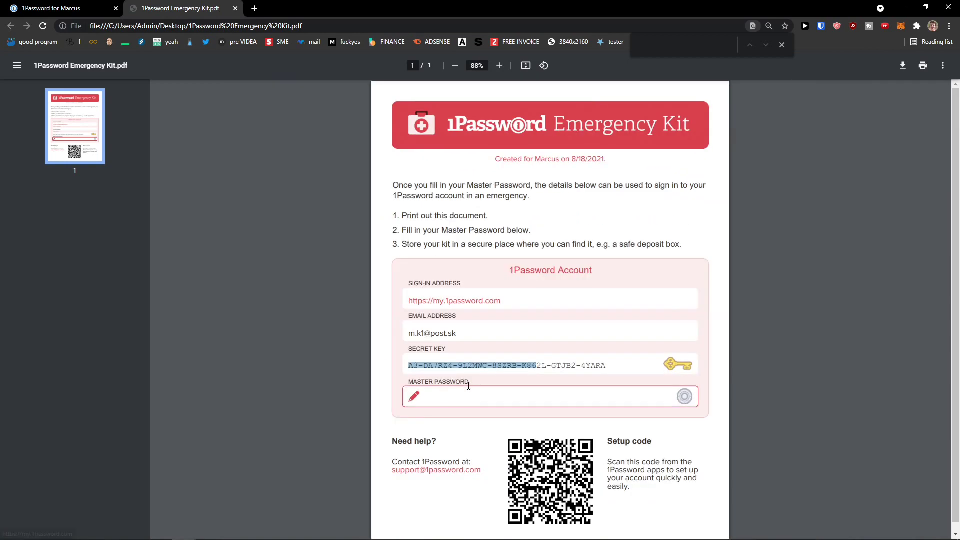
scroll(499, 386, "up", 3)
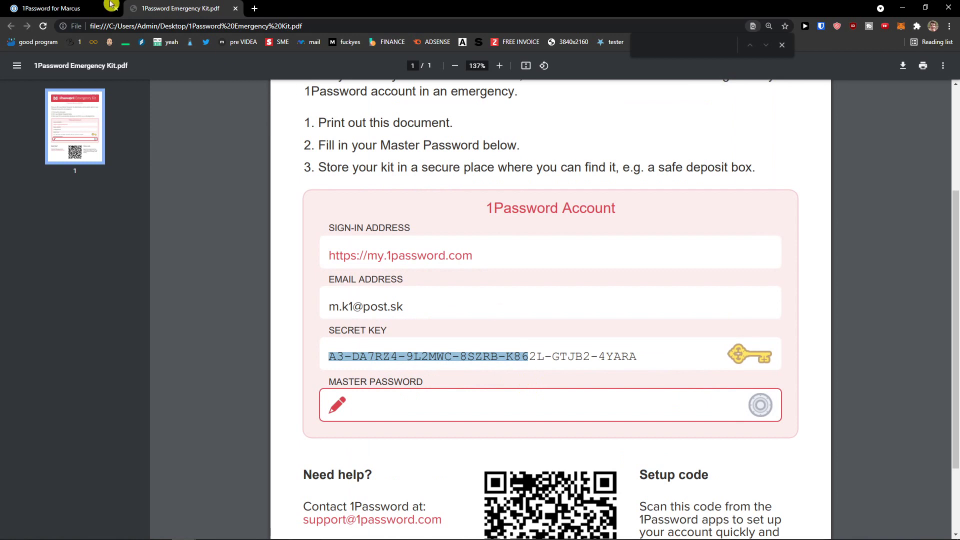
left_click(111, 4)
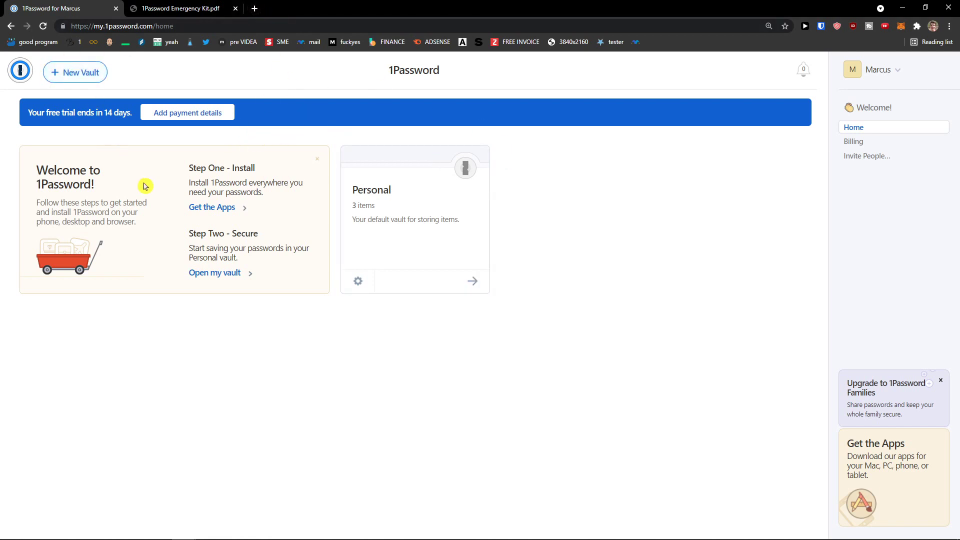
left_click(73, 88)
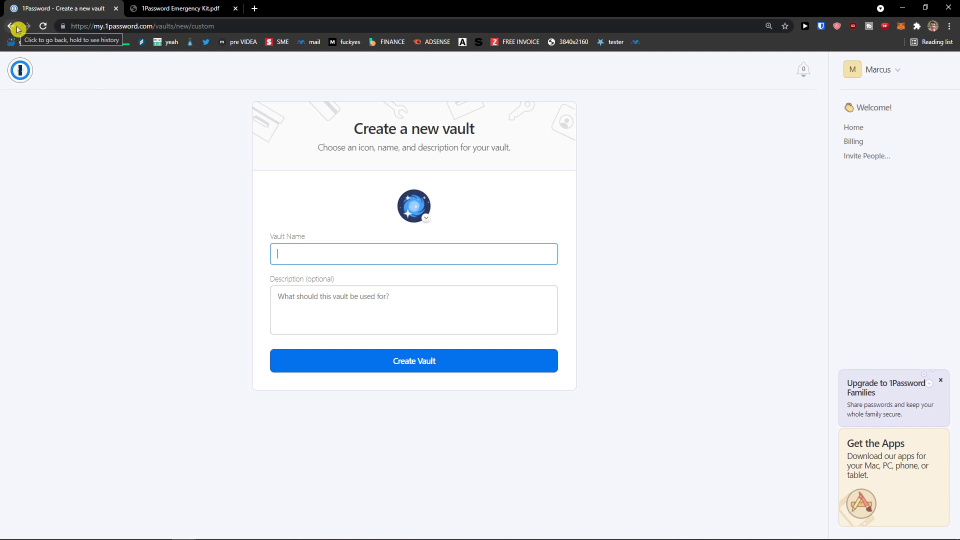
left_click(13, 27)
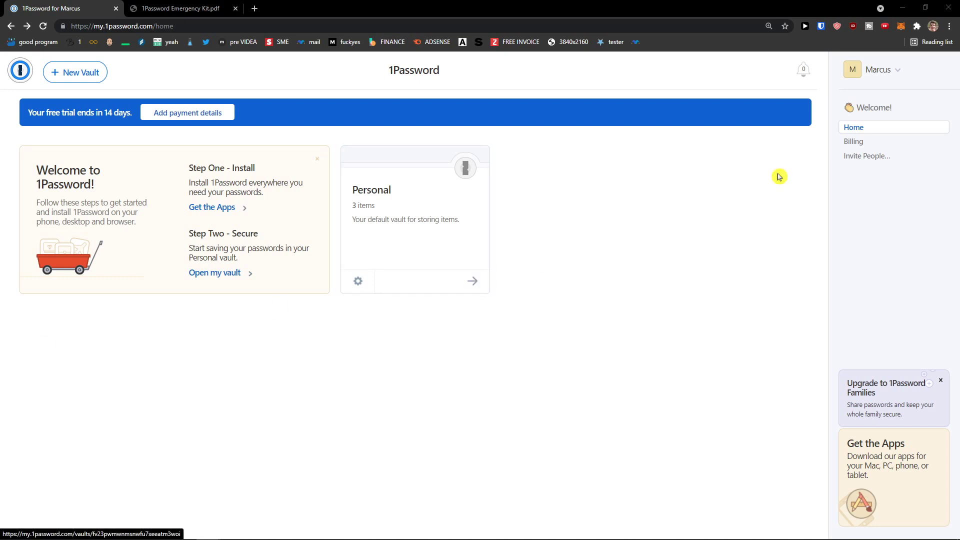
- Open My Profile at 125% zoom and view Manage Two-Factor Authentication, currently off
left_click(895, 76)
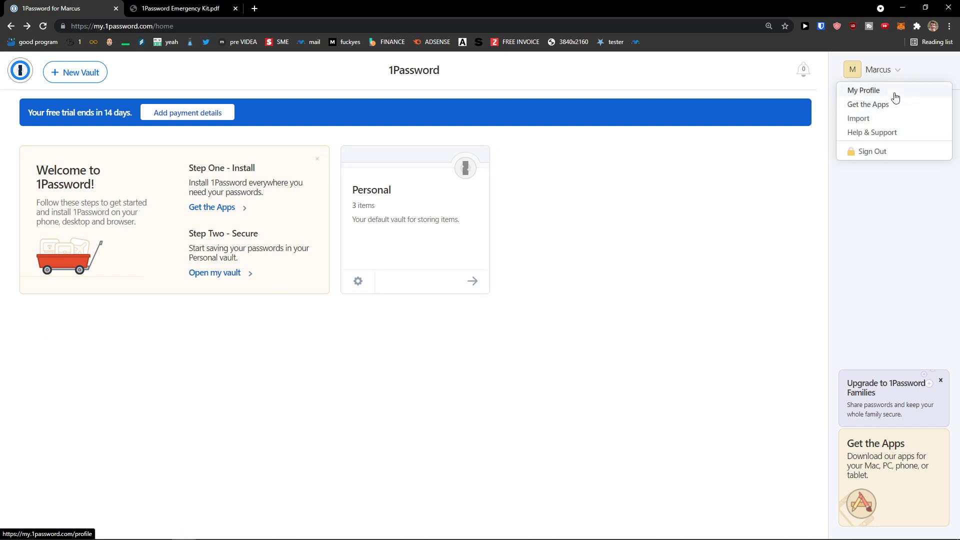
left_click(894, 92)
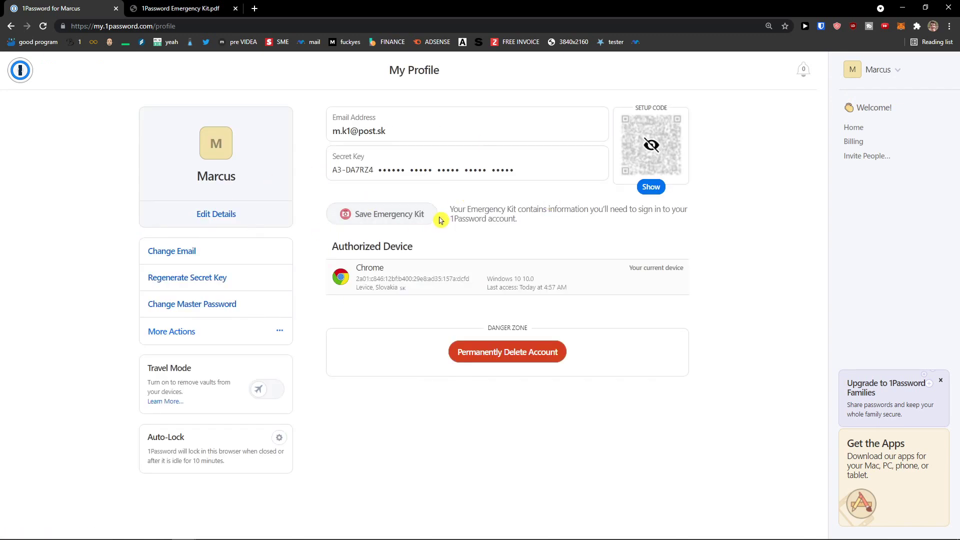
key("ctrl+plus")
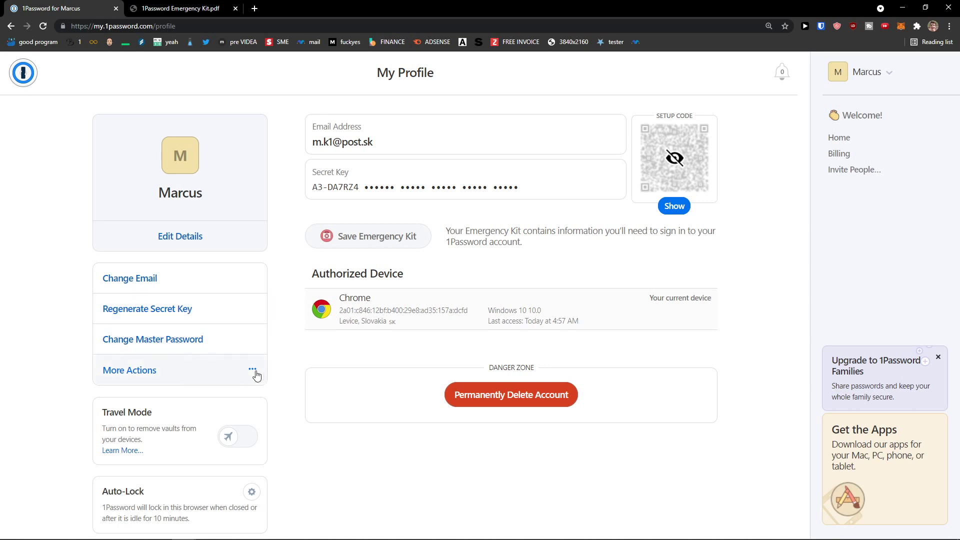
left_click(253, 371)
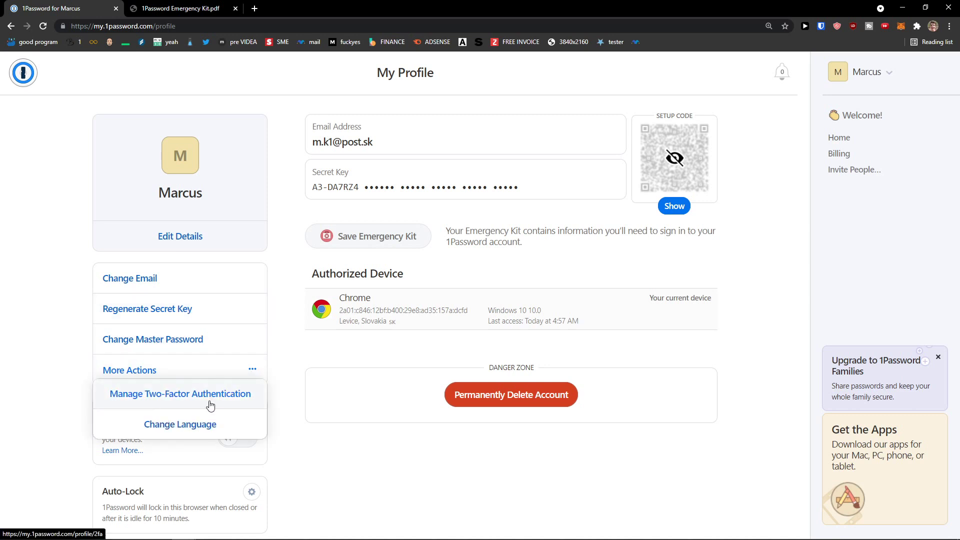
left_click(209, 403)
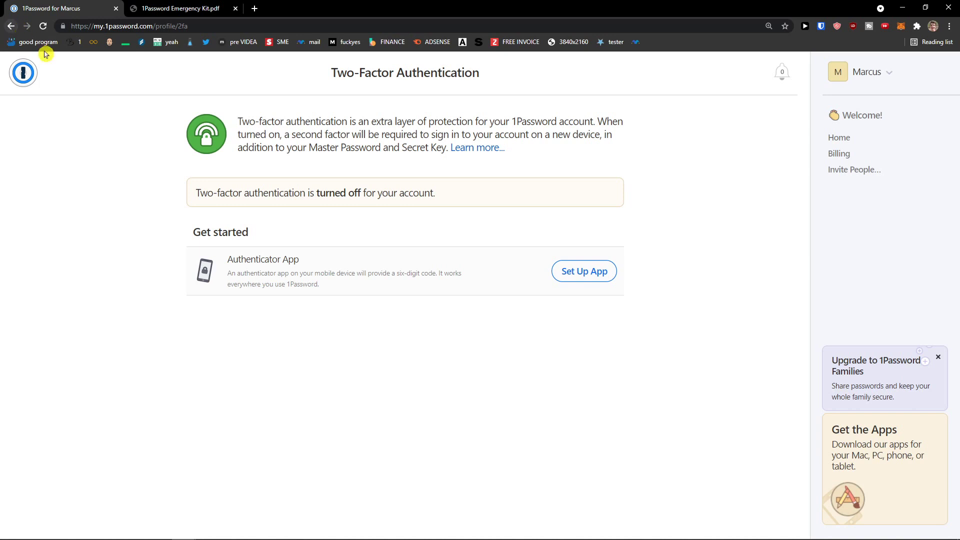
- Return to My Profile, read the Travel Mode and Auto-Lock descriptions, and expand Auto-Lock
left_click(11, 28)
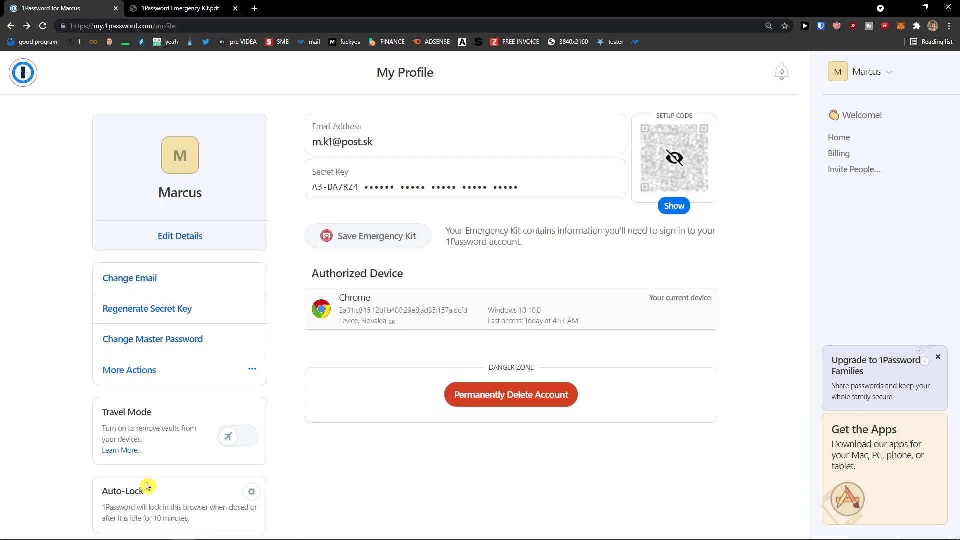
left_click_drag(107, 429, 134, 454)
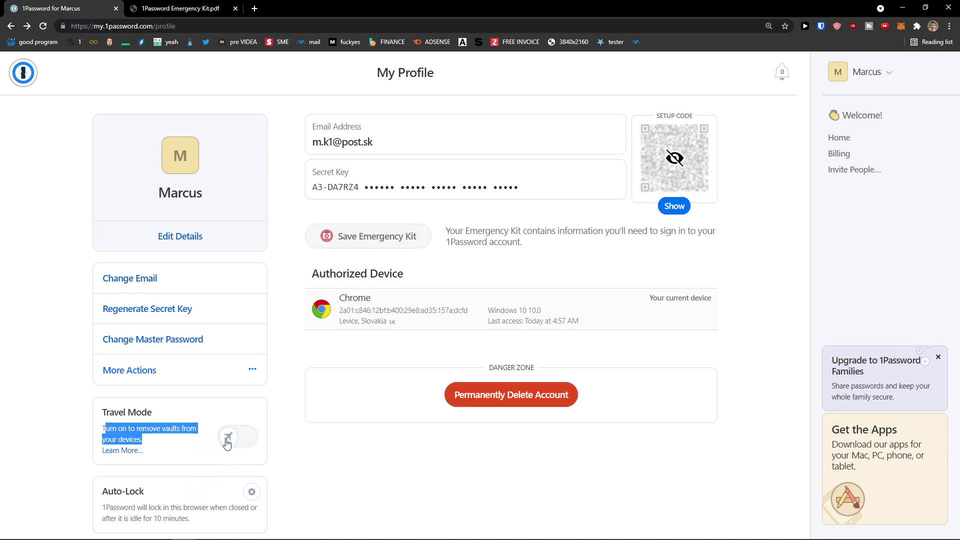
mouse_move(109, 508)
left_mouse_down()
mouse_move(213, 522)
mouse_move(111, 493)
left_mouse_up()
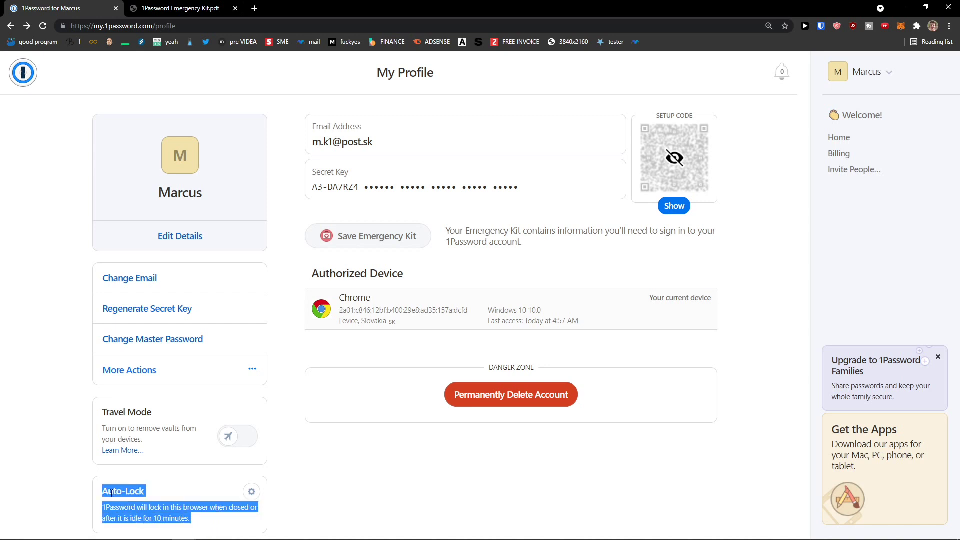
left_click(251, 491)
- Change the Auto-Lock idle time from 10 to 50 minutes, save, and return to Home
scroll(358, 486, "up", 1)
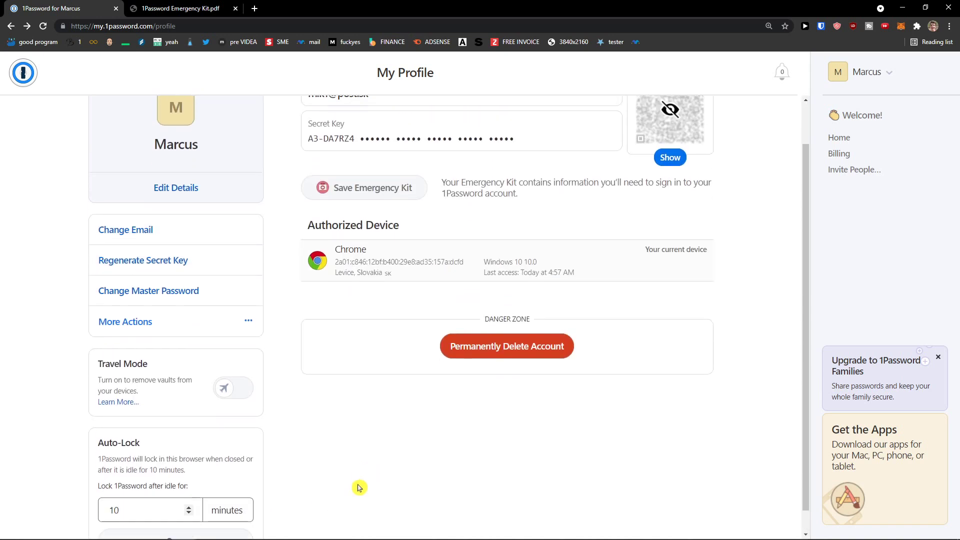
scroll(345, 486, "down", 1)
left_click_drag(156, 485, 191, 483)
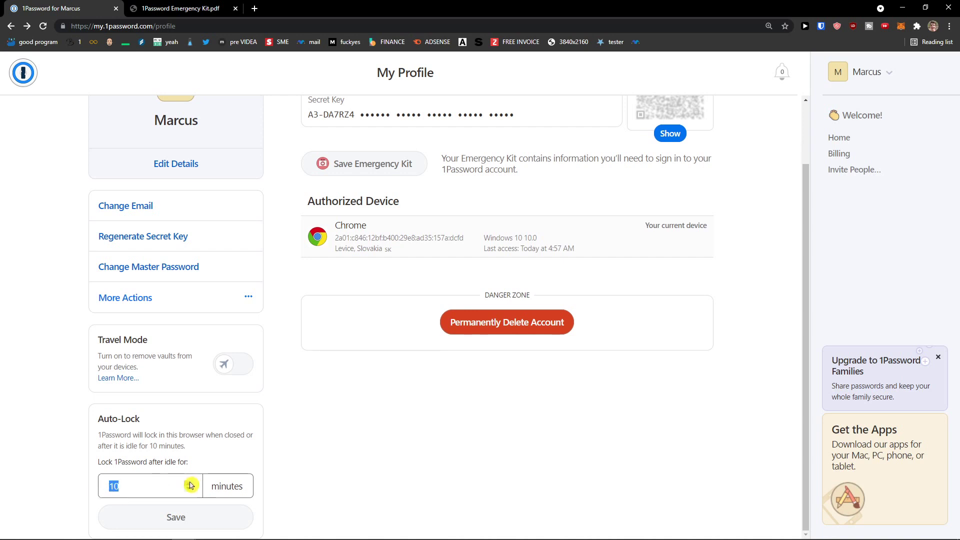
left_click(177, 483)
type("50")
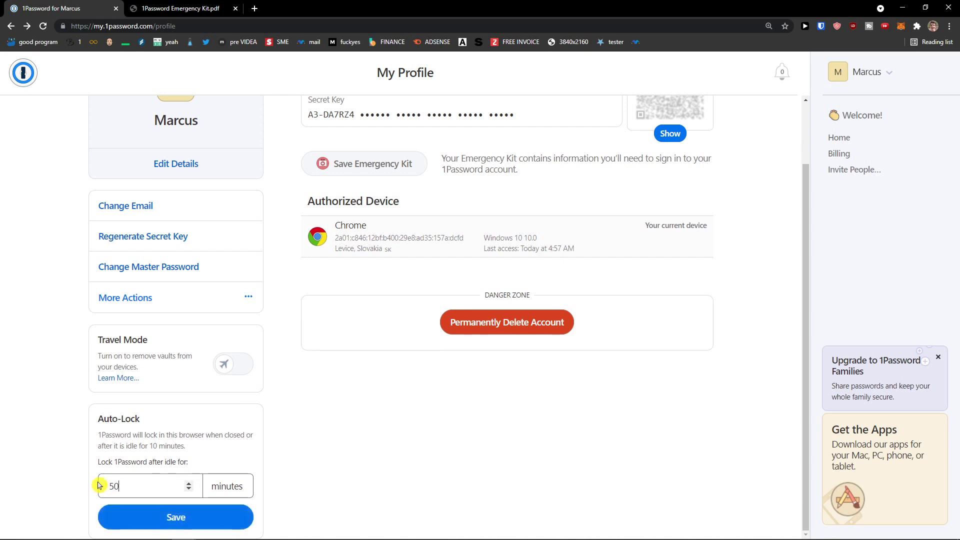
left_click(153, 515)
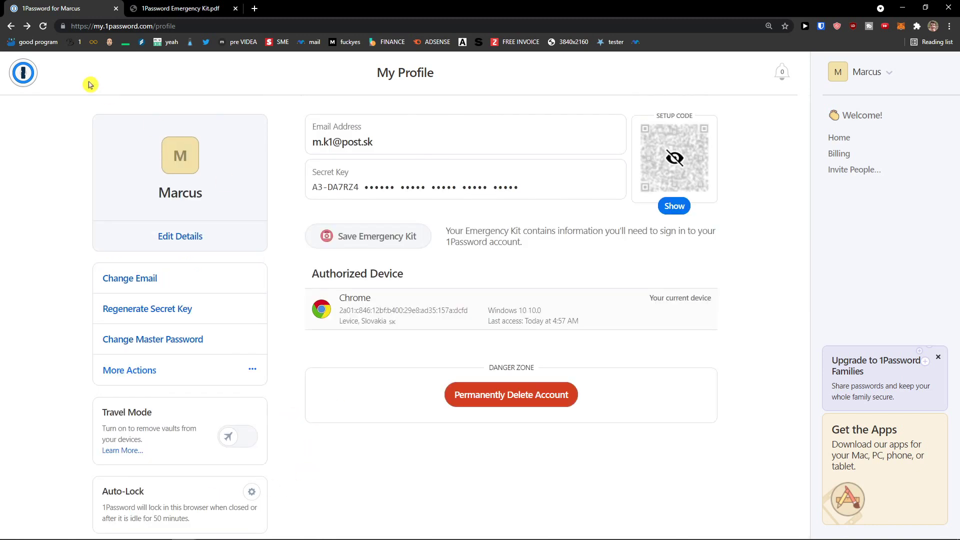
left_click(29, 72)
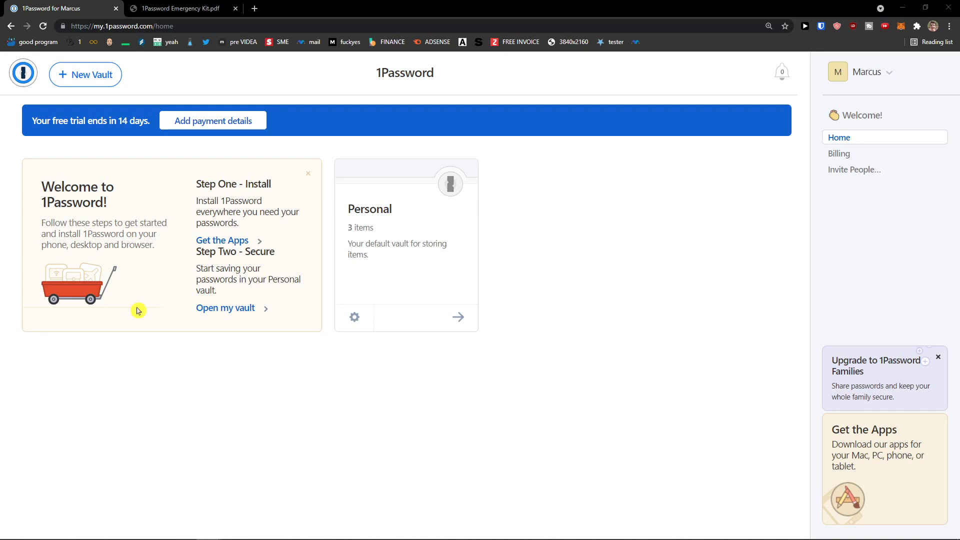
- Create 'My Own Vault' with description 'Passwords, IDs, Debit Card' and the galaxy icon
left_click(250, 308)
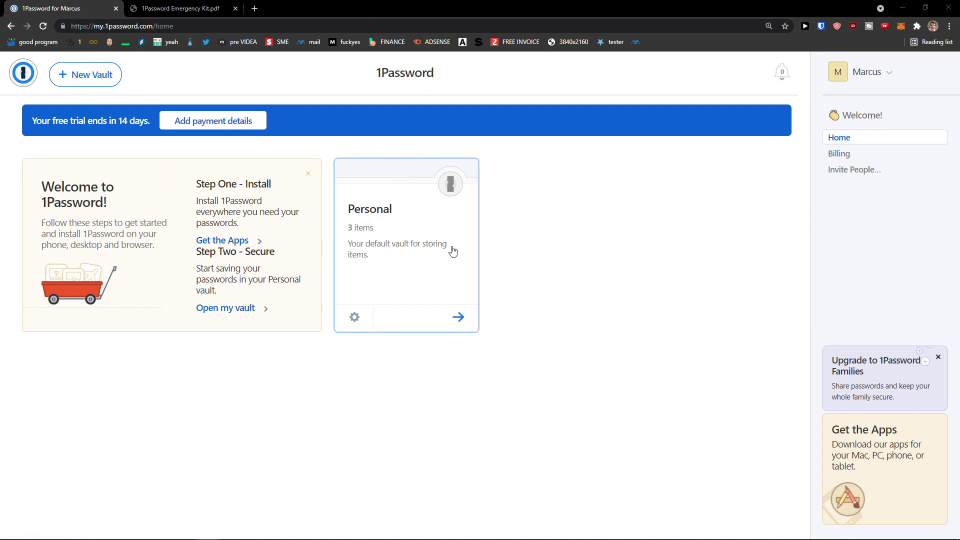
left_click(106, 75)
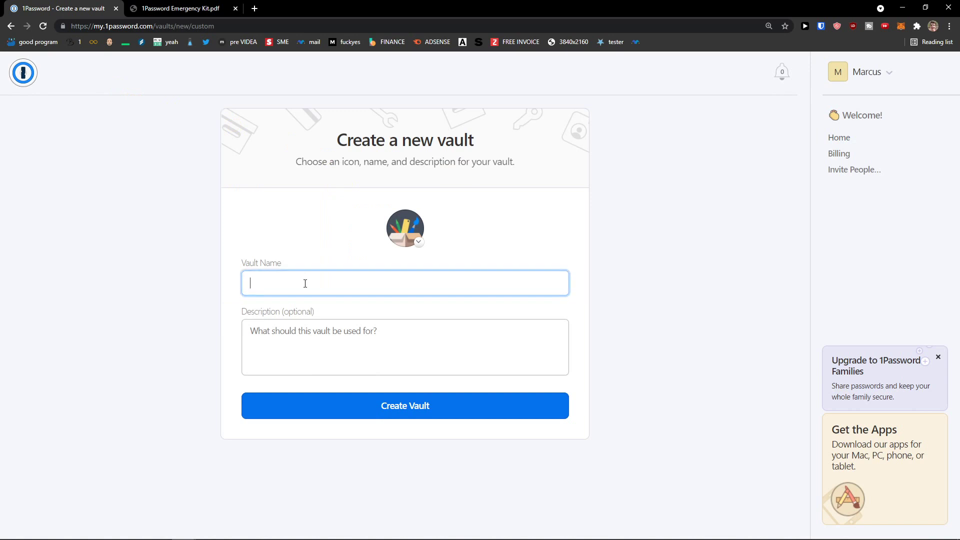
type("My Own Vault")
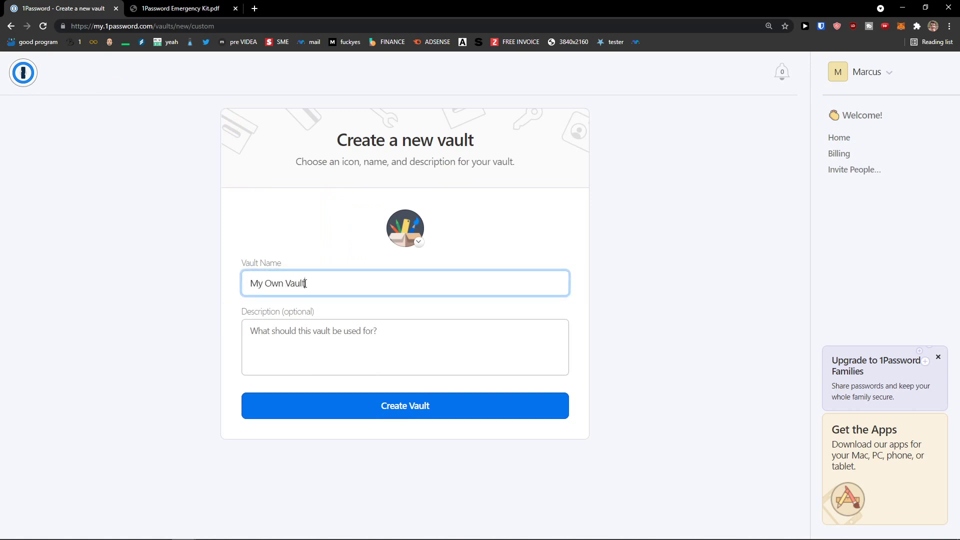
key("Tab")
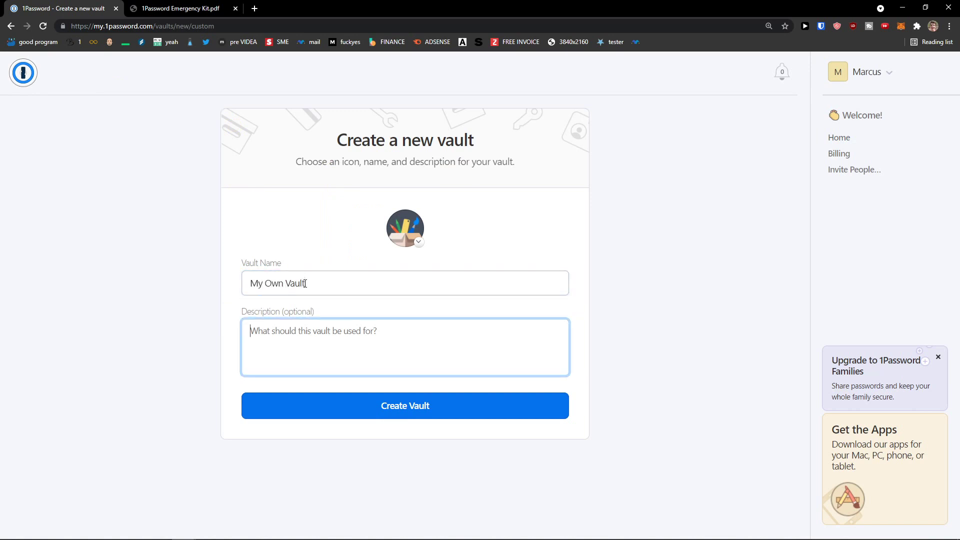
type("Passwords, IDs, Payment")
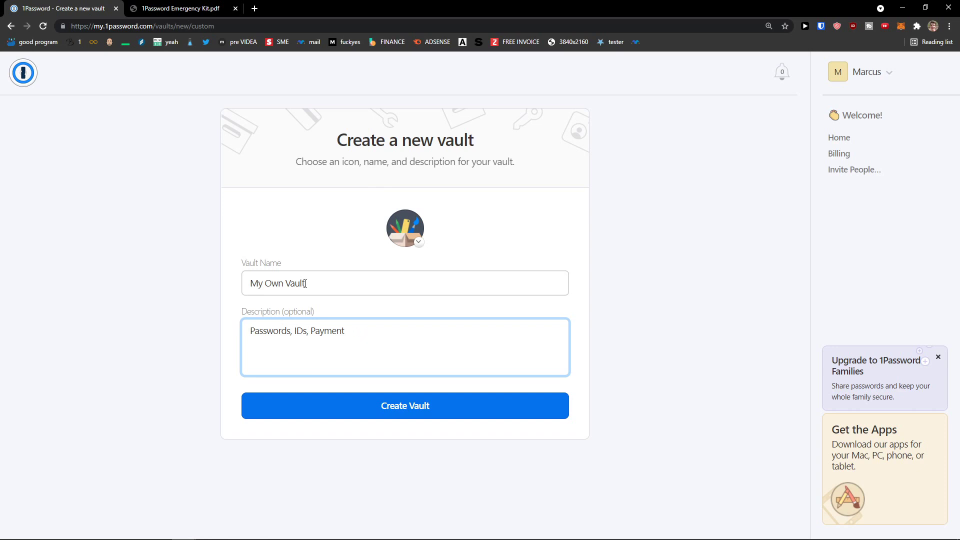
key("BackSpace")
key("BackSpace")
key("BackSpace")
key("BackSpace")
key("BackSpace")
key("BackSpace")
key("BackSpace")
left_click(407, 230)
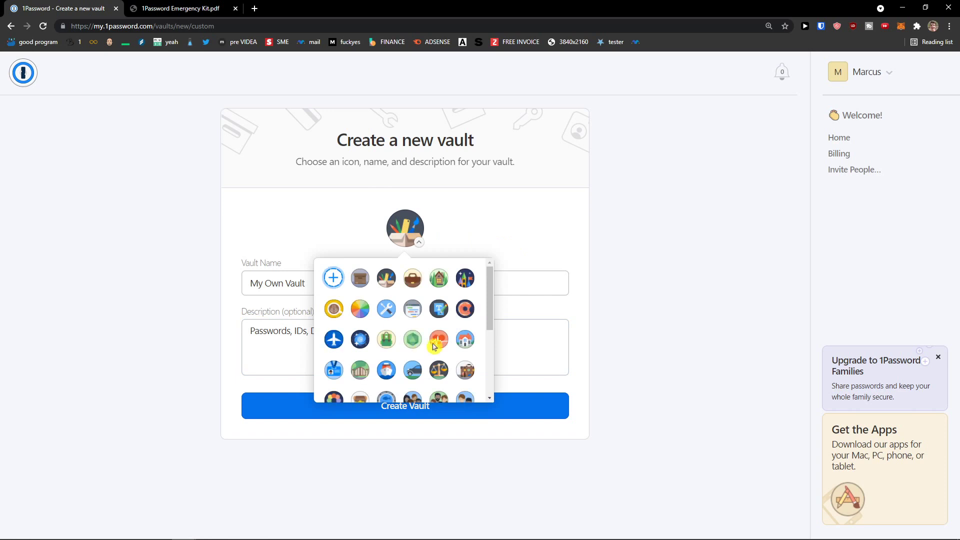
left_click(359, 338)
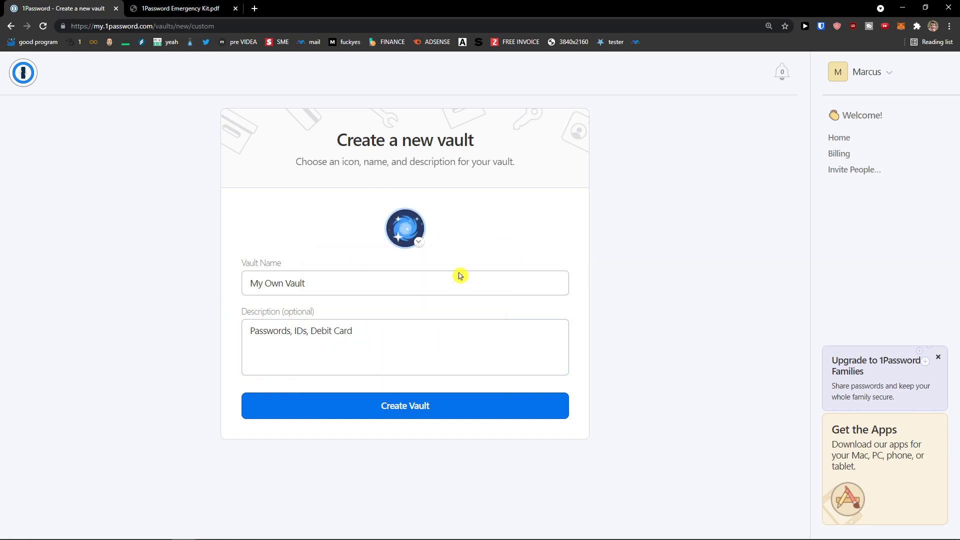
left_click(420, 410)
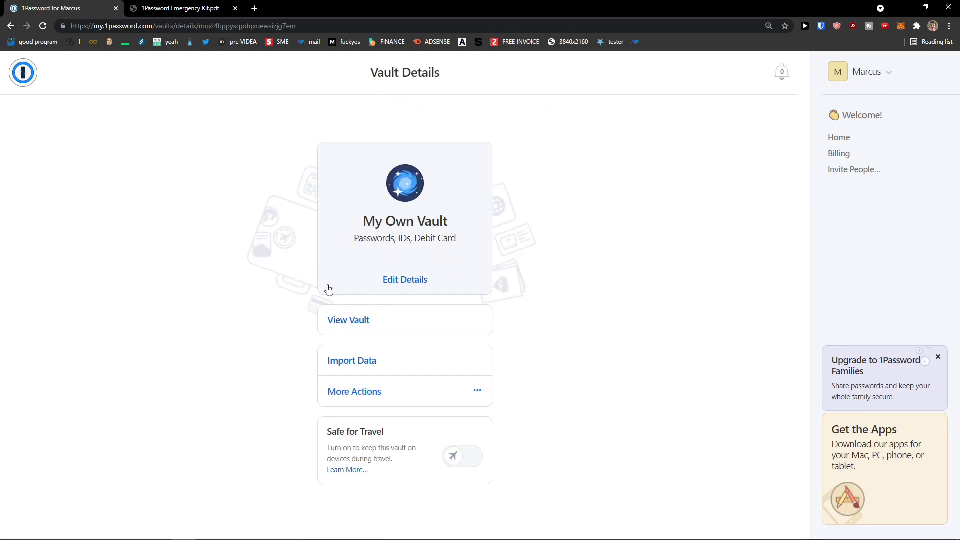
- Reopen the vault details, save them unchanged, and open the vault's item list
left_click(401, 281)
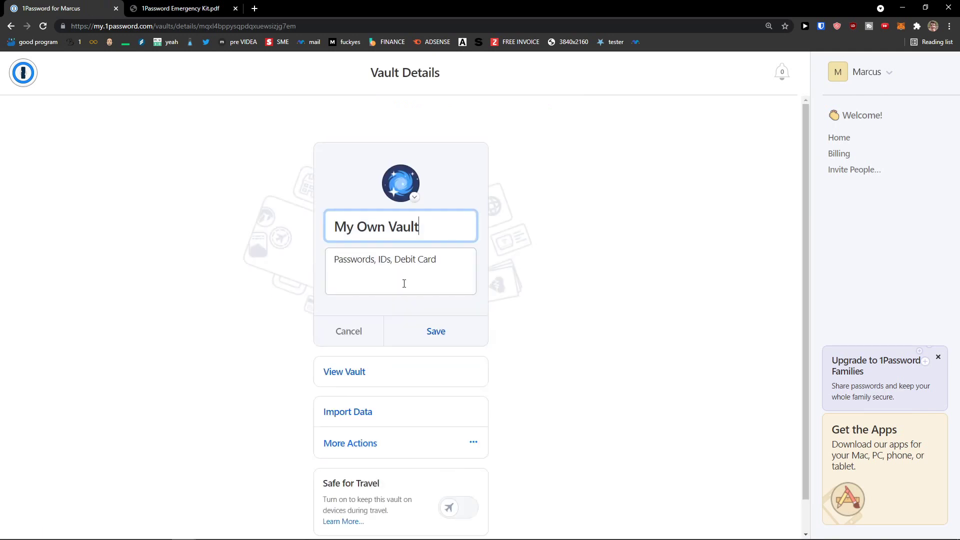
left_click(407, 332)
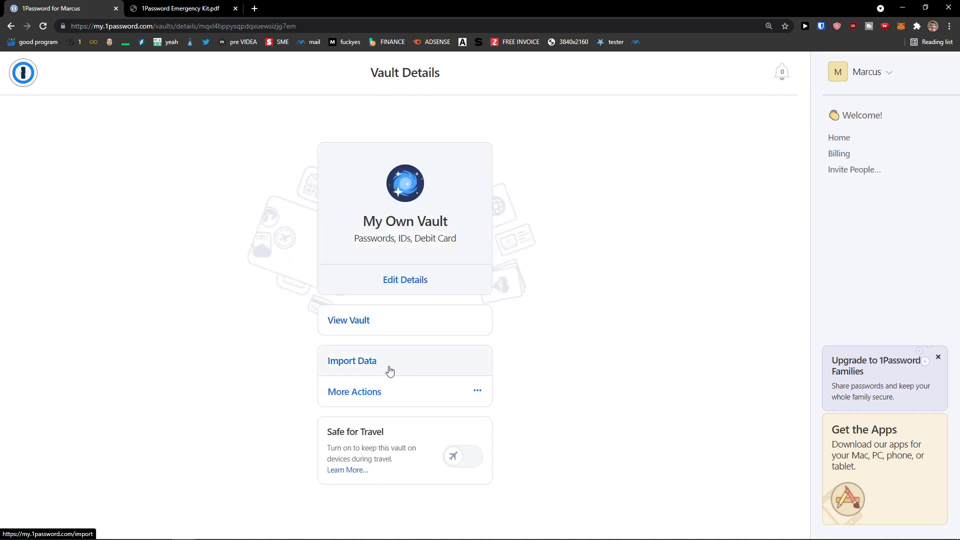
left_click(479, 391)
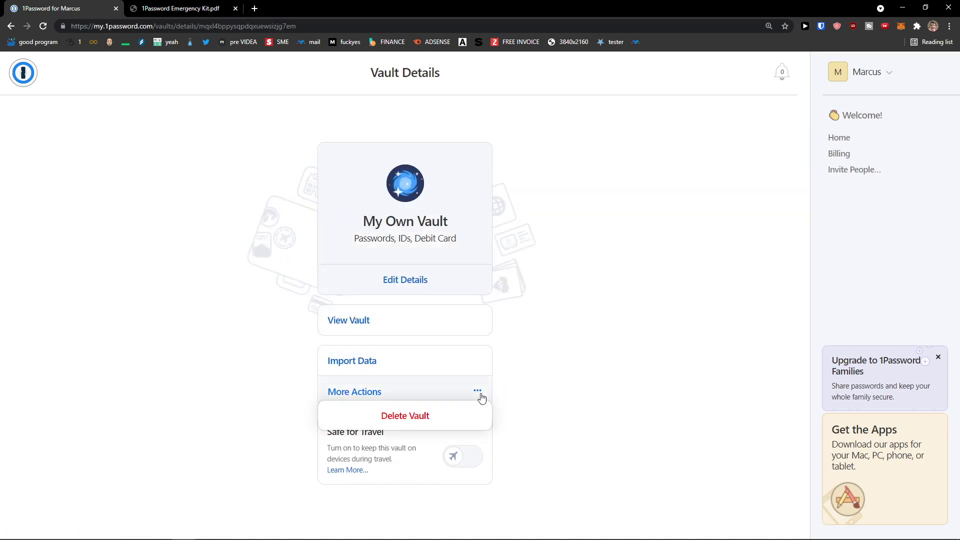
left_click(579, 375)
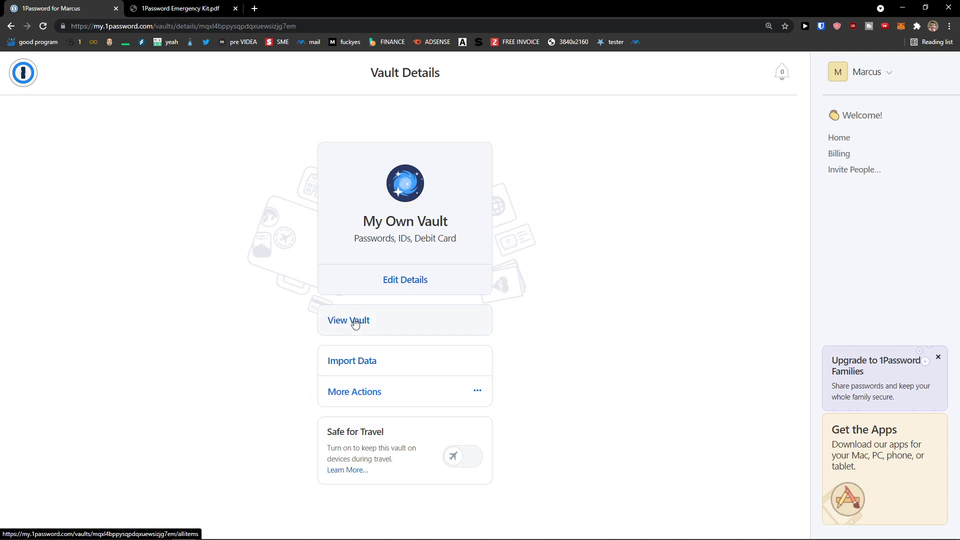
left_click(355, 323)
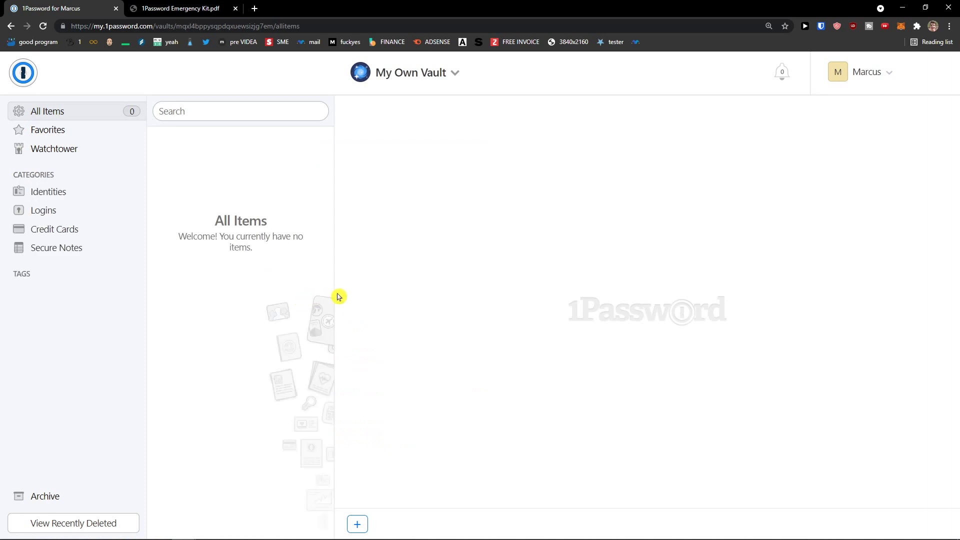
- View the vault's empty Favorites and Watchtower report, then show Identities and its new item types
key("ctrl+plus")
key("ctrl+minus")
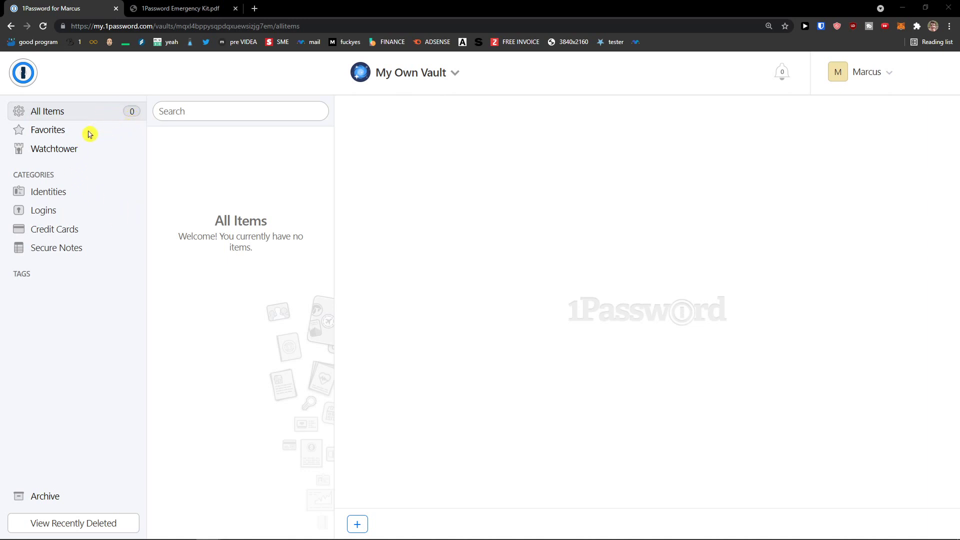
left_click(72, 131)
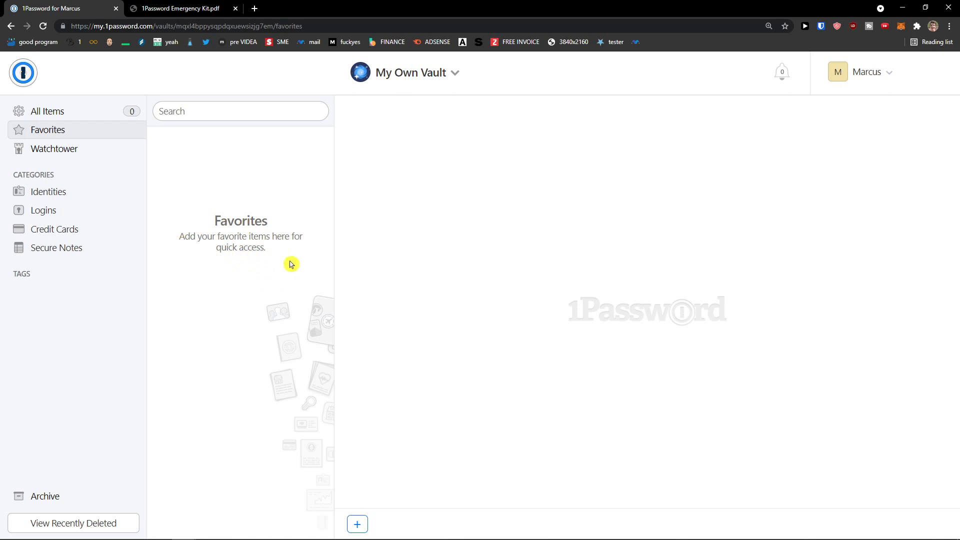
left_click(59, 156)
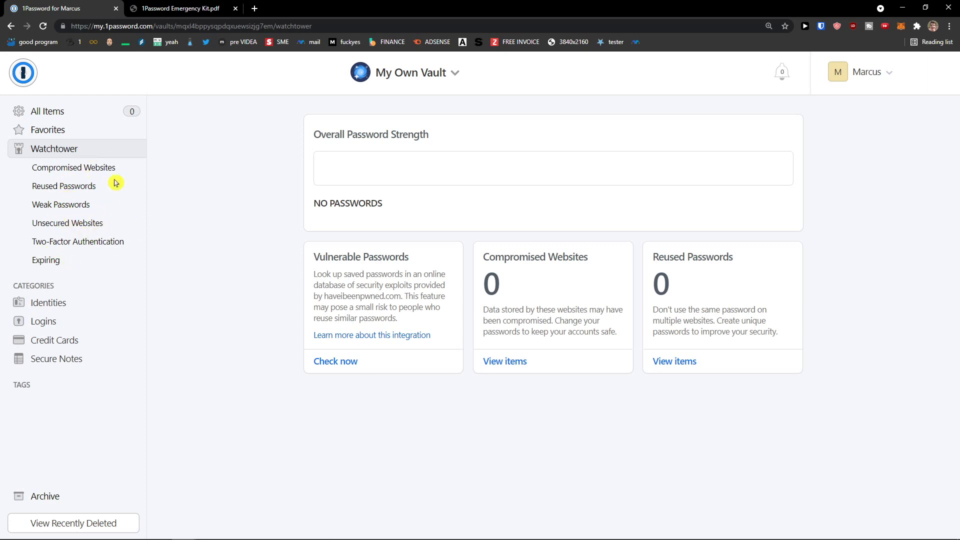
left_click(55, 304)
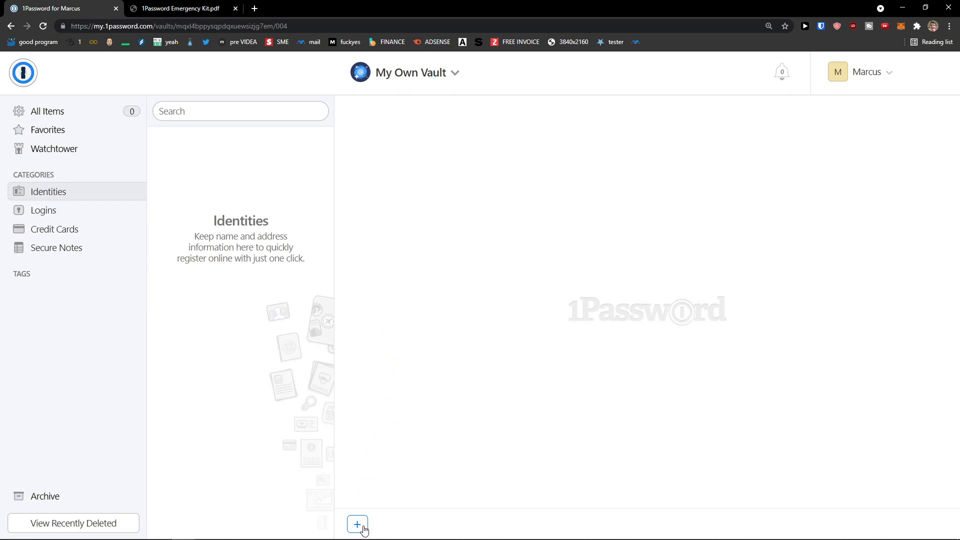
left_click(358, 524)
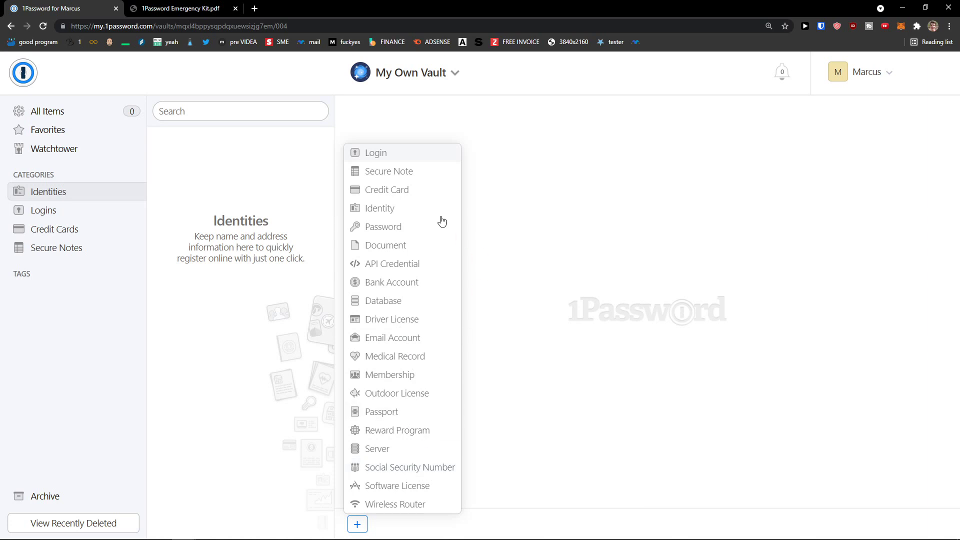
- Choose Identity as the new item type in My Own Vault
left_click(403, 209)
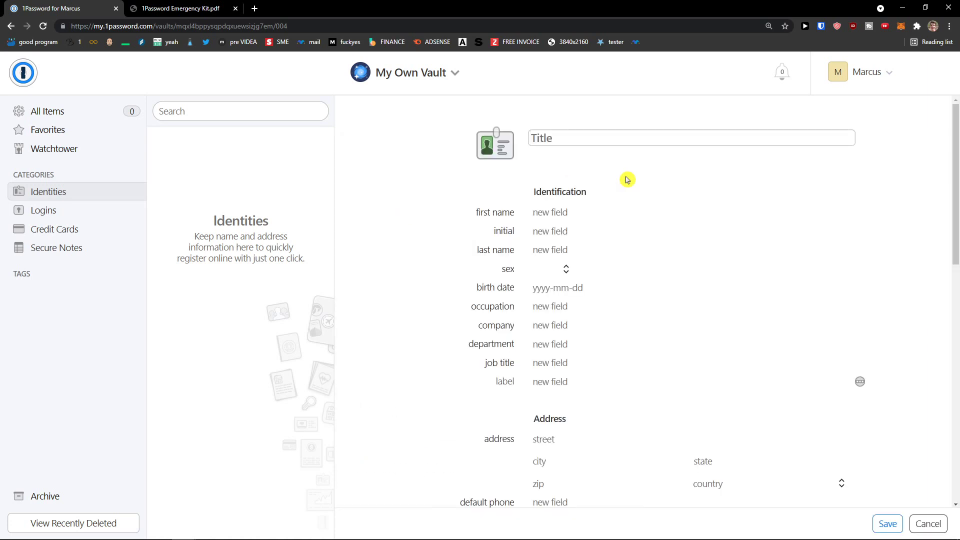
type("ID")
key("Tab")
type("Mar")
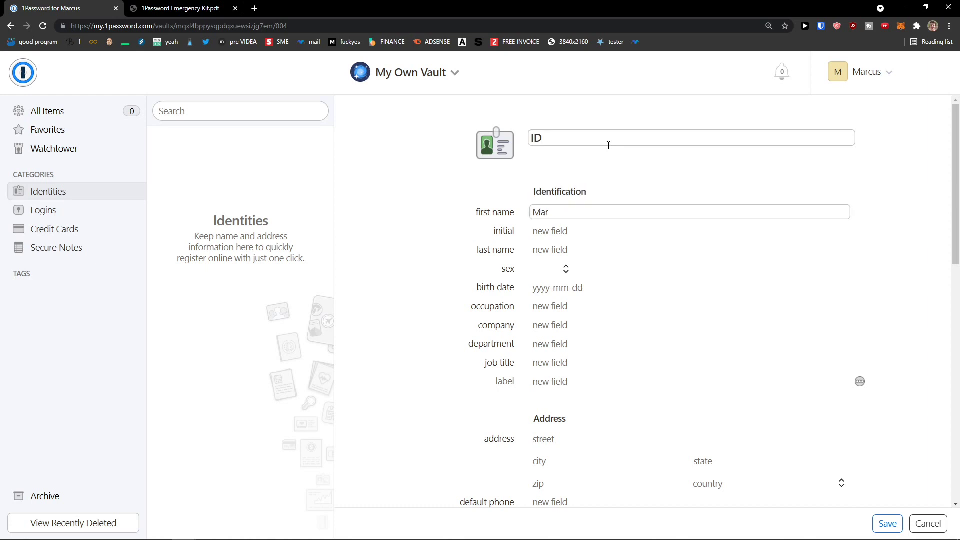
type("cus")
key("Tab")
key("Tab")
type("S")
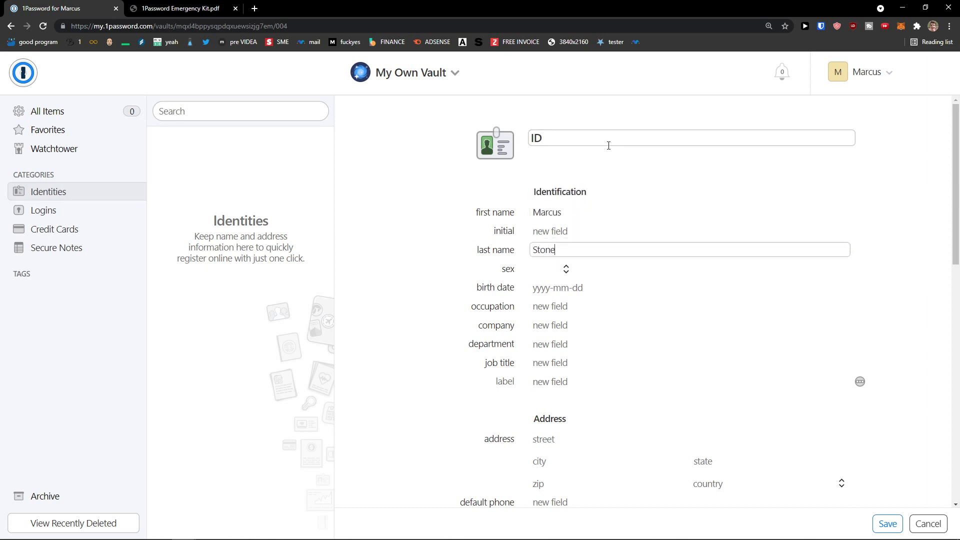
left_click(567, 267)
left_click(562, 298)
left_click(547, 291)
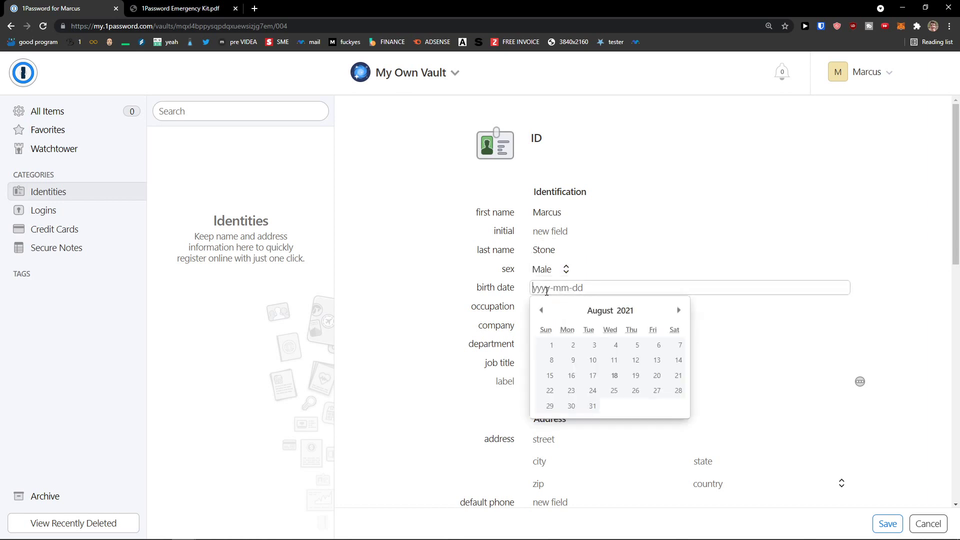
key("Return")
left_click(549, 305)
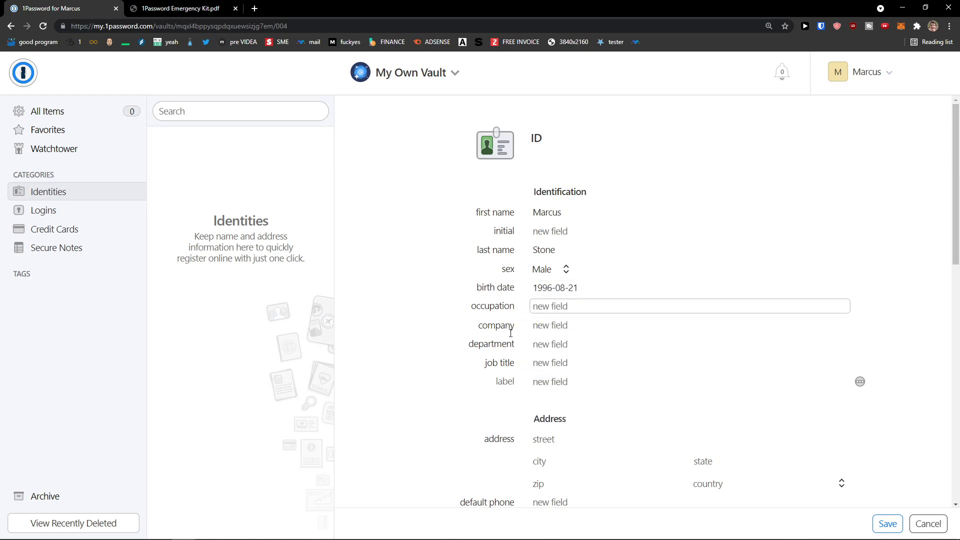
- Enlarge the page to 150%, review the form and save the ID identity item
scroll(564, 392, "down", 3)
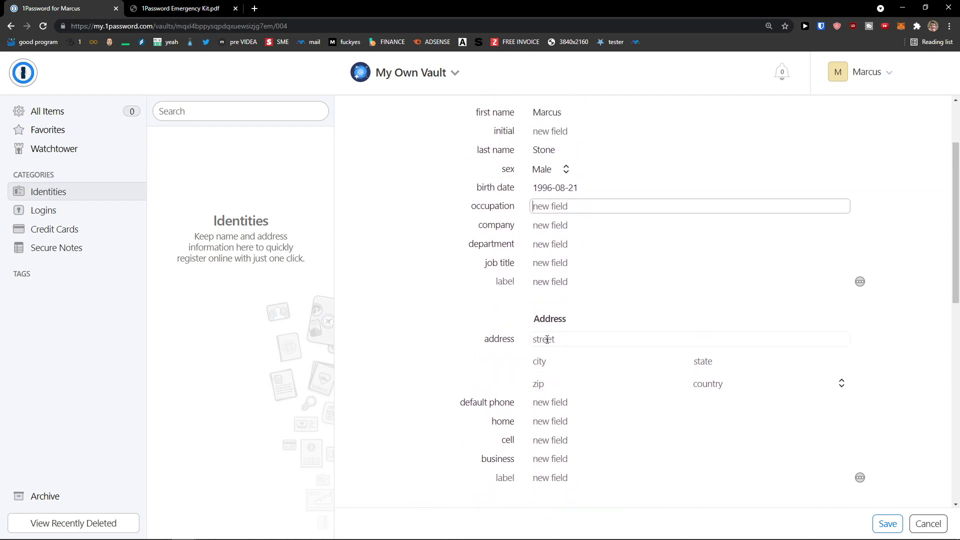
scroll(560, 324, "down", 1)
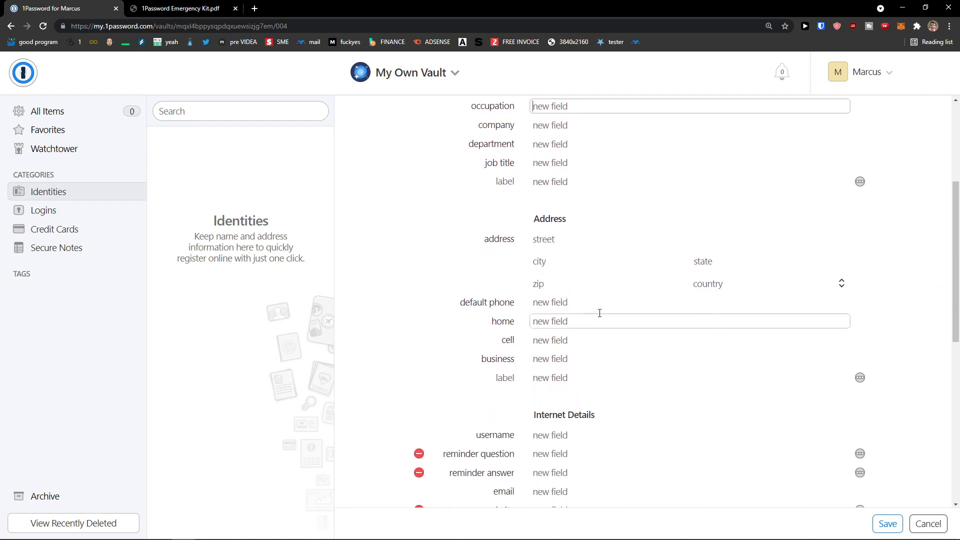
key("ctrl+plus")
scroll(656, 318, "down", 2)
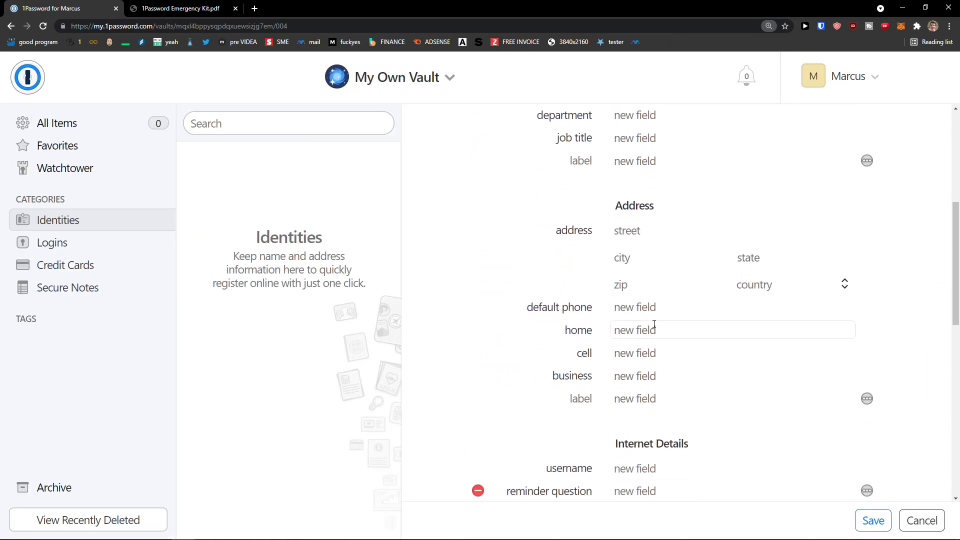
scroll(649, 319, "down", 2)
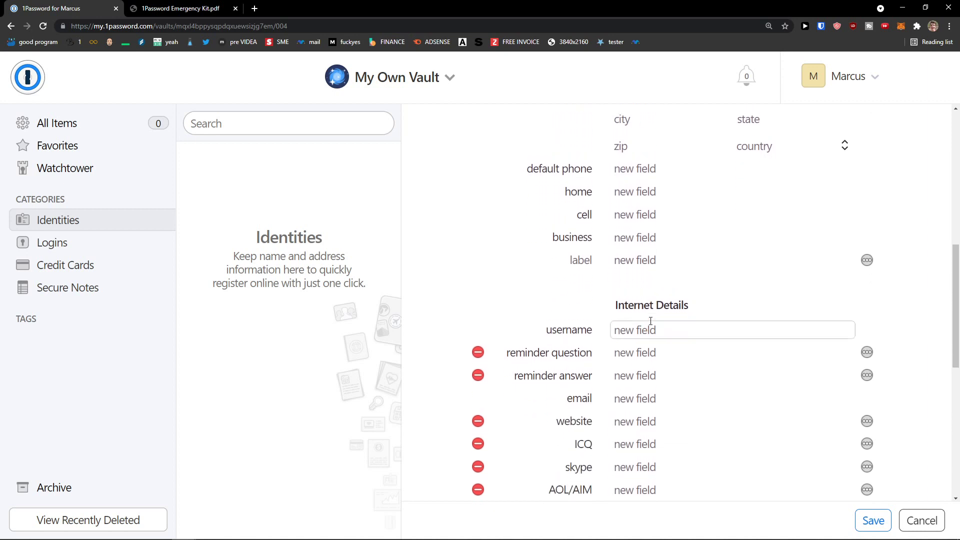
scroll(650, 328, "up", 7)
scroll(651, 333, "down", 12)
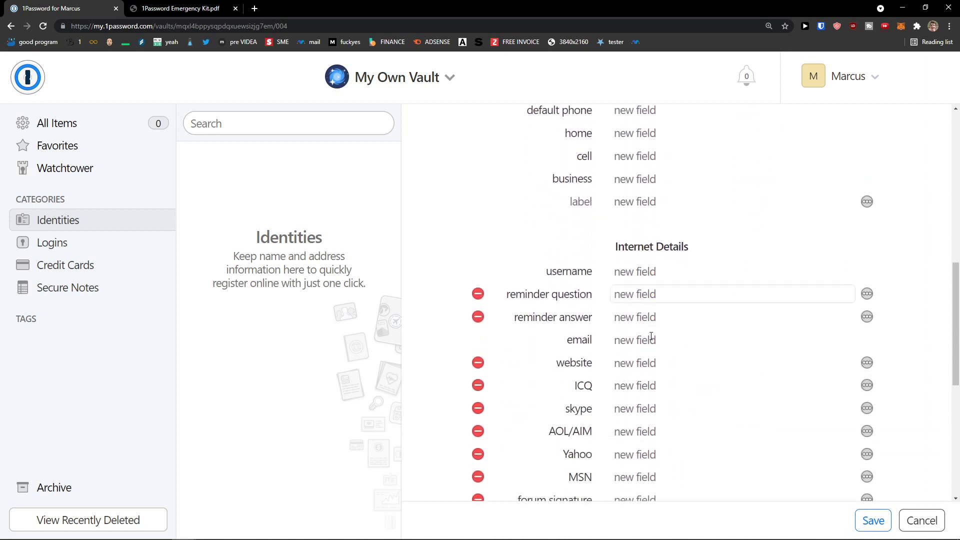
scroll(647, 336, "down", 2)
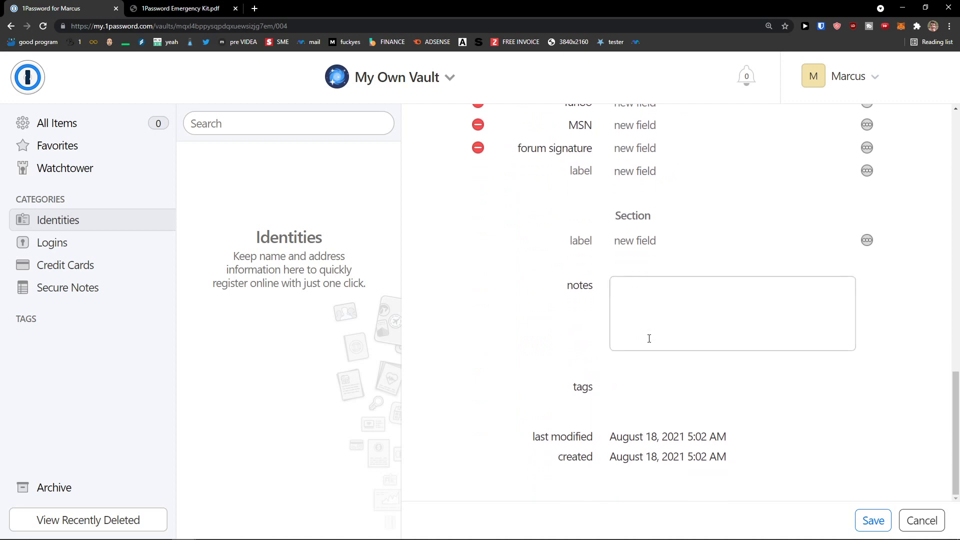
scroll(694, 402, "up", 5)
scroll(694, 403, "up", 10)
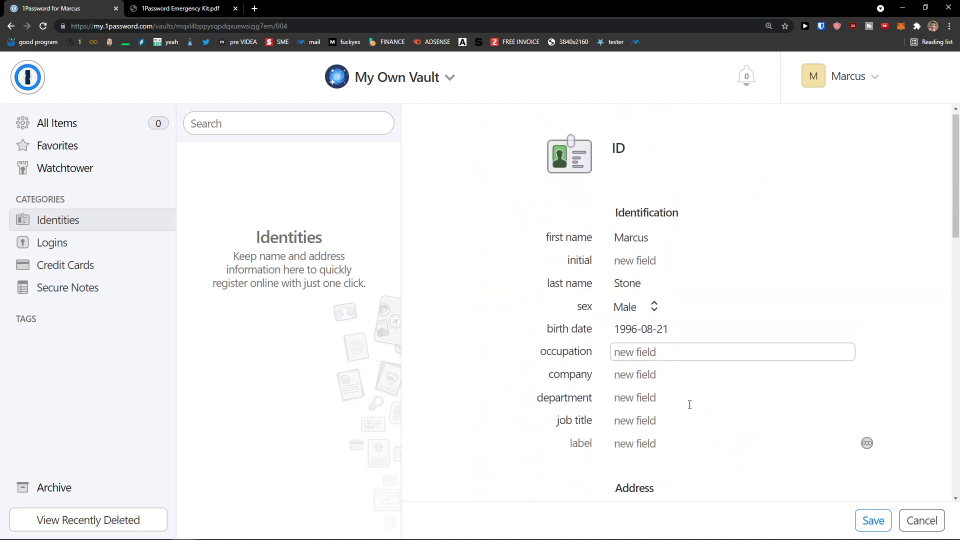
left_click(871, 520)
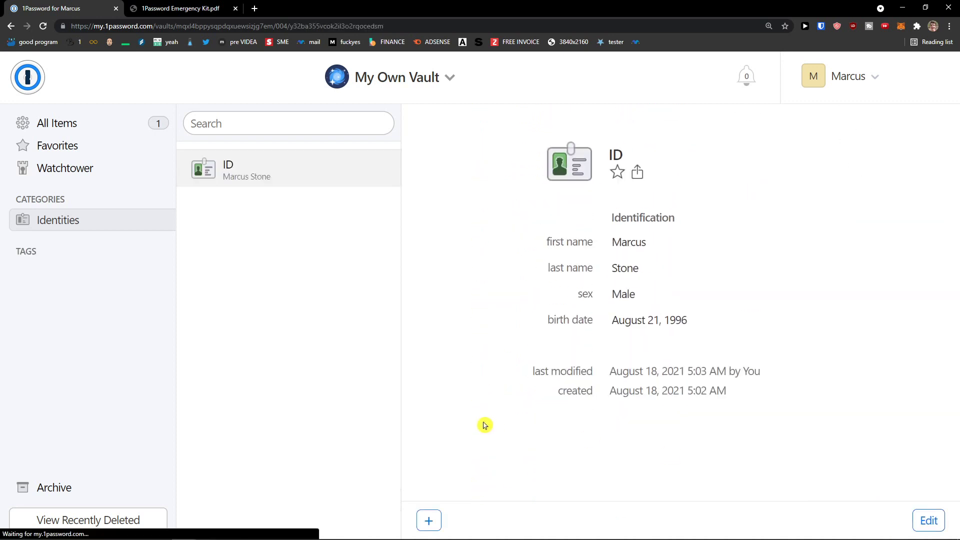
left_click(429, 520)
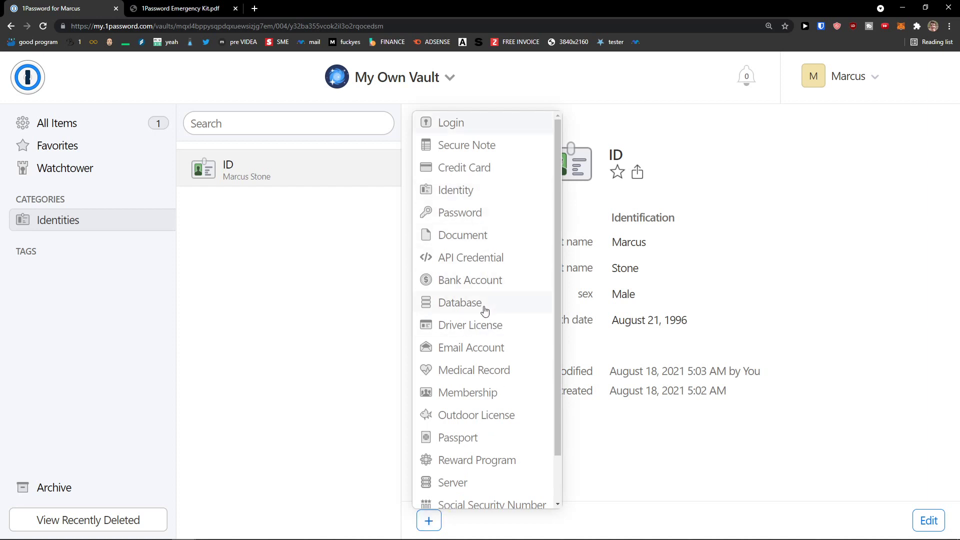
- Start a Driver License item titled 'Drivers licence', correcting a typo in the title
left_click(505, 324)
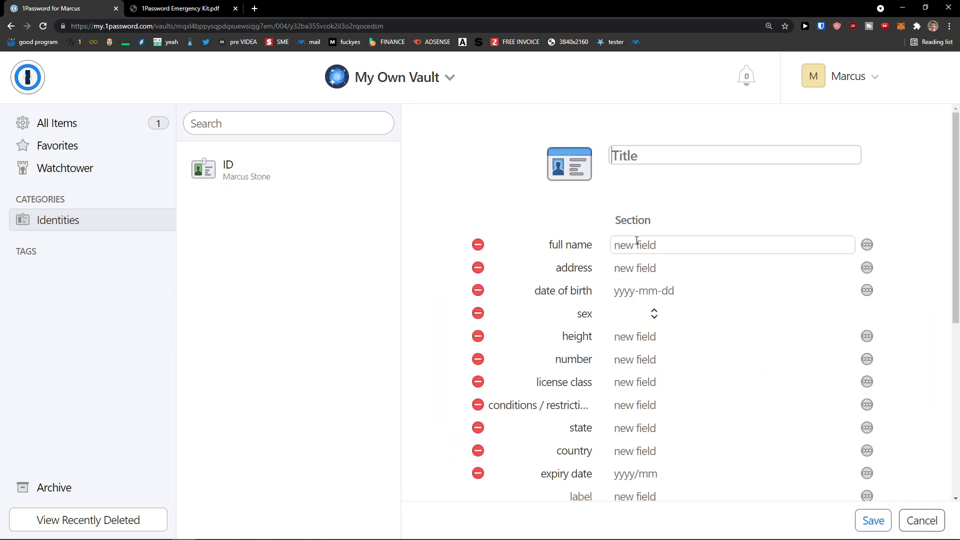
scroll(636, 241, "down", 2)
scroll(640, 235, "up", 1)
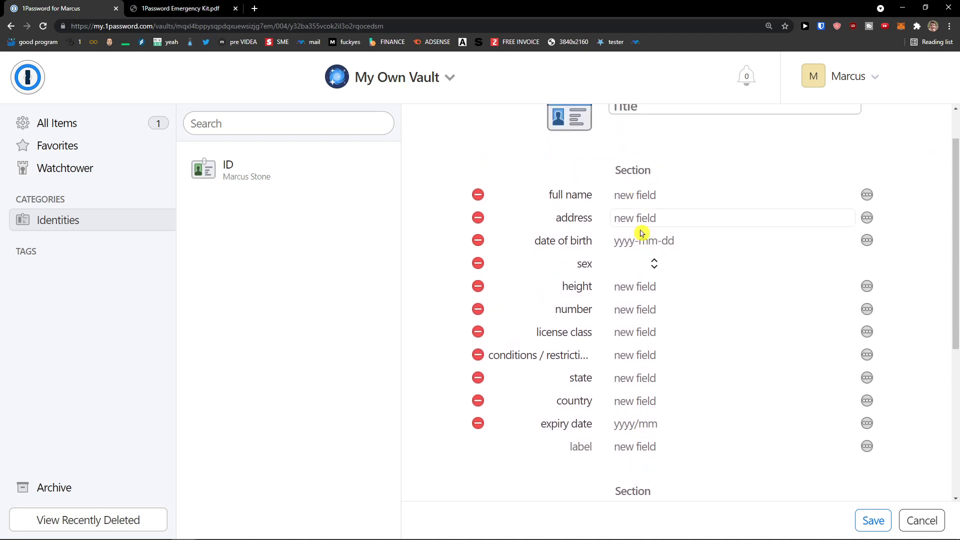
scroll(642, 233, "down", 3)
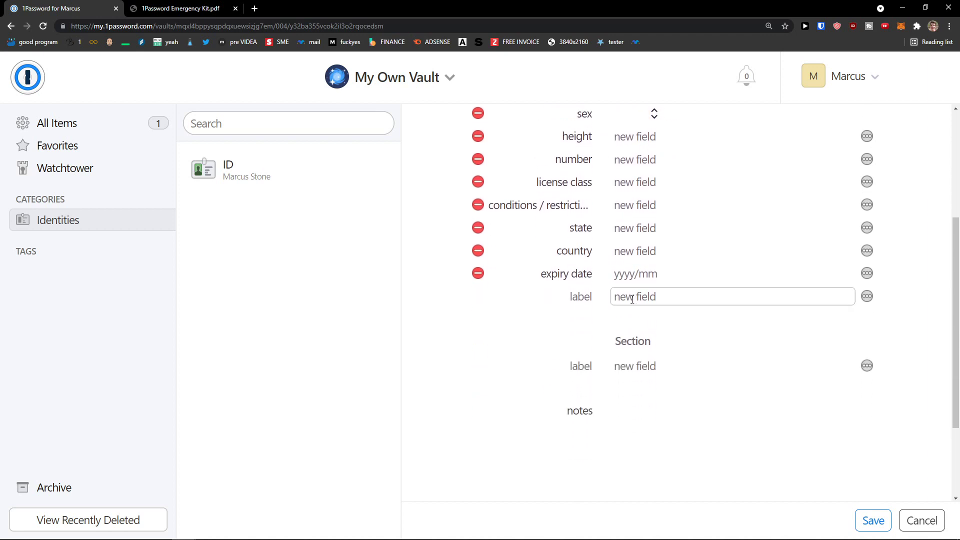
scroll(629, 298, "up", 4)
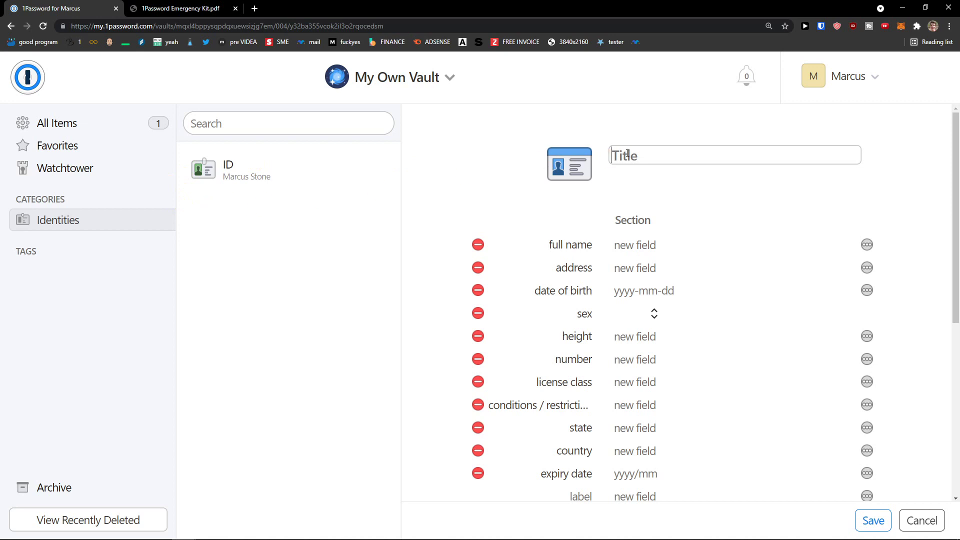
left_click(628, 153)
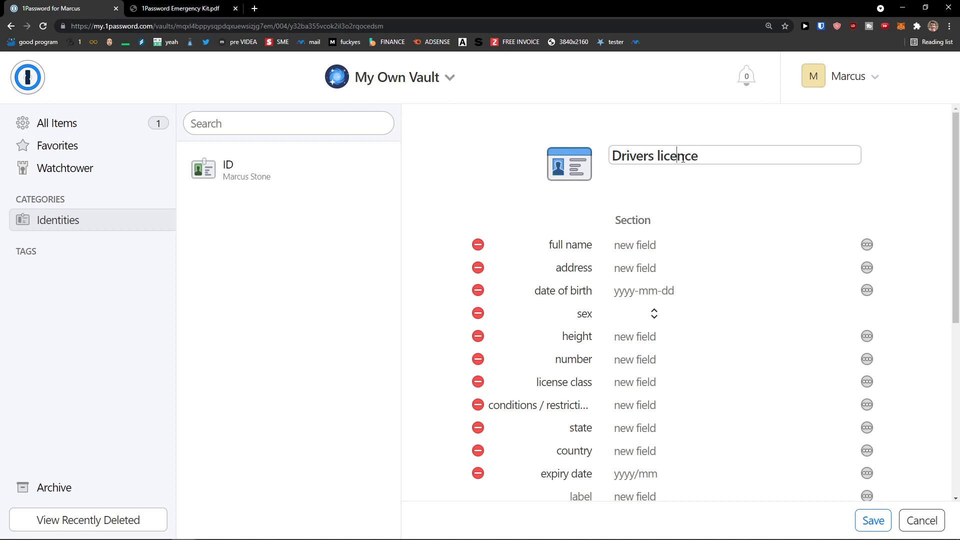
left_click_drag(683, 158, 680, 156)
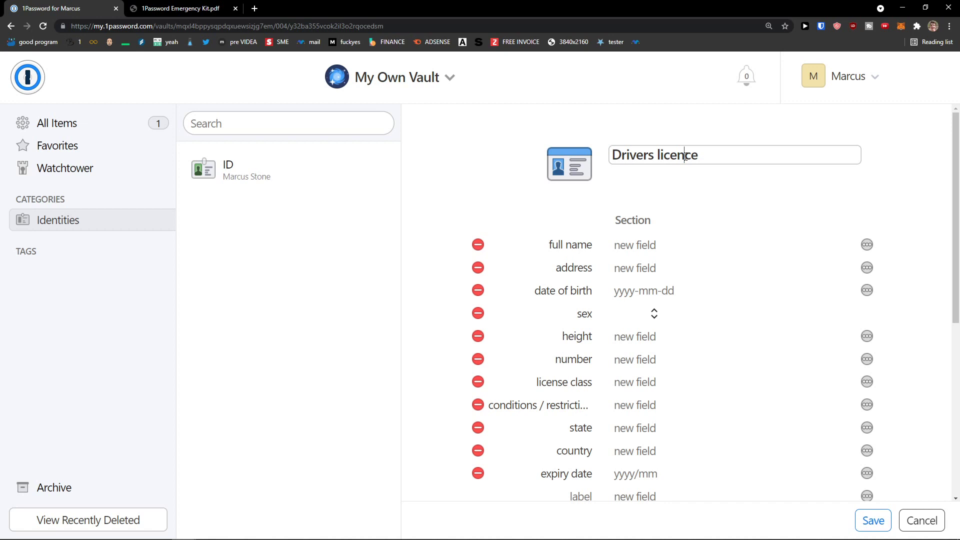
type("s")
left_click(670, 268)
left_click(683, 156)
key("BackSpace")
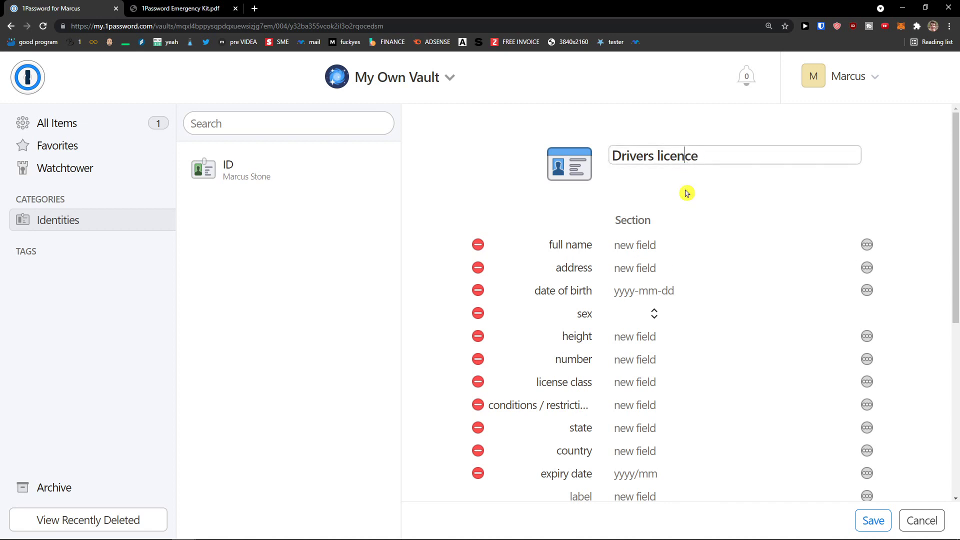
- Enter the holder's full name and save the Drivers licence item
left_click(661, 253)
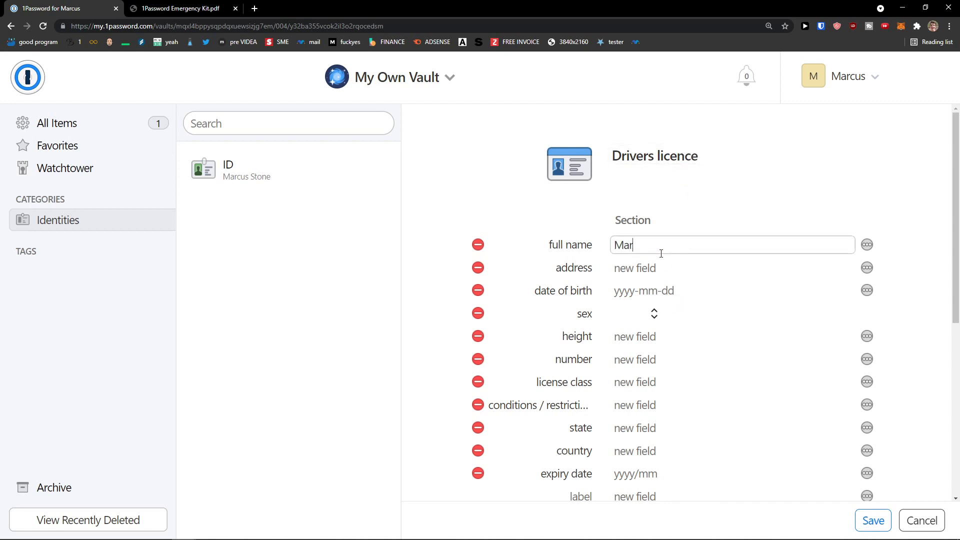
key("Tab")
key("Tab")
key("Tab")
scroll(648, 287, "down", 1)
scroll(648, 288, "down", 5)
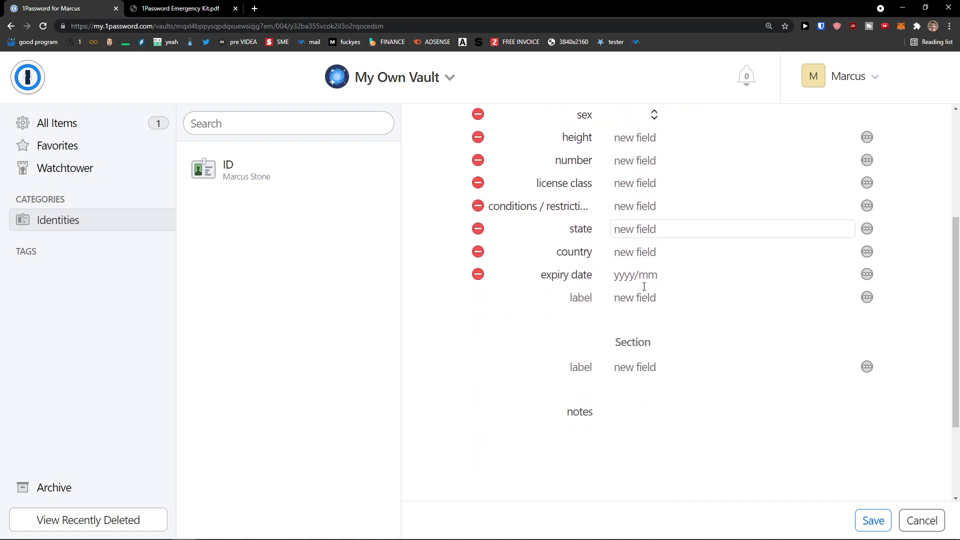
left_click(872, 520)
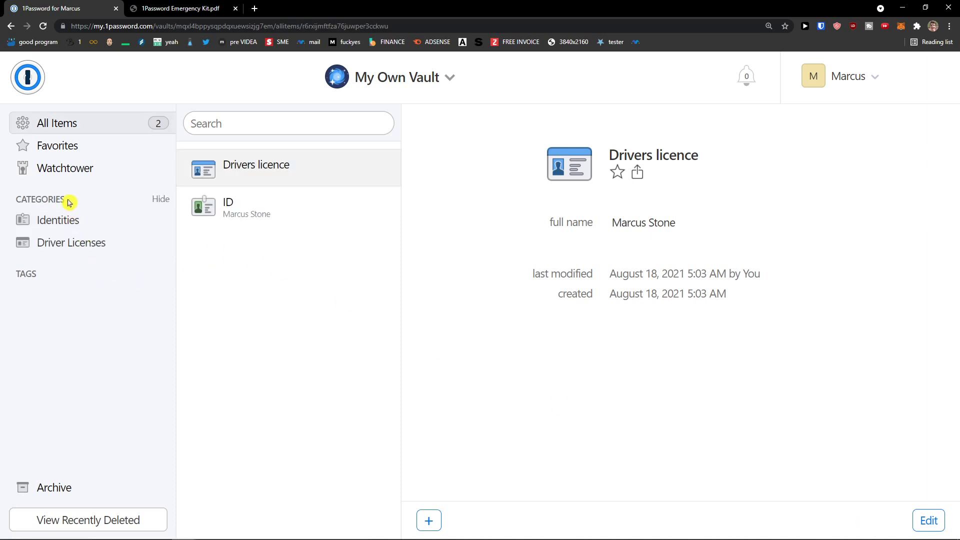
- Browse the Identities, Driver Licenses and All Items categories, then bring up the item-type list
left_click(45, 219)
left_click(61, 243)
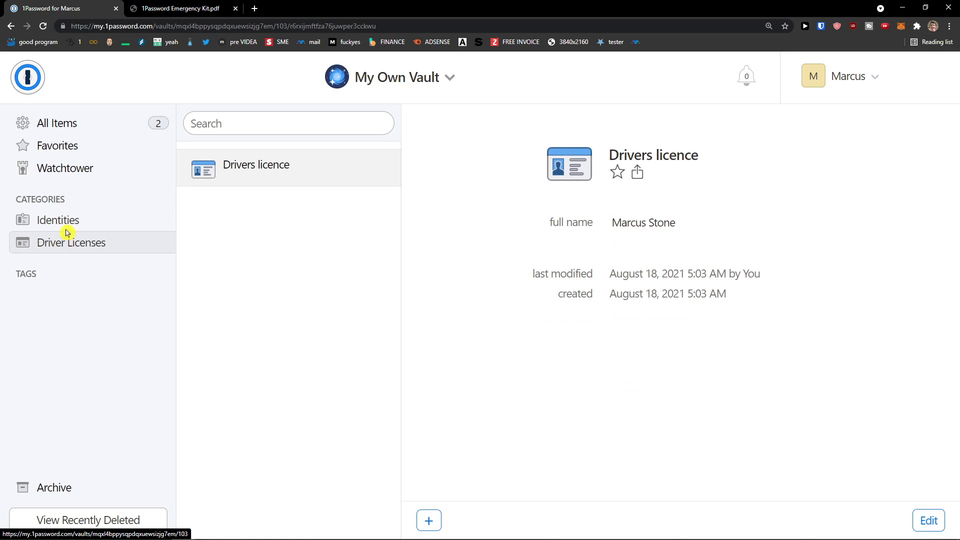
left_click(65, 222)
left_click(56, 200)
left_click(56, 201)
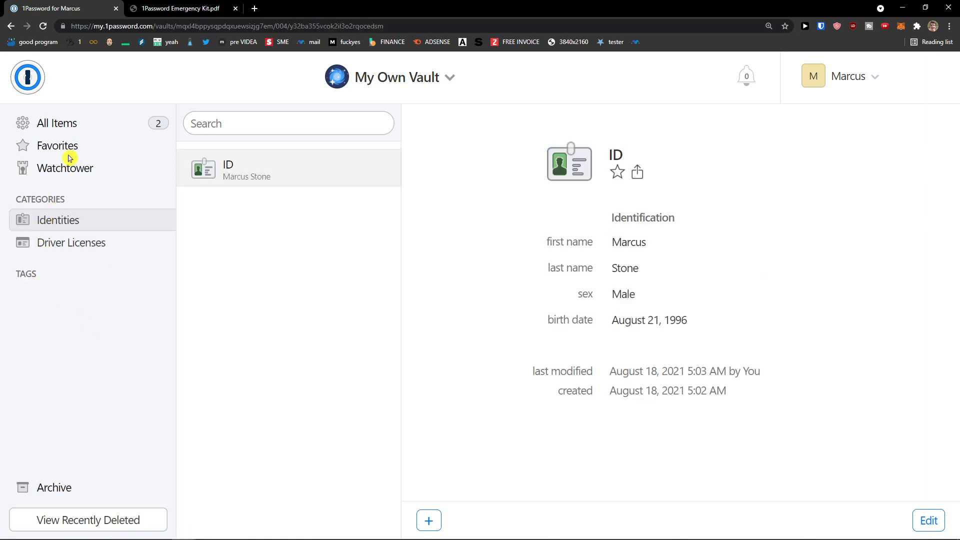
left_click(65, 131)
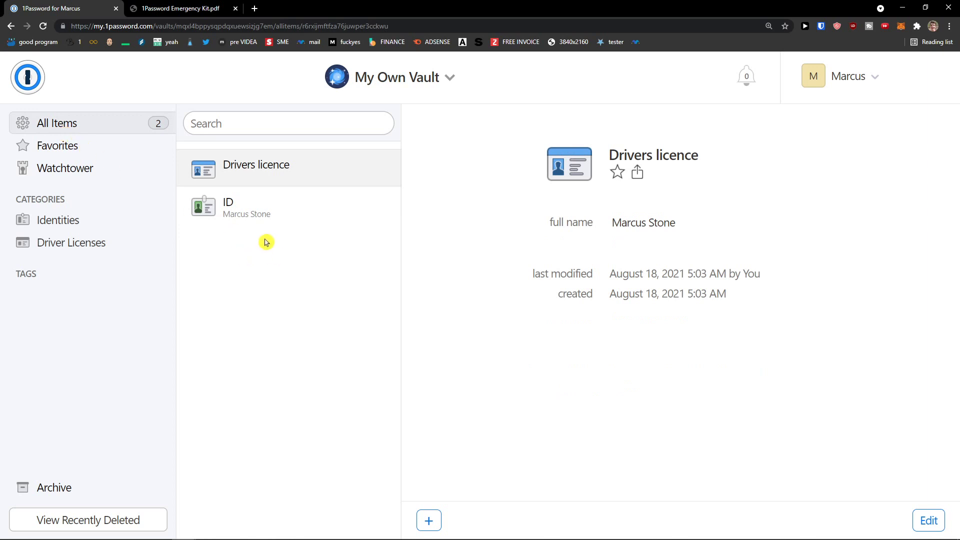
left_click(56, 201)
left_click(55, 202)
left_click(430, 521)
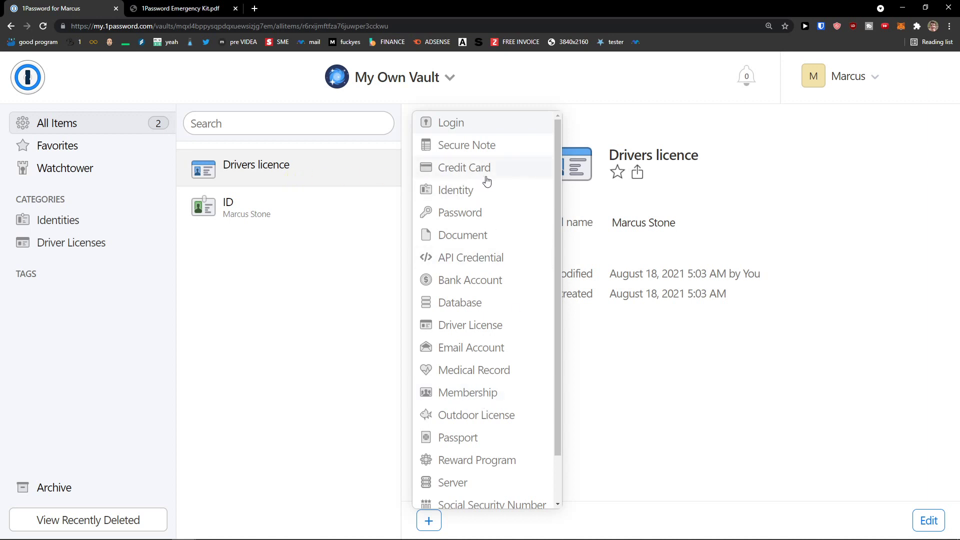
- Start a new Password item, then discard it unsaved
left_click(475, 215)
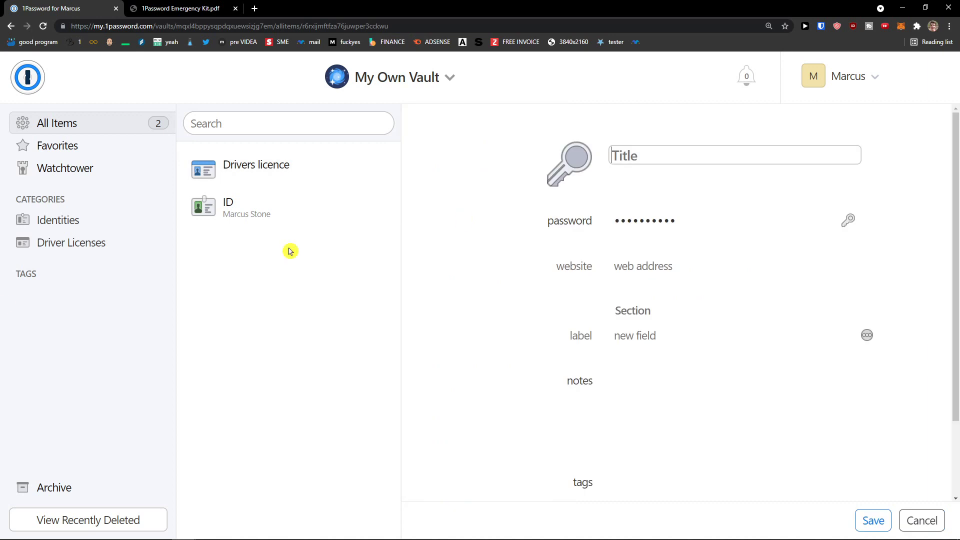
left_click(542, 258)
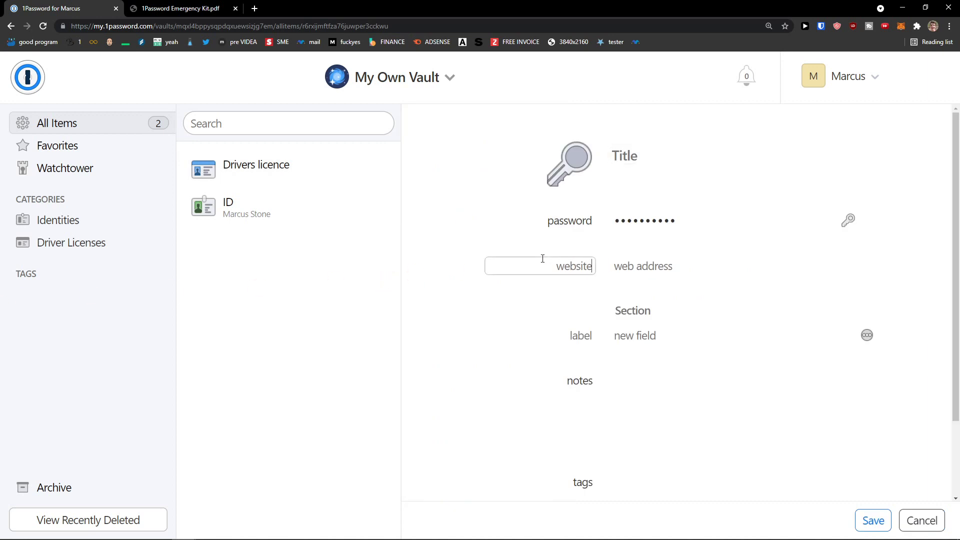
scroll(483, 249, "down", 1)
scroll(649, 190, "up", 1)
scroll(606, 240, "down", 2)
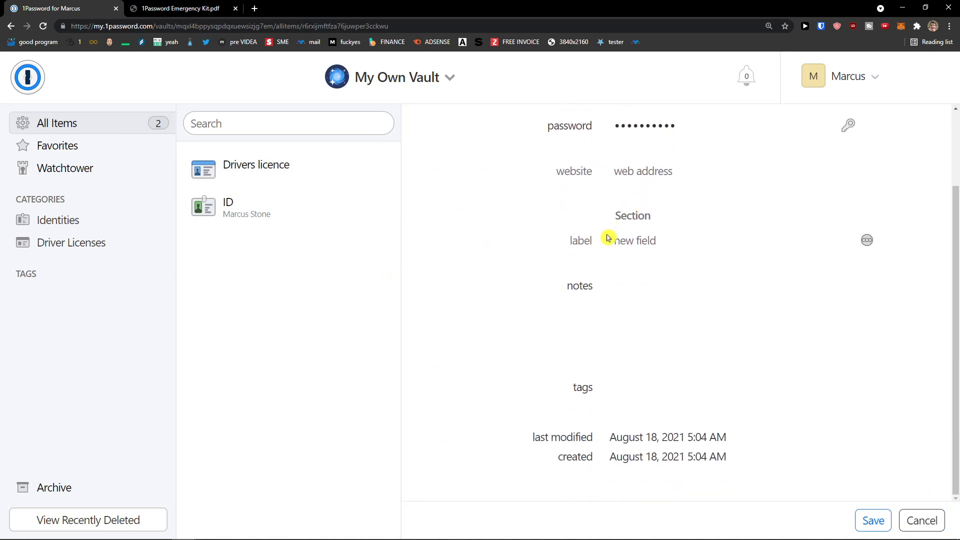
scroll(639, 180, "up", 2)
left_click(637, 165)
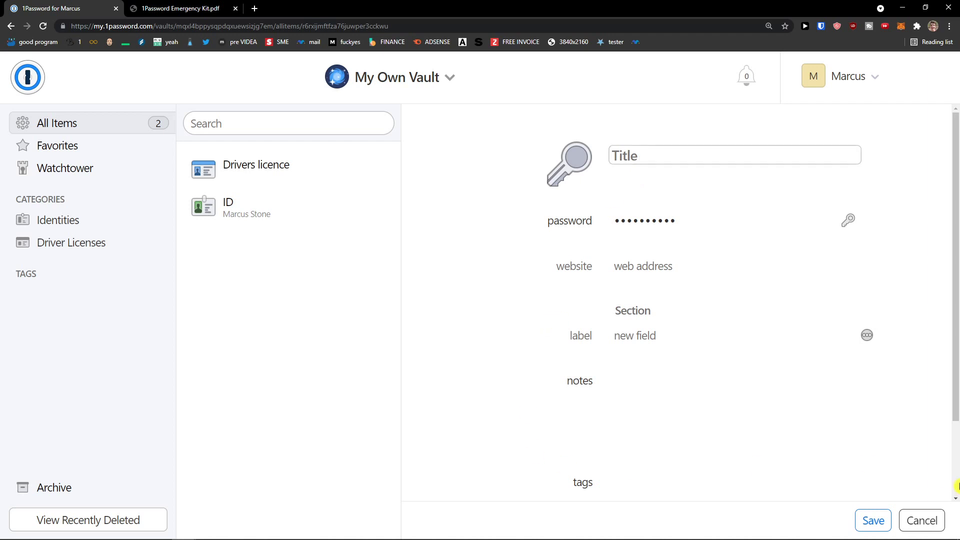
left_click(924, 522)
- Shrink the page one zoom step and start another new Password item
left_click(429, 521)
scroll(435, 445, "down", 1)
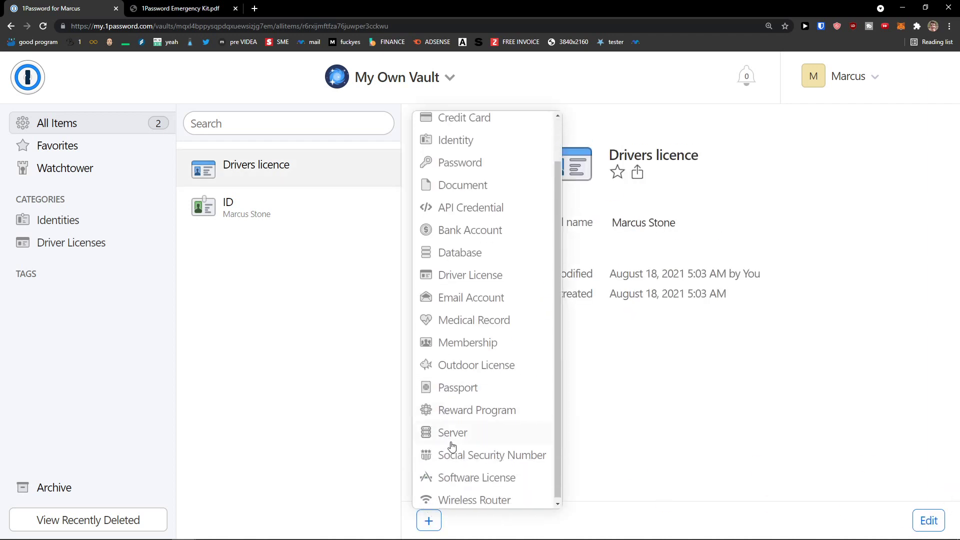
scroll(435, 469, "up", 1)
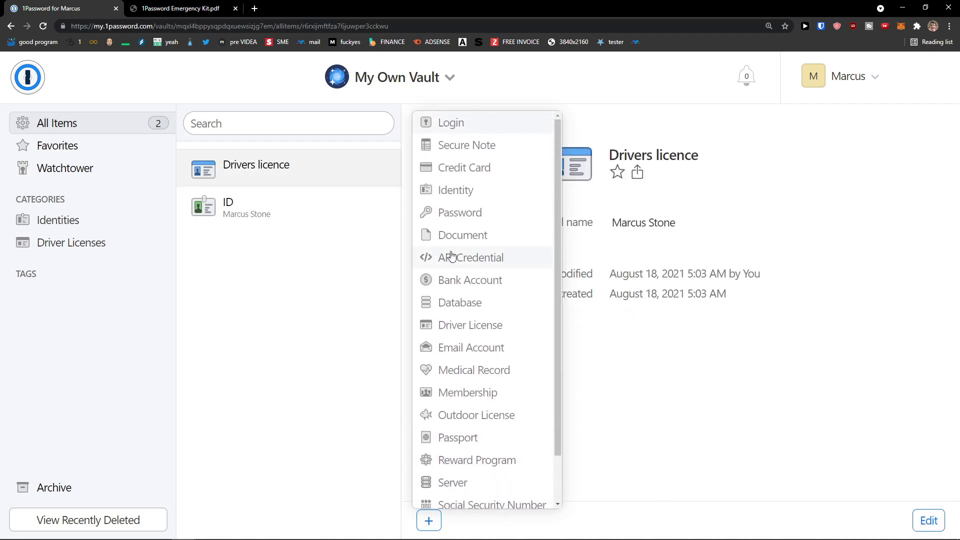
key("ctrl+minus")
left_click(168, 293)
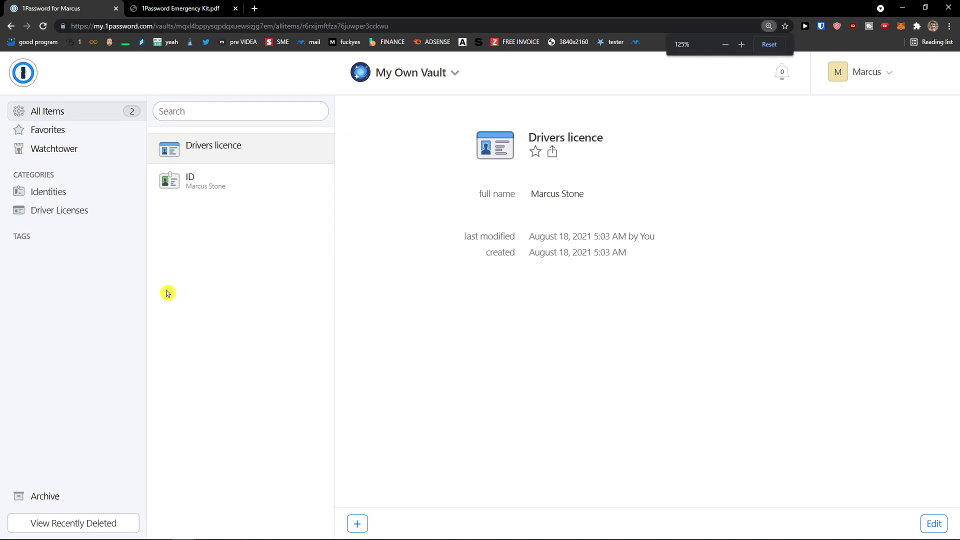
left_click(356, 523)
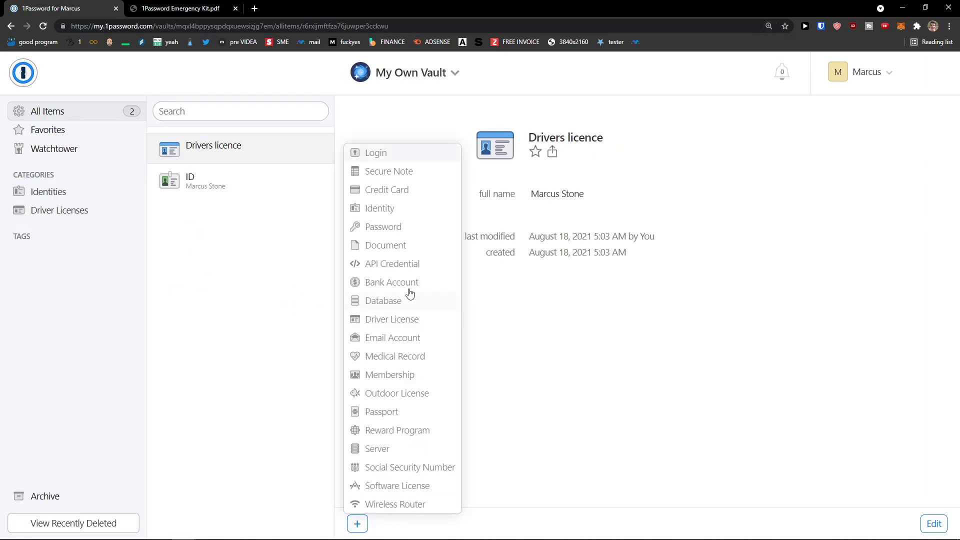
left_click(390, 229)
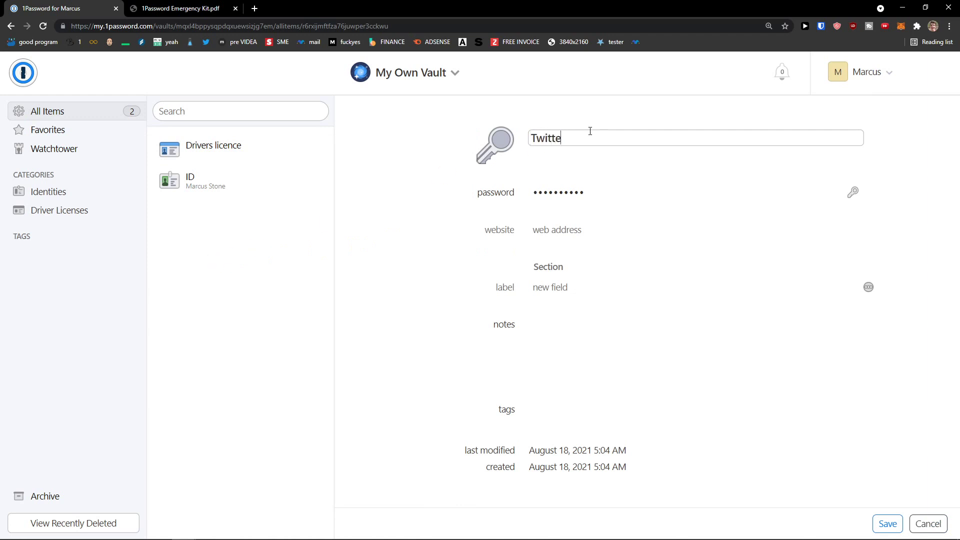
- Generate a random password for the item, then leave it unsaved for the home page
left_click(582, 192)
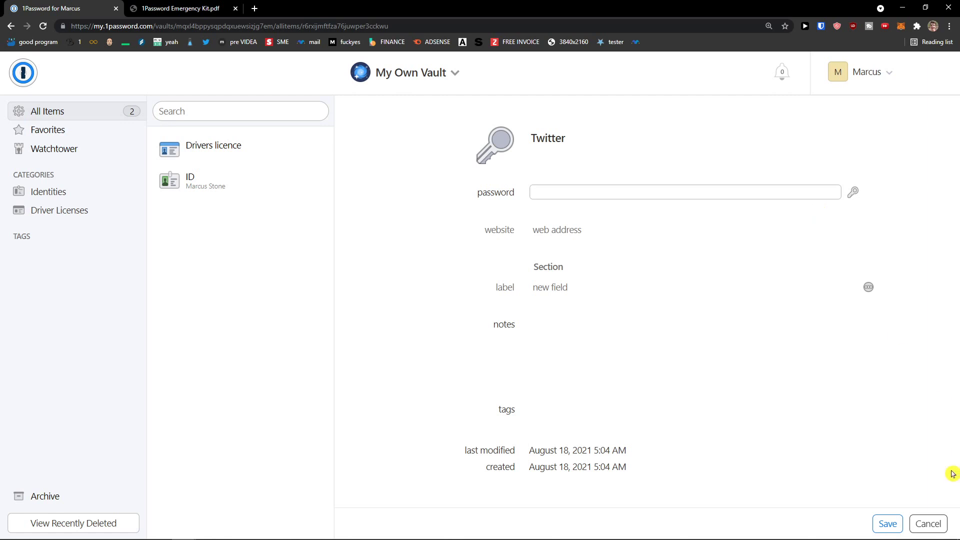
left_click(853, 194)
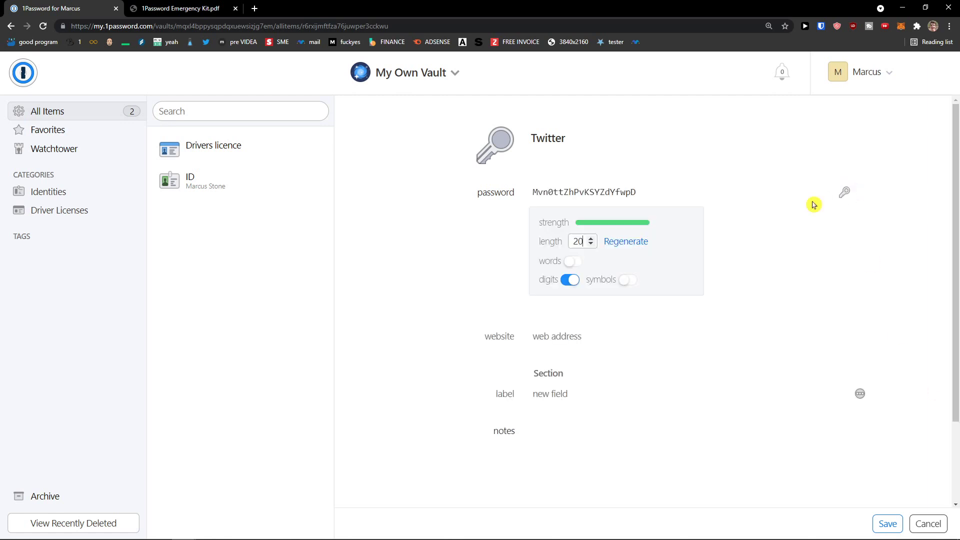
left_click(847, 195)
left_click(847, 194)
left_click(847, 195)
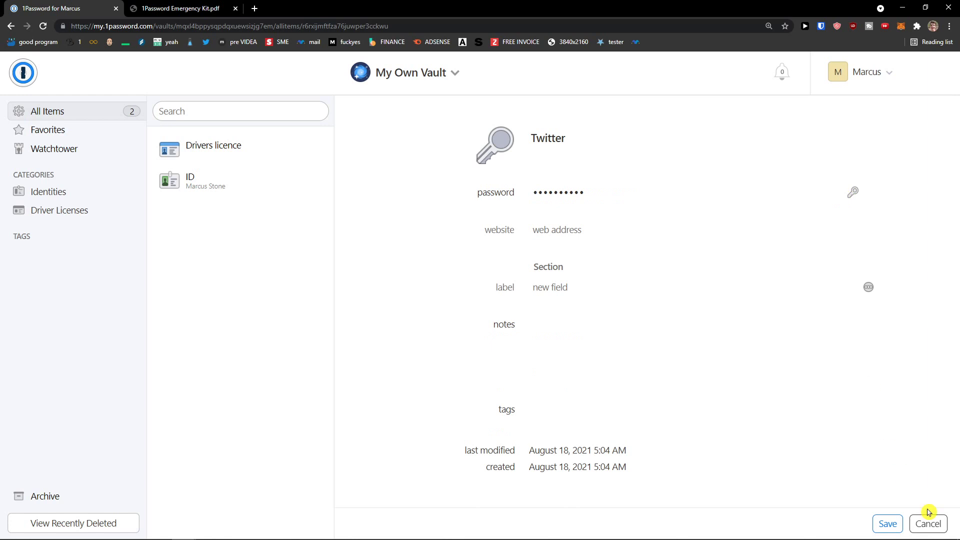
left_click(558, 230)
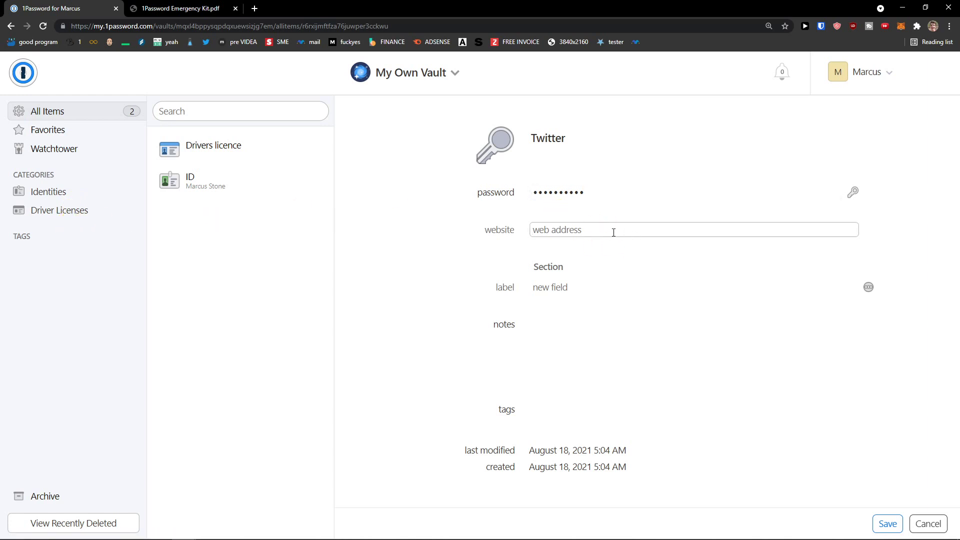
left_click(30, 79)
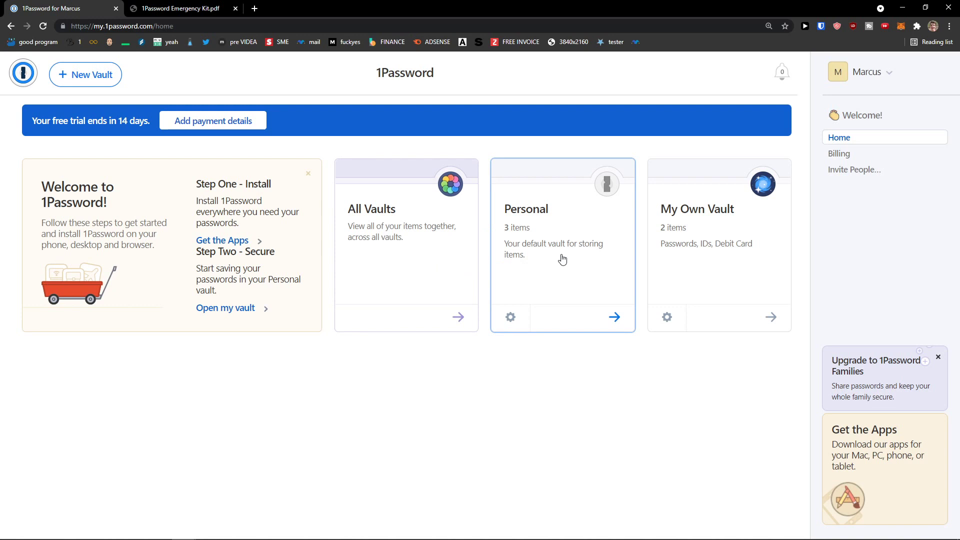
- Open the Personal vault and view its Logins, Secure Notes and Identities
left_click(585, 259)
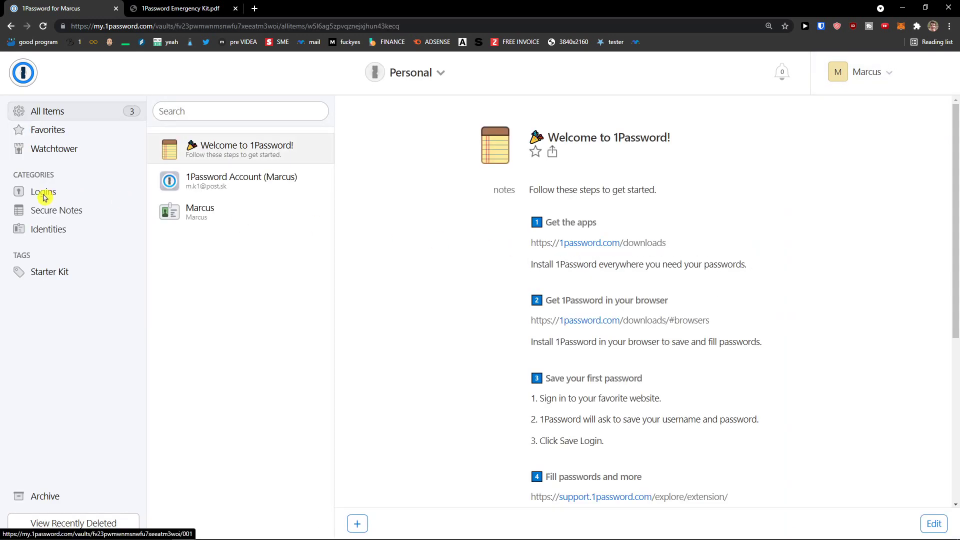
left_click(44, 196)
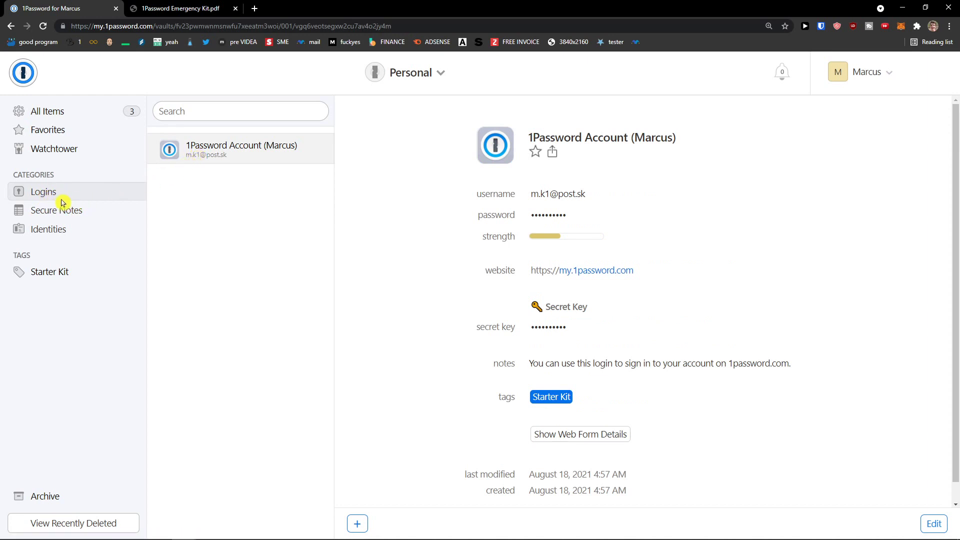
left_click(53, 210)
left_click(54, 196)
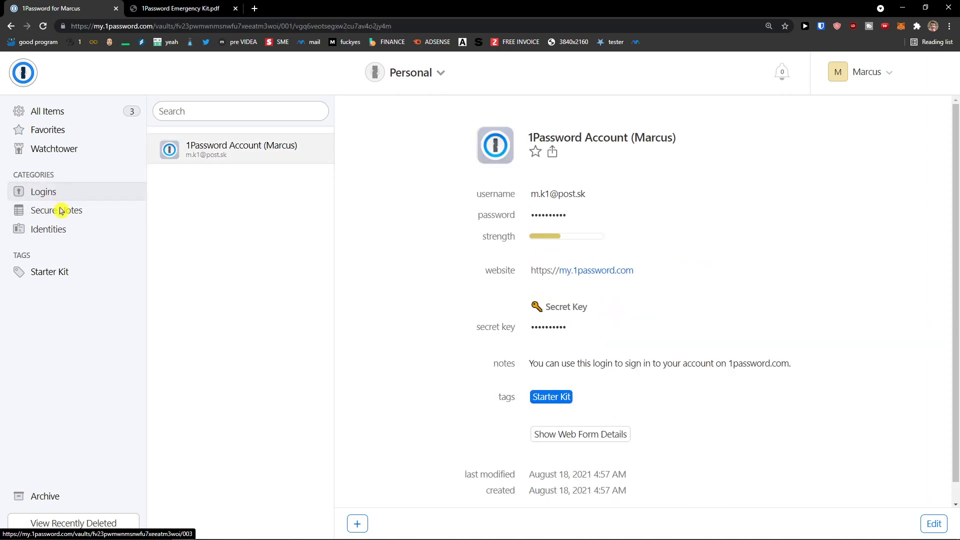
left_click(56, 214)
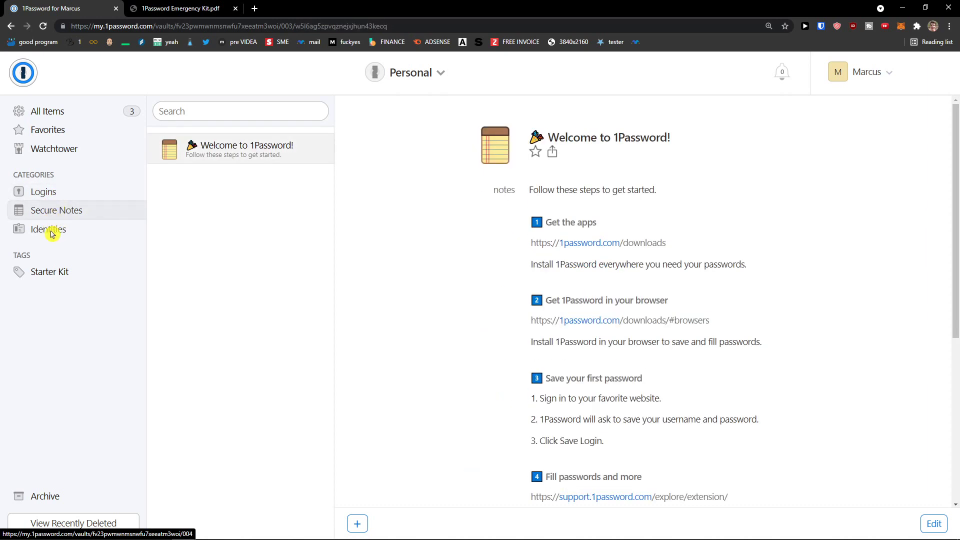
scroll(384, 249, "down", 3)
left_click(68, 232)
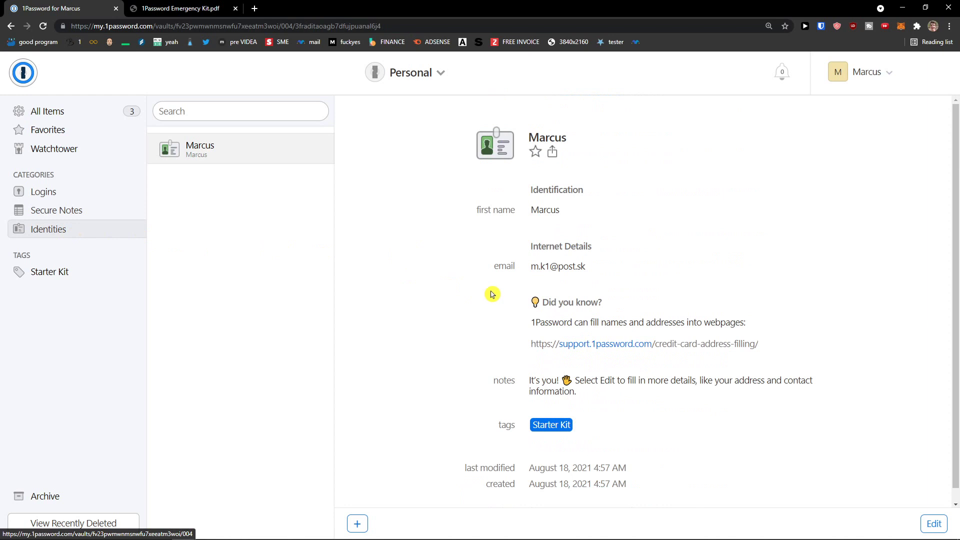
left_click(63, 195)
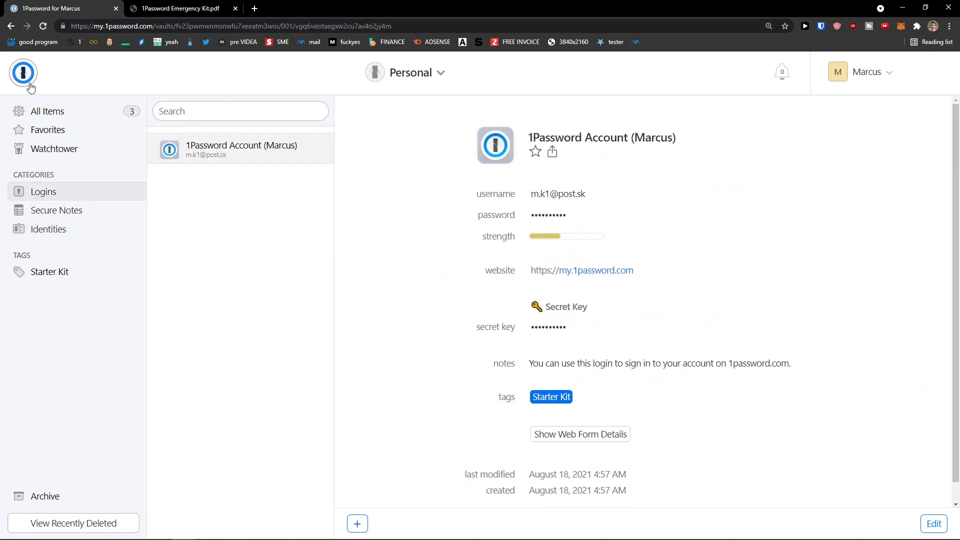
- Go back to the vaults overview and open My Own Vault
left_click(13, 29)
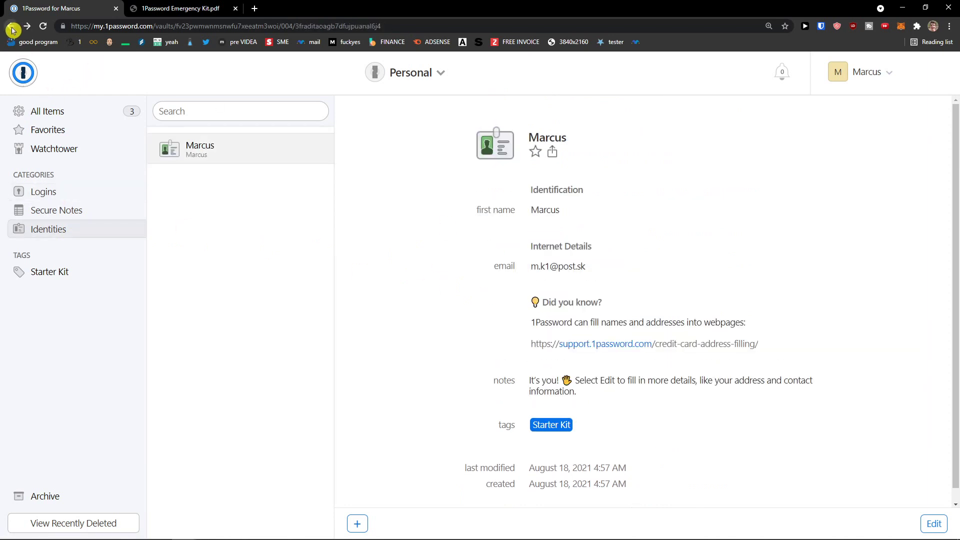
left_click(13, 28)
left_click(12, 28)
left_click(13, 28)
left_click(12, 28)
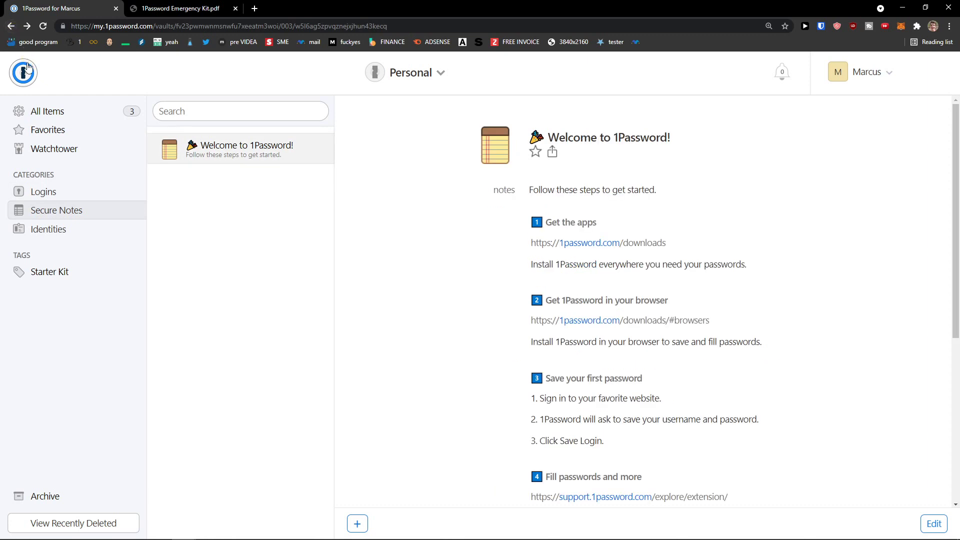
left_click(688, 262)
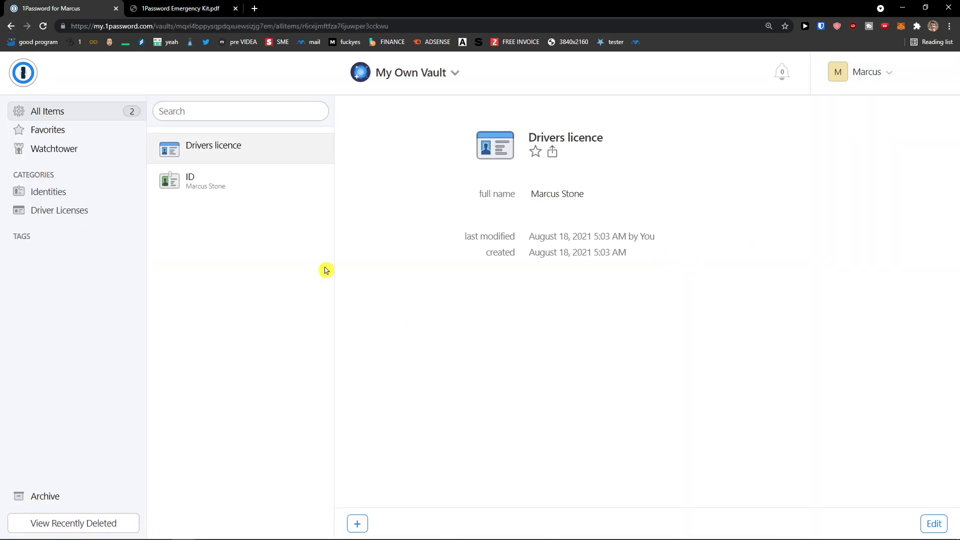
- Create a Login item titled Twitter with the account's e-mail as its username
left_click(357, 523)
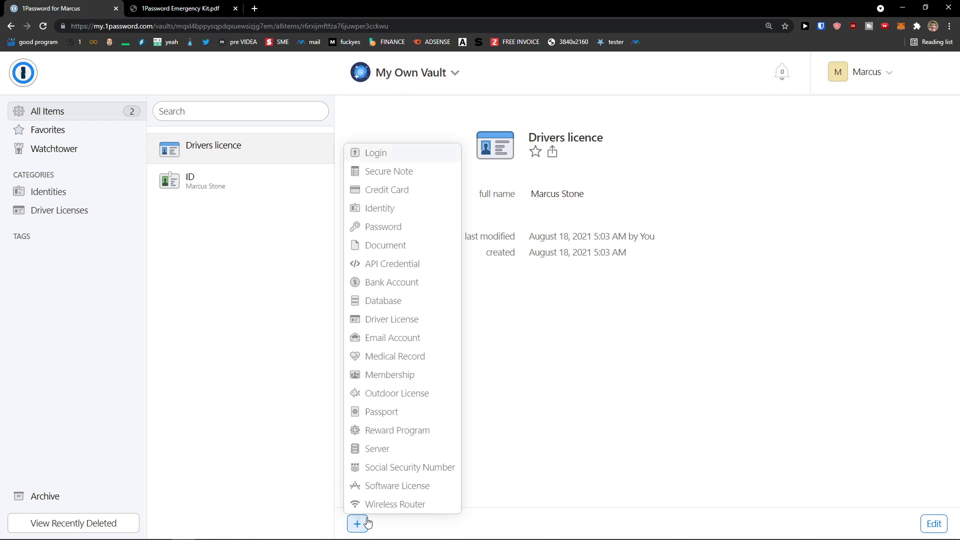
left_click(383, 155)
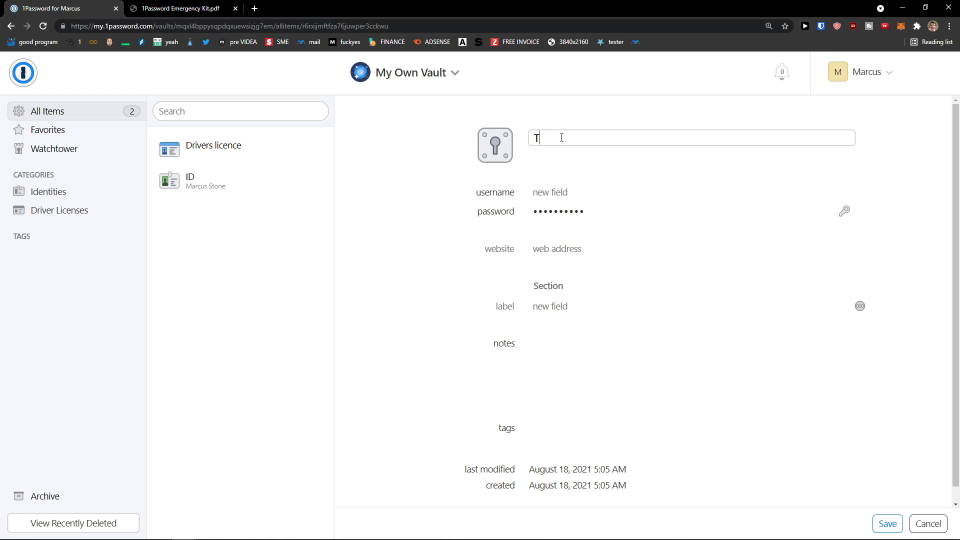
left_click(553, 190)
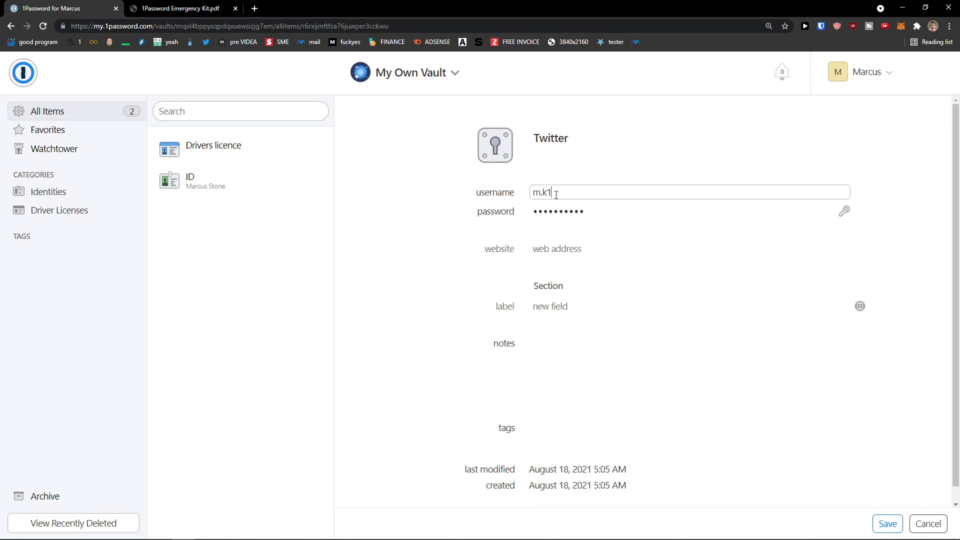
key("Tab")
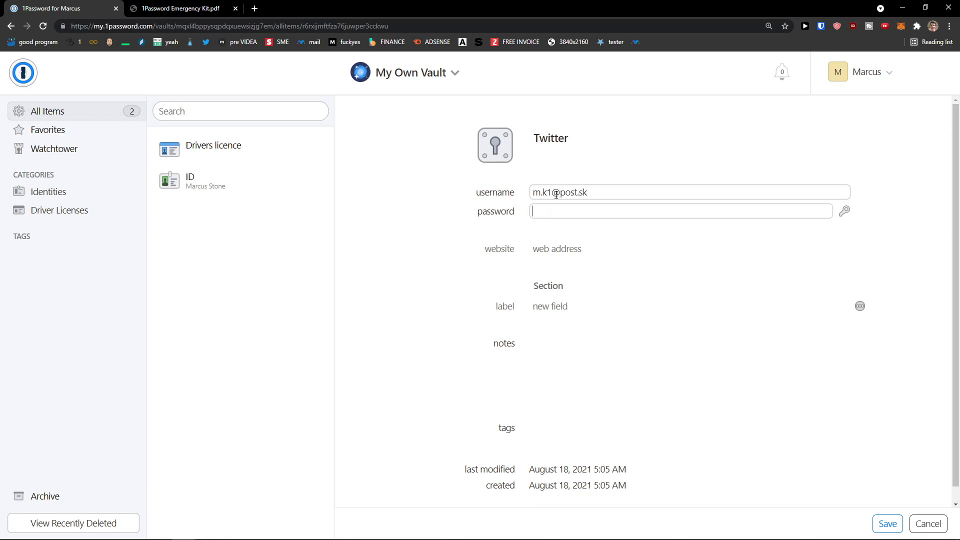
left_click(142, 25)
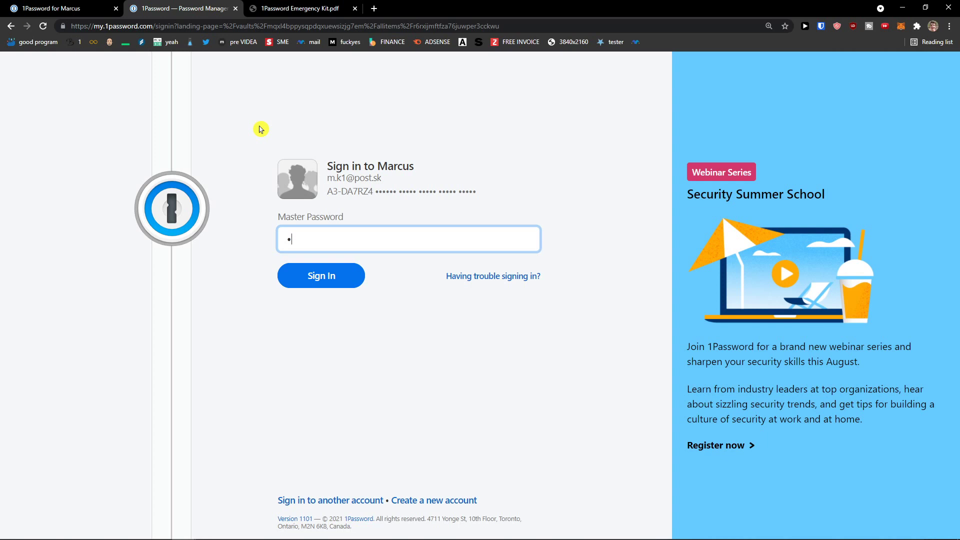
- Sign in with the master password and move the 1Password tab into its own maximized window
key("Return")
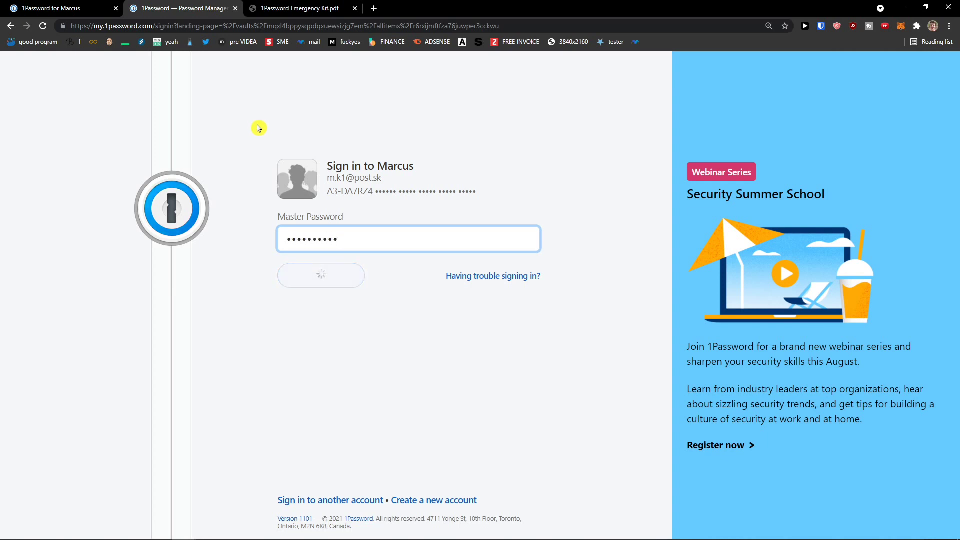
left_click(85, 9)
left_click_drag(99, 4, 0, 150)
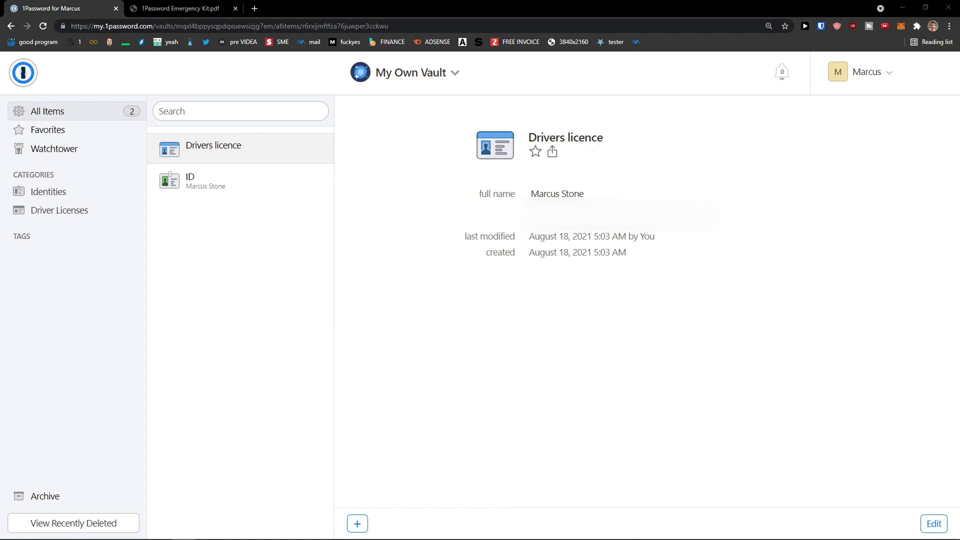
left_click_drag(0, 150, 396, 118)
double_click(396, 118)
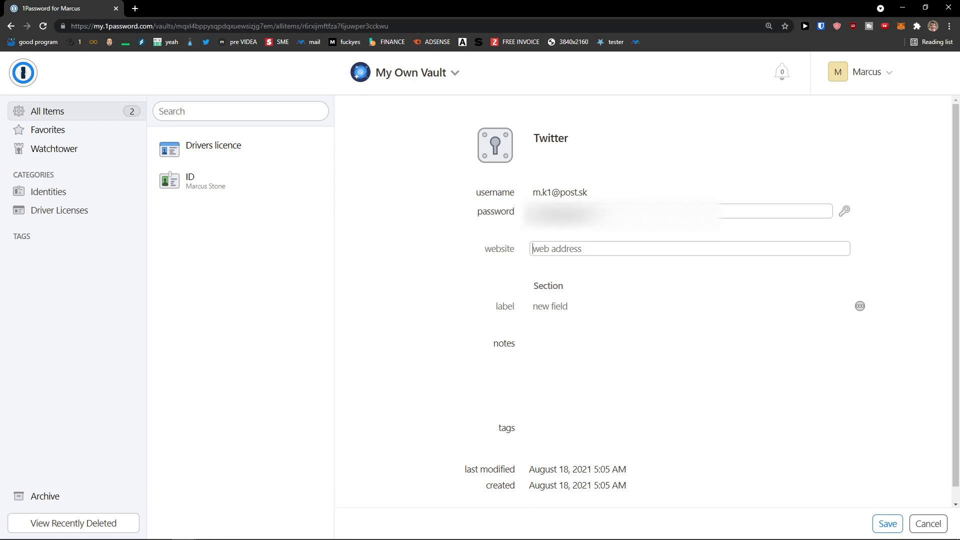
left_click(565, 250)
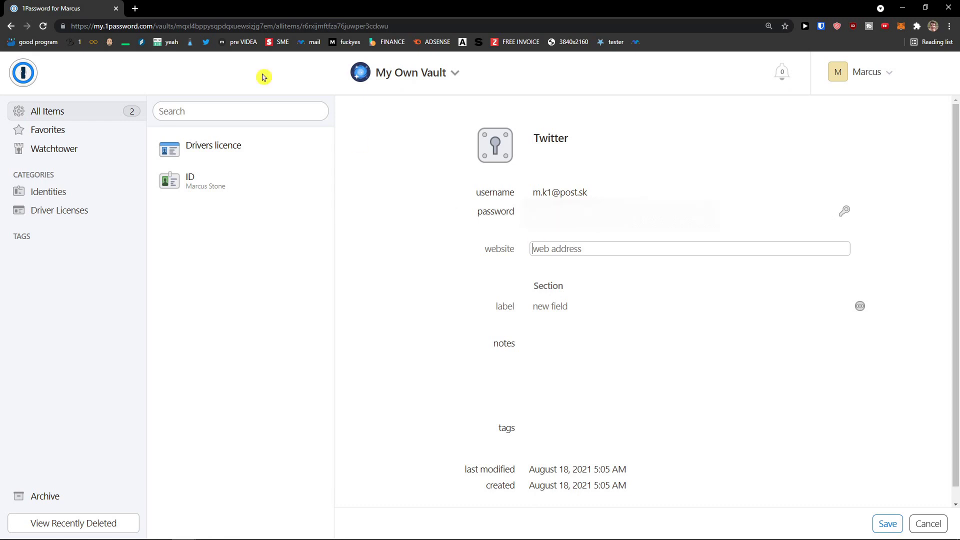
- Open twitter.com in a new tab and log out of the Twitter account
left_click(135, 8)
type("twitter.com")
key("Return")
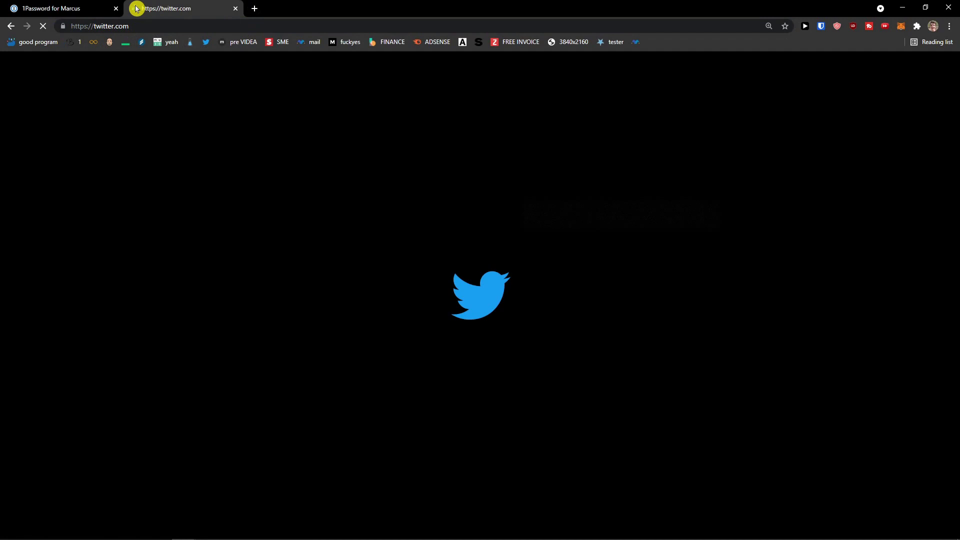
left_click(133, 25)
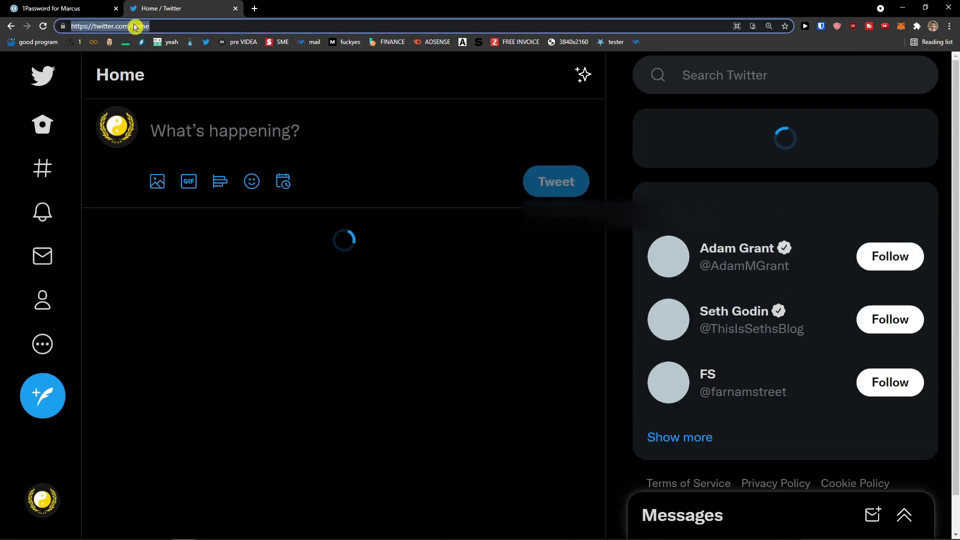
left_click(56, 495)
left_click(69, 447)
left_click(559, 391)
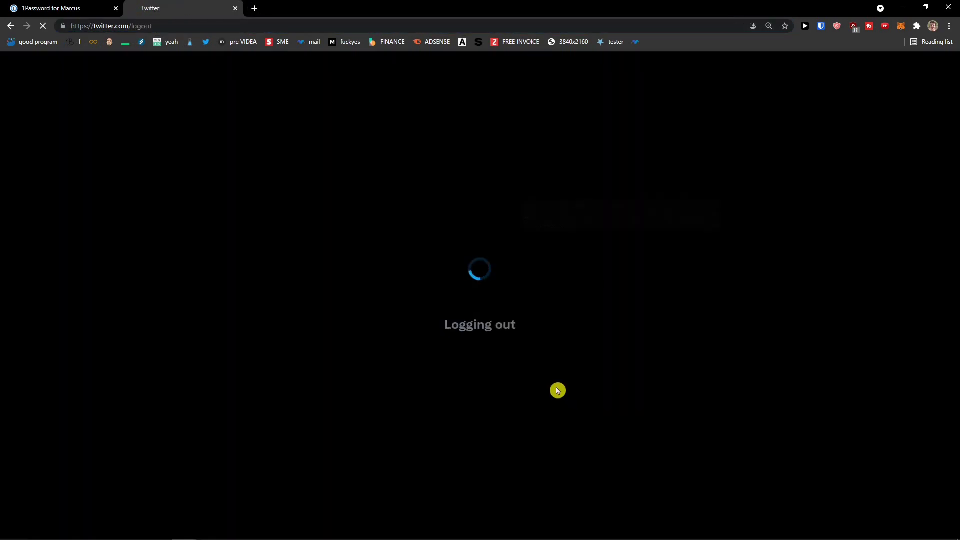
left_click(90, 26)
- Paste the Twitter address as the login's website and check the username and password
left_click(92, 26)
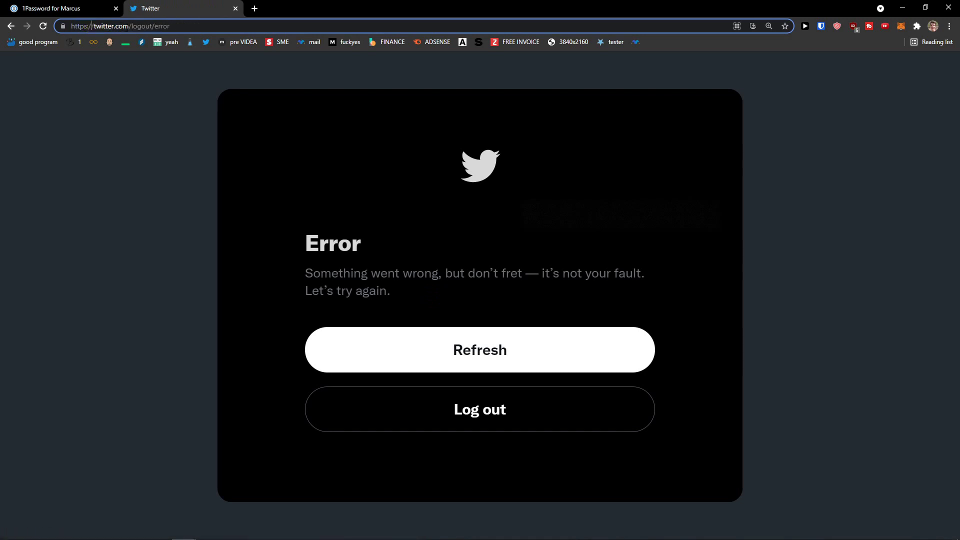
left_click(70, 8)
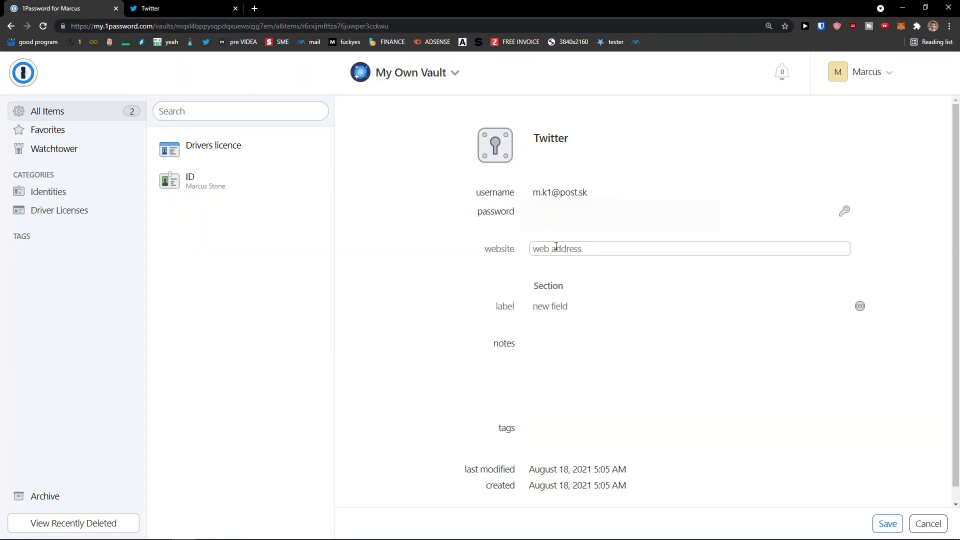
type("https://twitter.com/")
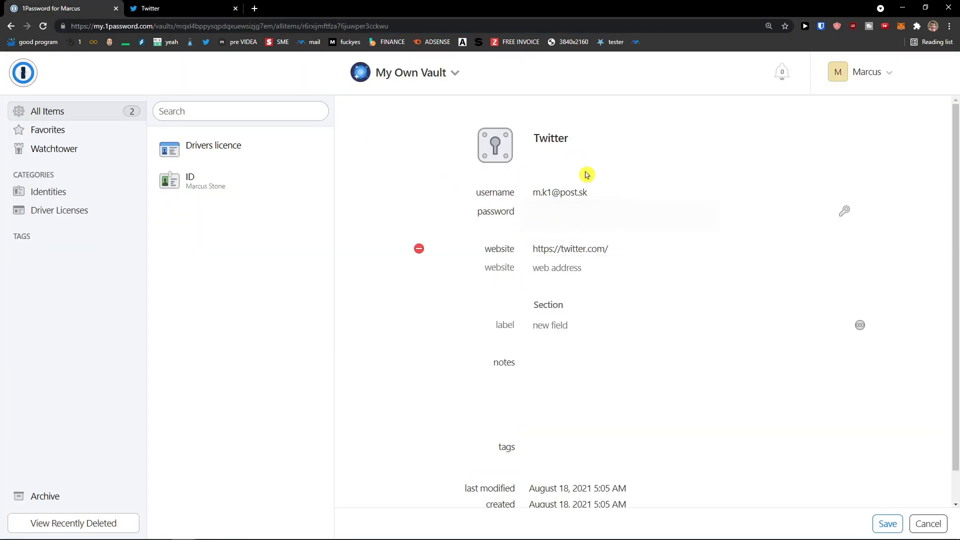
left_click(588, 192)
left_click_drag(589, 192, 497, 191)
key("Tab")
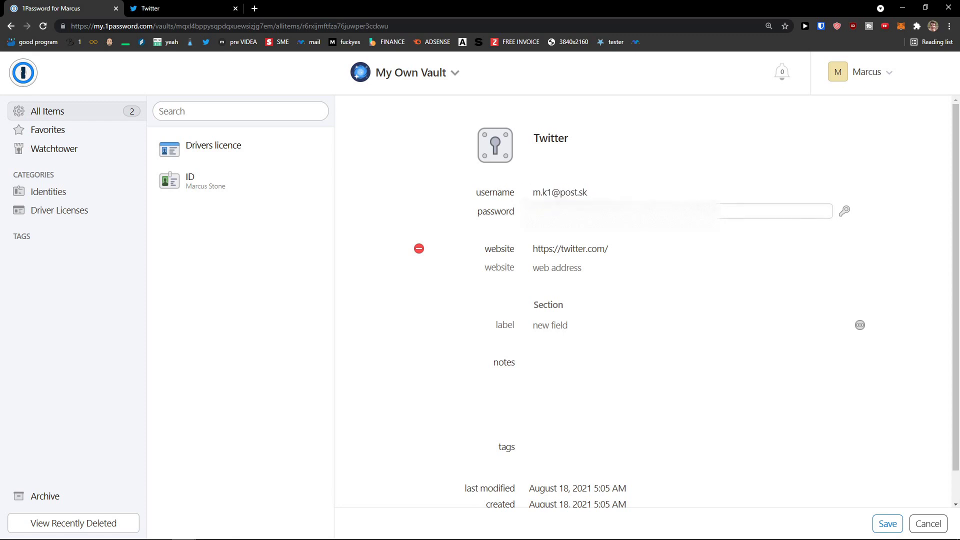
left_click(476, 214)
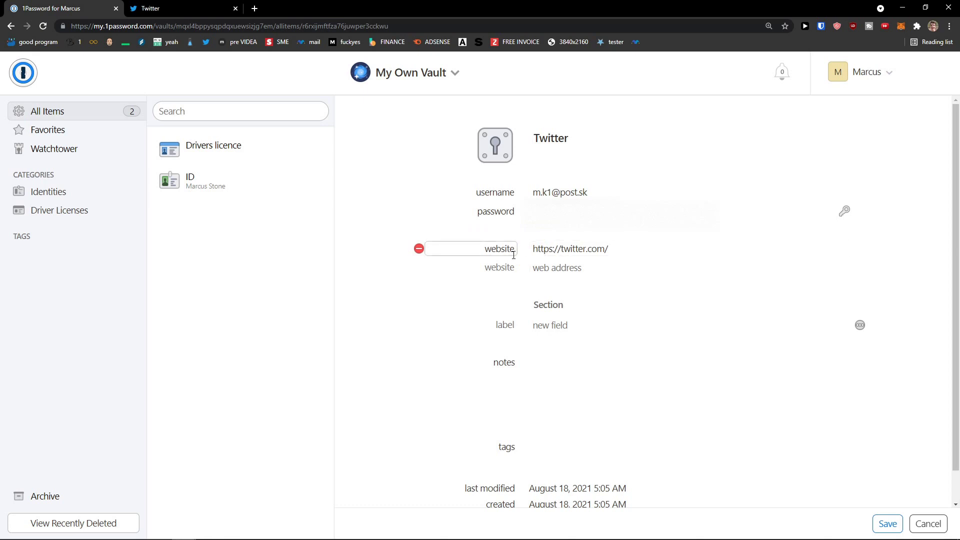
- Save the Twitter login into My Own Vault
scroll(870, 385, "down", 1)
scroll(860, 377, "up", 1)
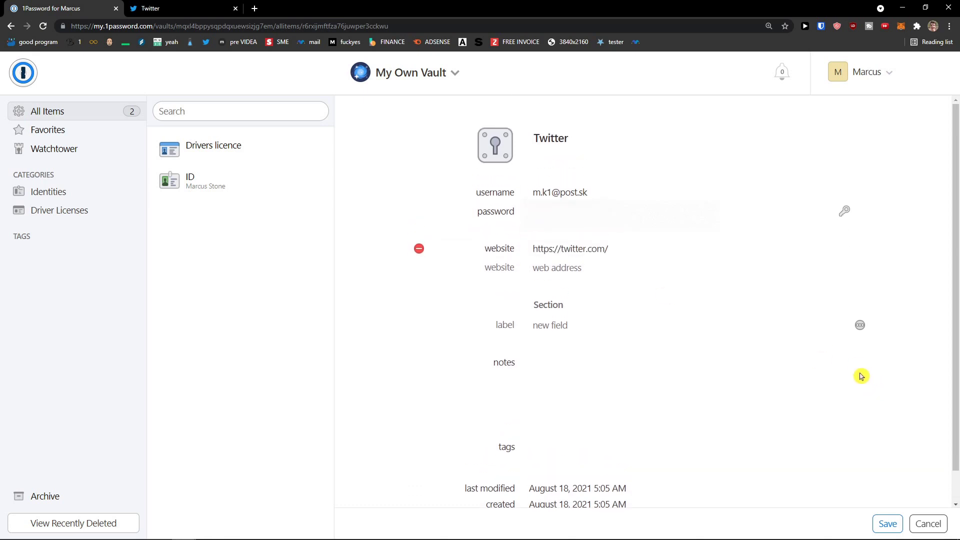
scroll(813, 348, "down", 1)
scroll(913, 400, "up", 1)
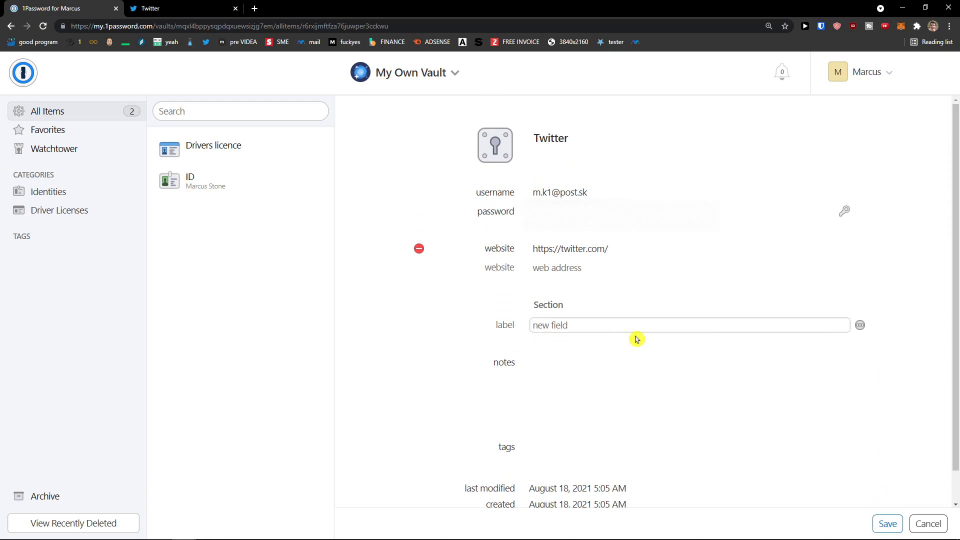
left_click(886, 522)
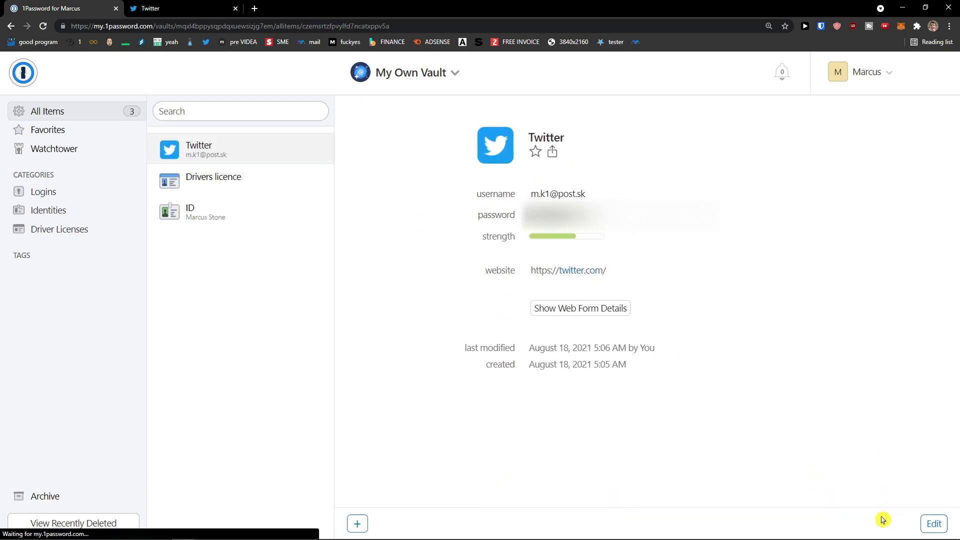
mouse_move(533, 199)
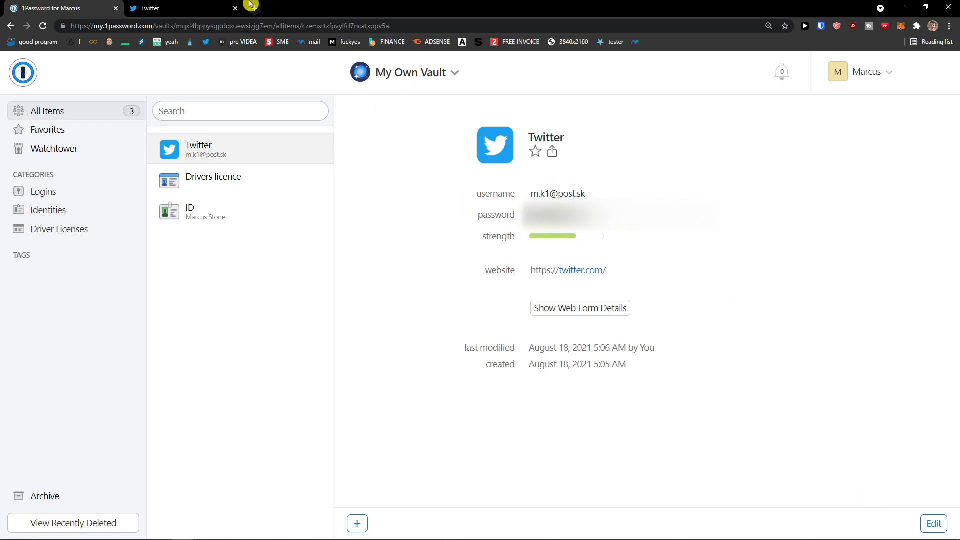
- Log out of Twitter from its error page, then return to the 1Password vault tab
left_click(191, 5)
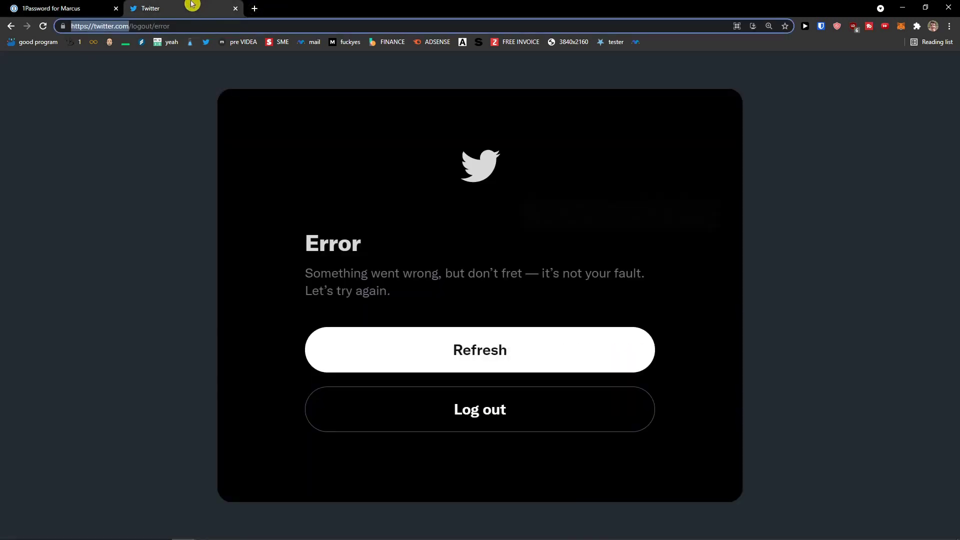
left_click(517, 400)
scroll(553, 276, "down", 3)
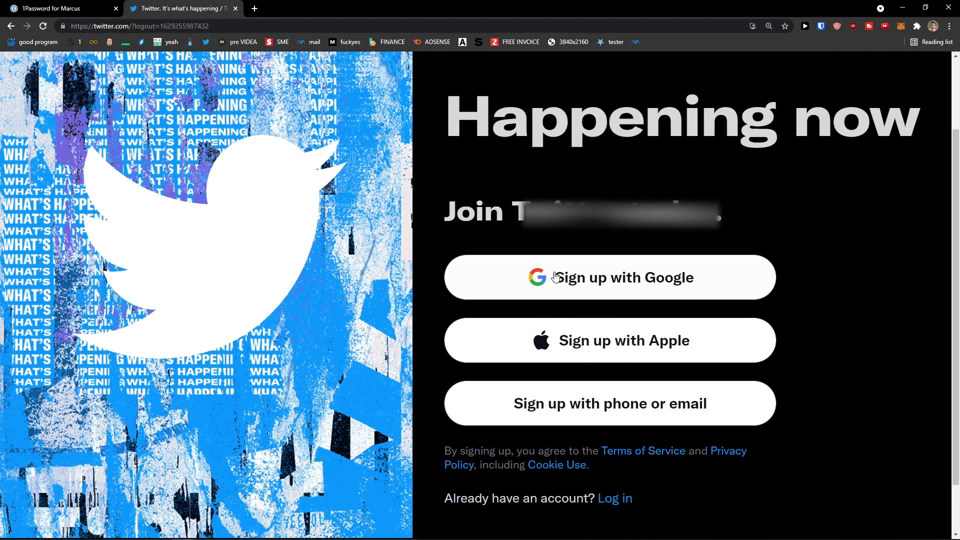
left_click(12, 5)
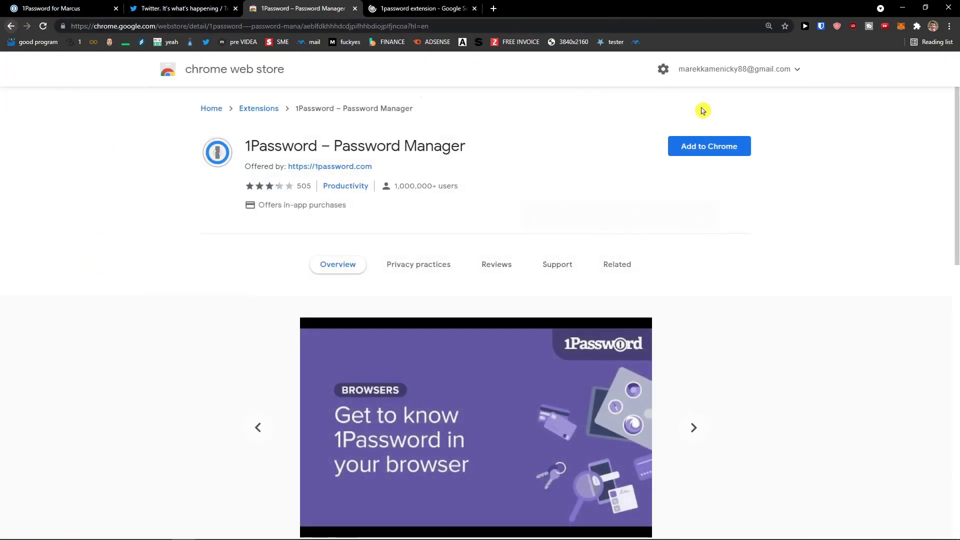
- Add the 1Password – Password Manager extension to Chrome from its Web Store page
left_click(701, 145)
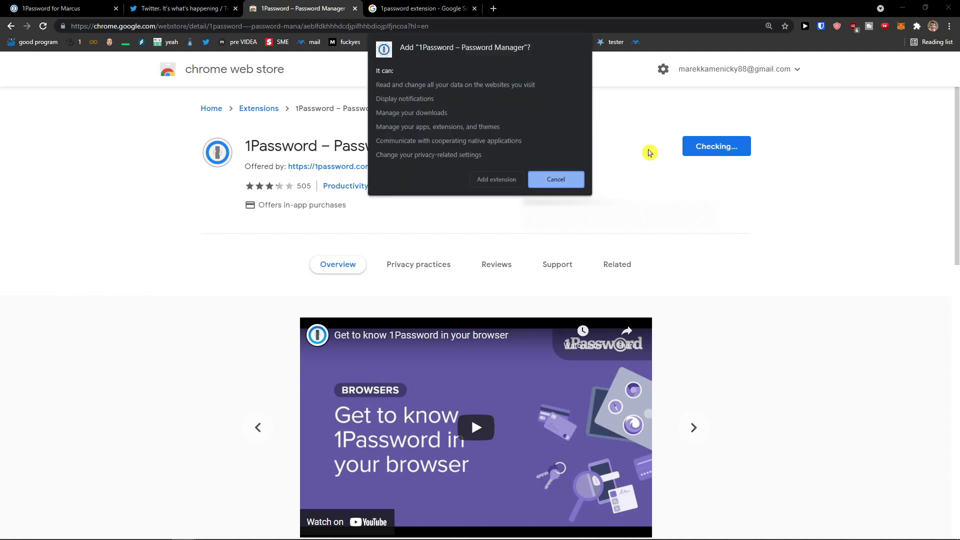
left_click(499, 181)
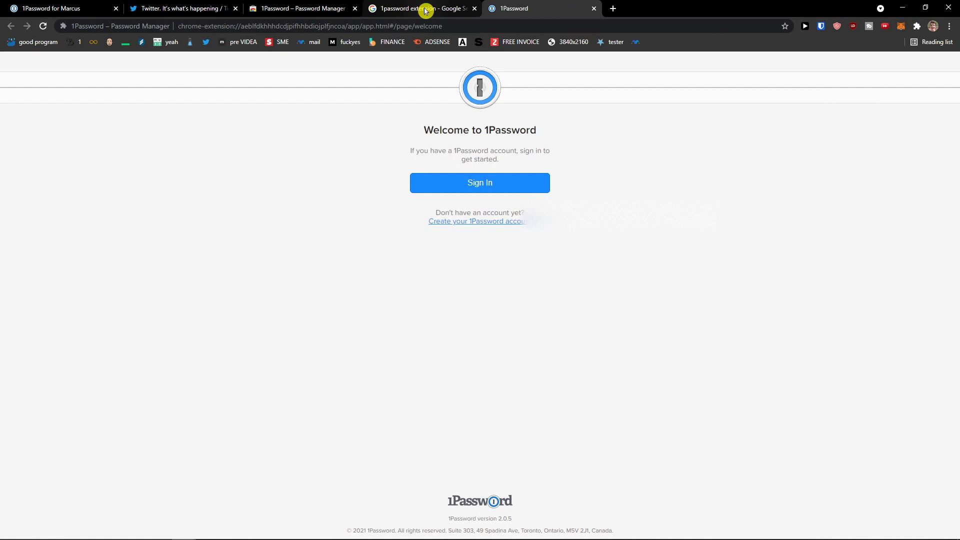
- Sign the new extension in by choosing the account and entering its master password
left_click(495, 186)
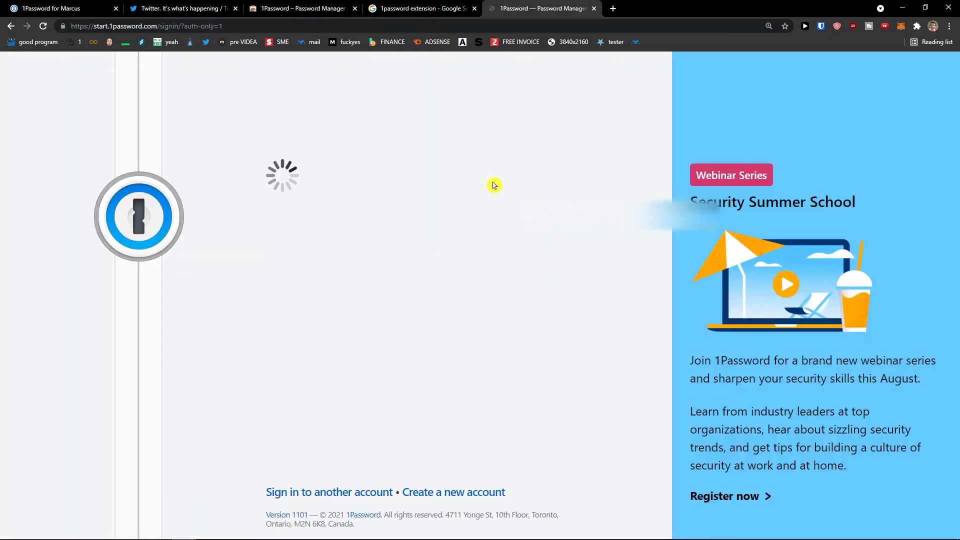
left_click(296, 232)
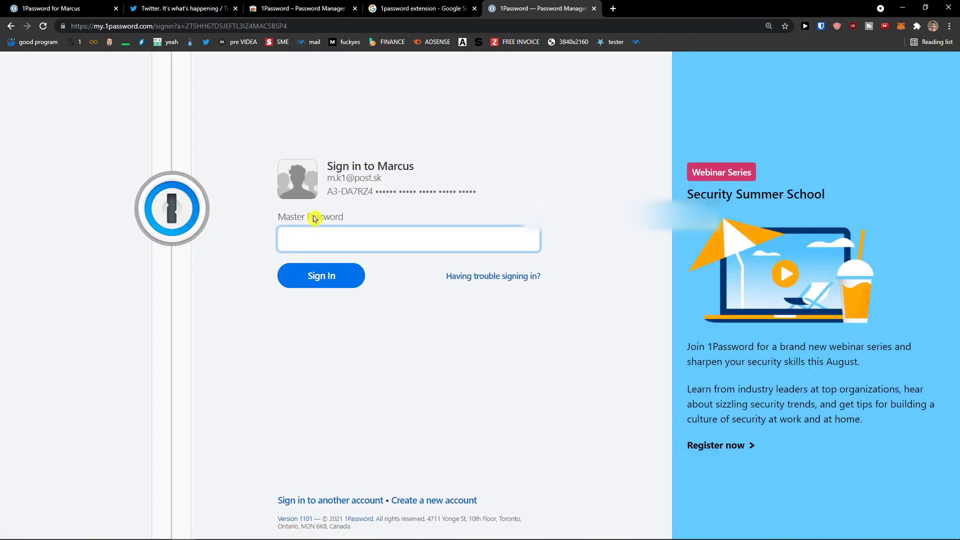
type("••••••••••")
key("Return")
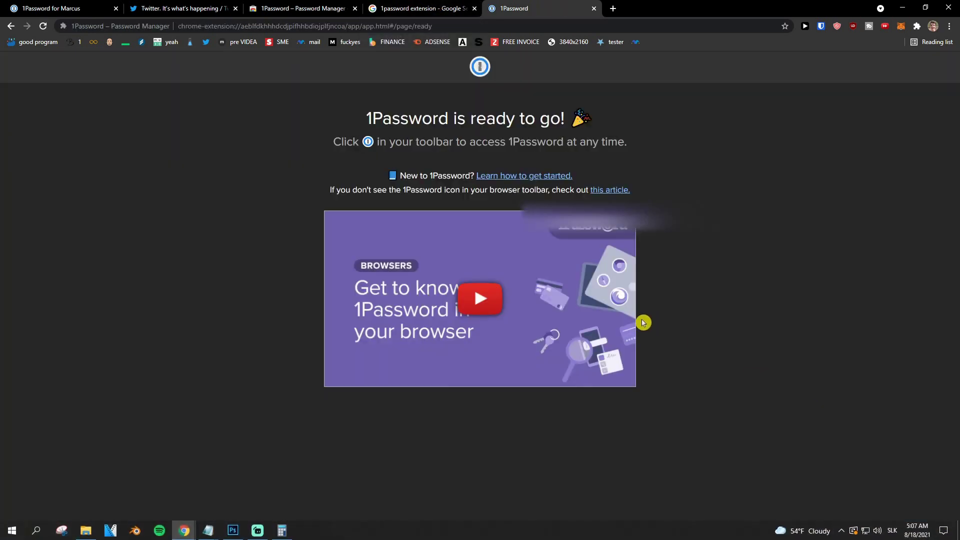
- Pin the 1Password extension to the Chrome toolbar
left_click(916, 26)
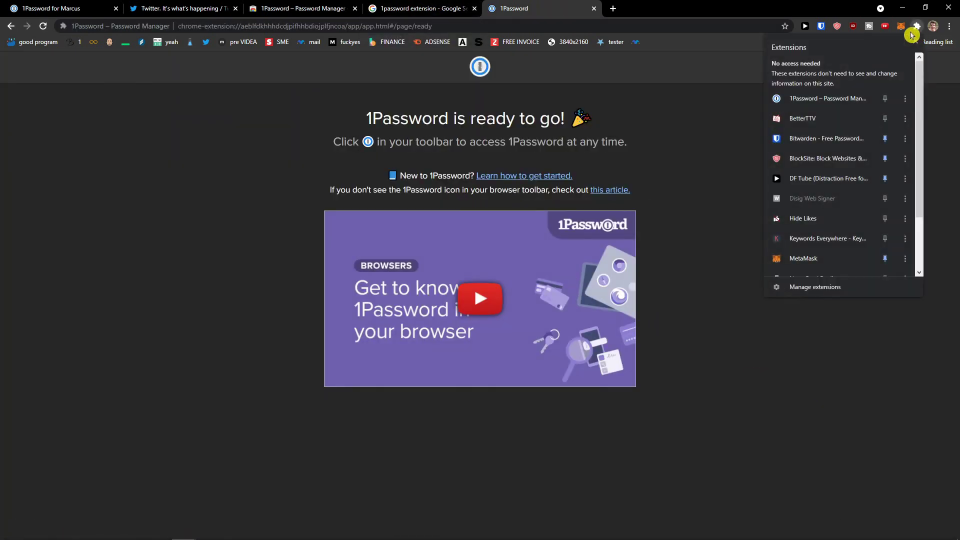
left_click(885, 105)
left_click(671, 163)
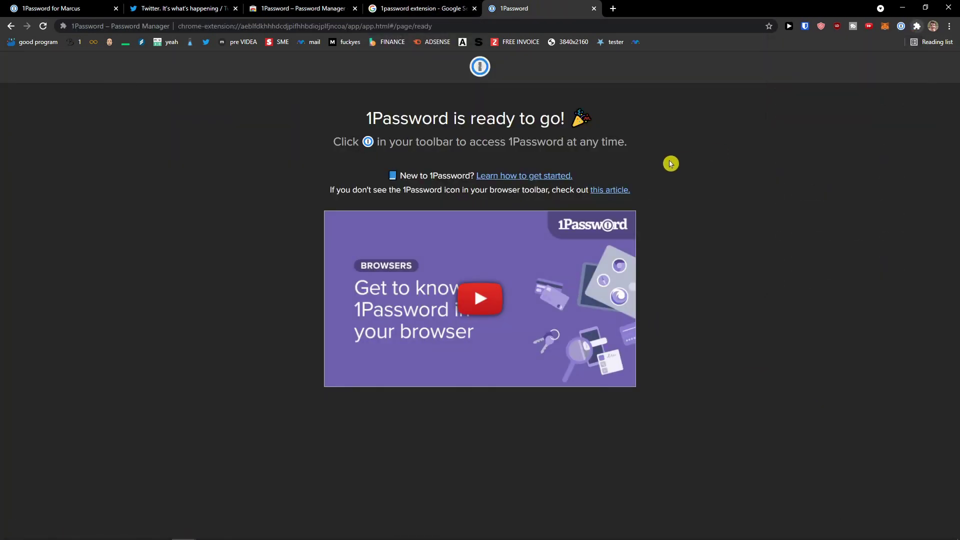
- Open the 1Password Windows downloads page from the search results in a new tab
left_click(422, 9)
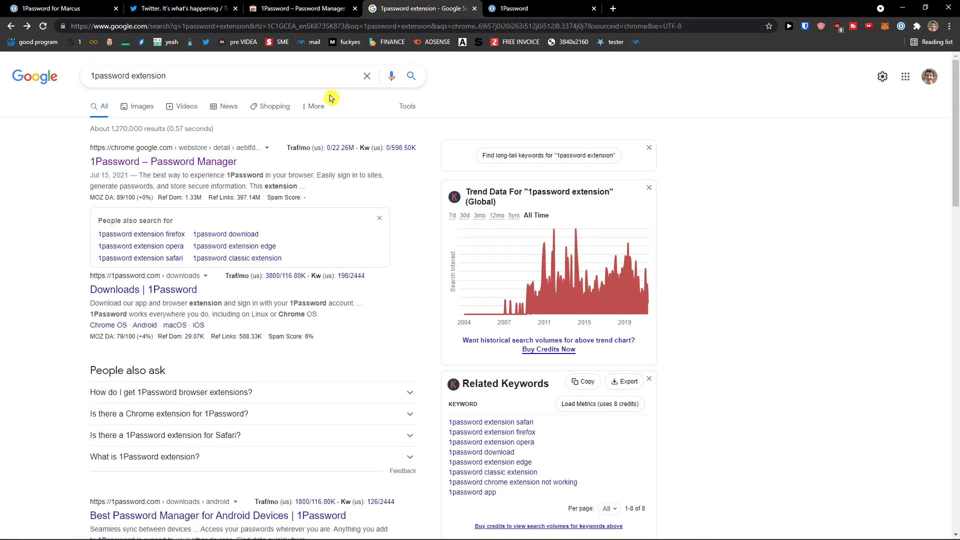
middle_click(165, 290)
left_click(529, 8)
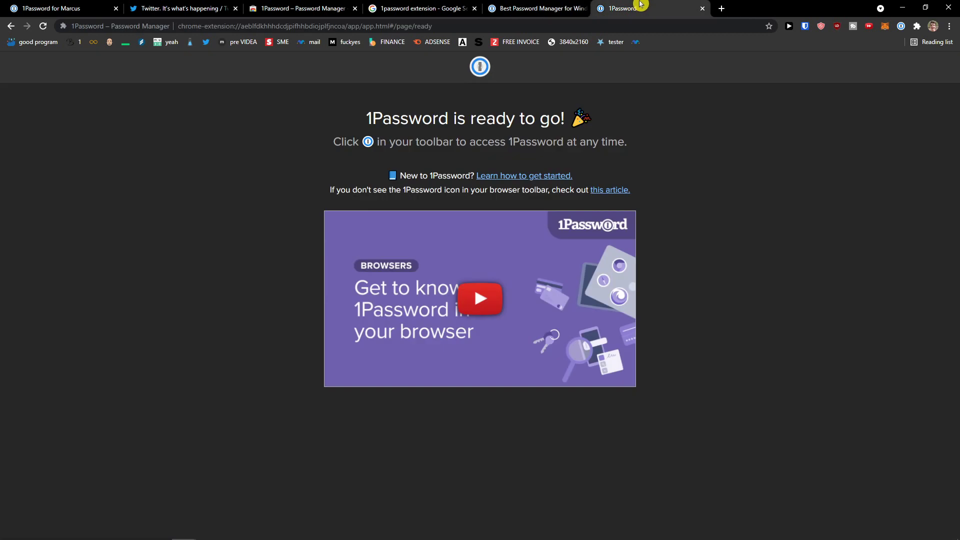
left_click_drag(645, 9, 546, 8)
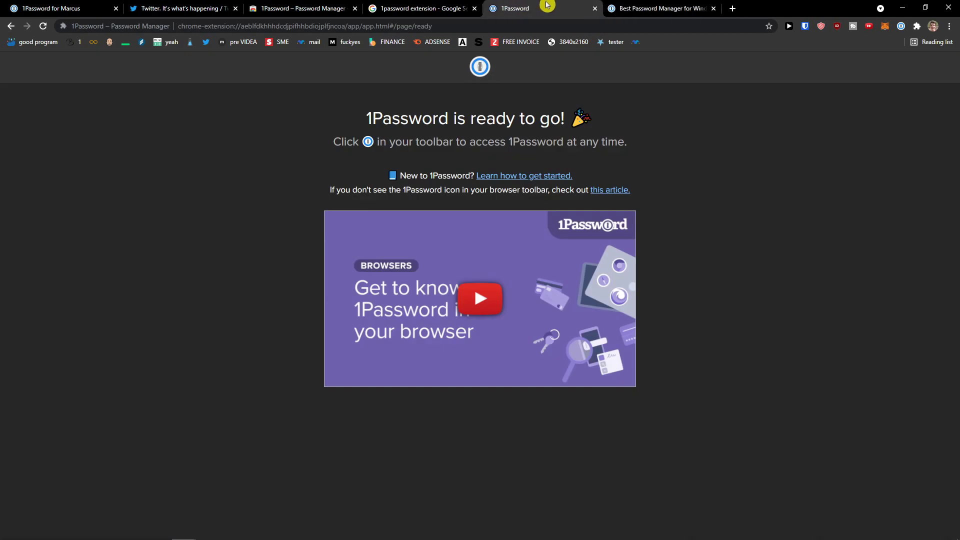
- Check the Twitter item in the 1Password extension, then go back to the Twitter tab
left_click(902, 29)
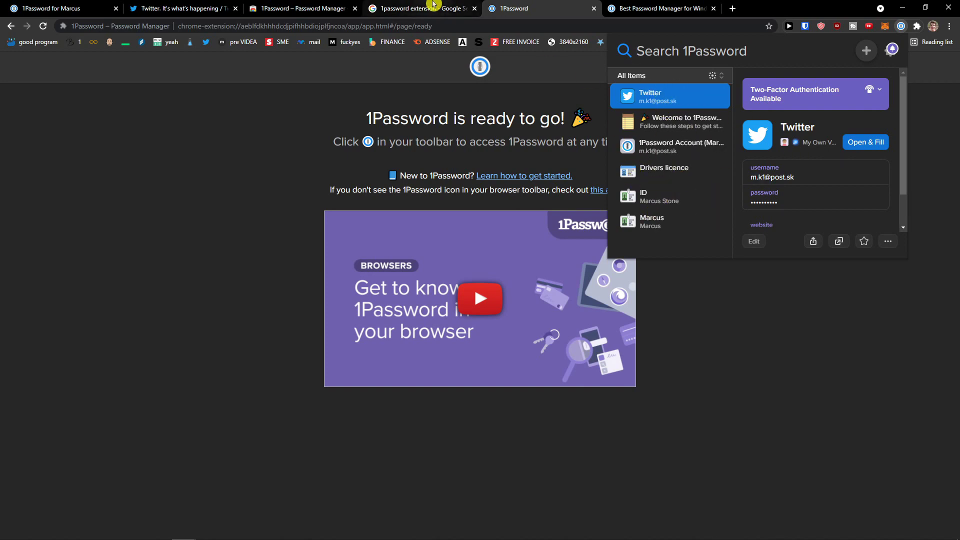
left_click(439, 6)
left_click(189, 5)
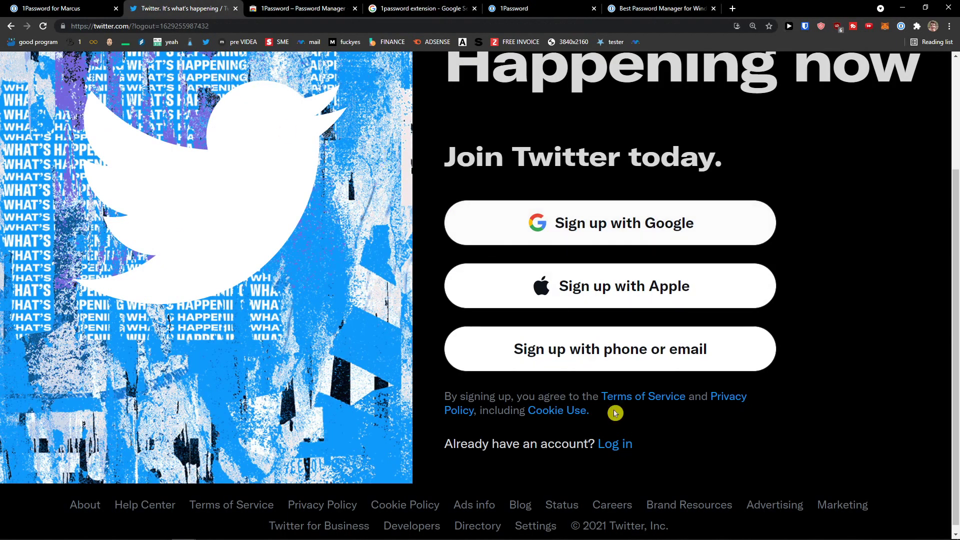
- Open Twitter's username login form and fill it from the saved Twitter item
left_click(614, 444)
left_click(593, 385)
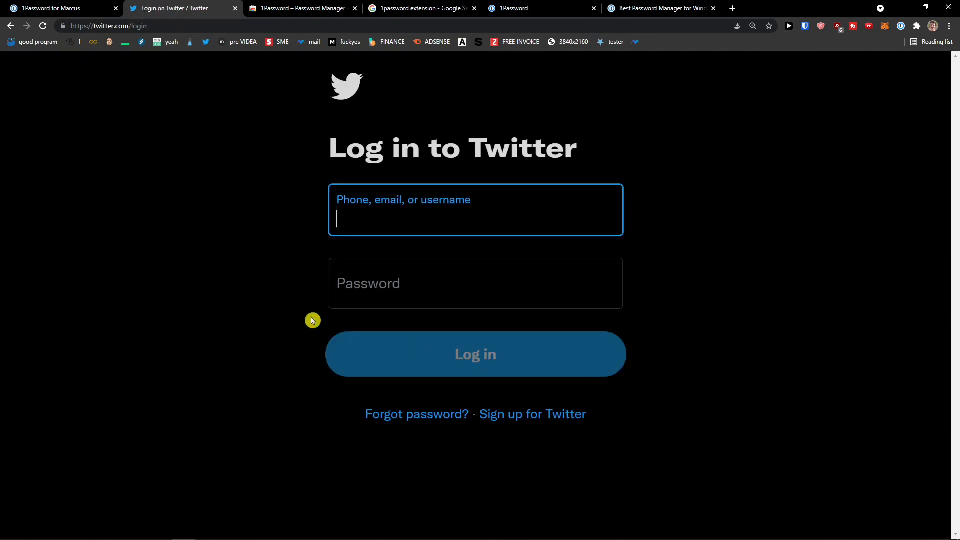
left_click_drag(901, 27, 793, 26)
left_click(789, 26)
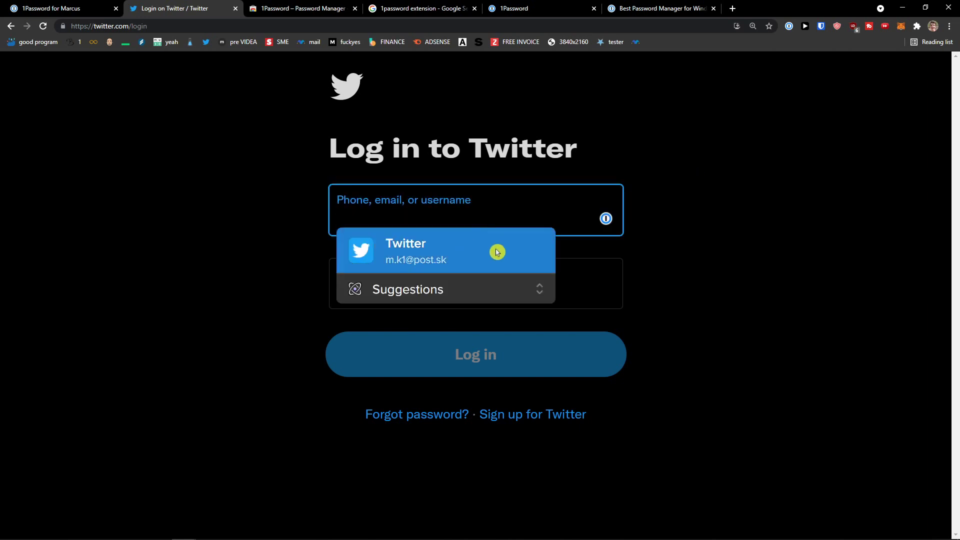
left_click(521, 247)
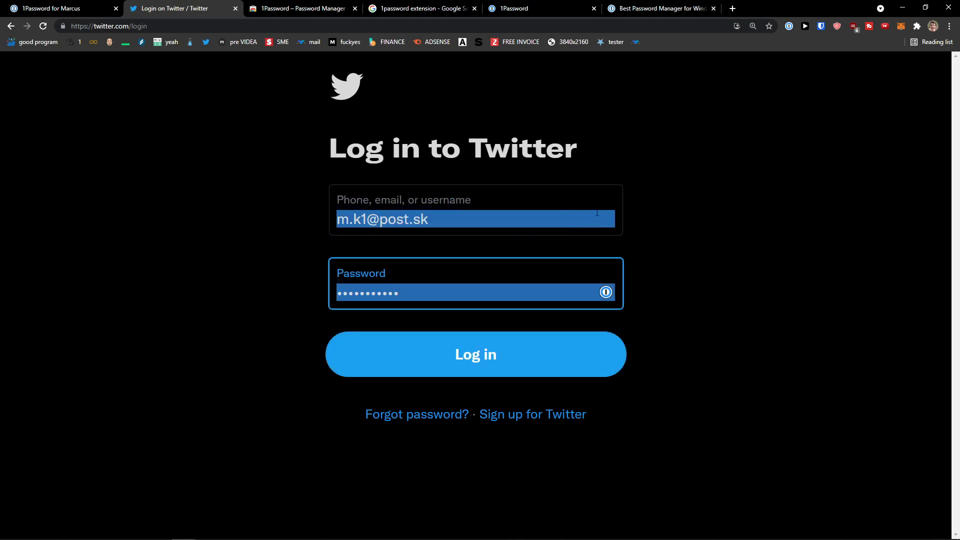
- Clear the filled username and password from the Twitter login form
left_click(582, 220)
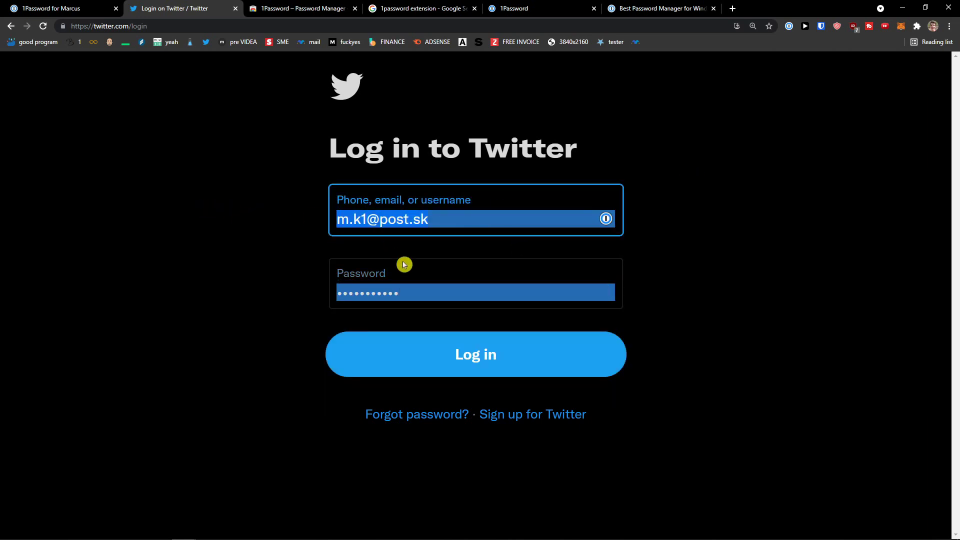
key("ctrl+a")
key("BackSpace")
key("BackSpace")
left_click(230, 269)
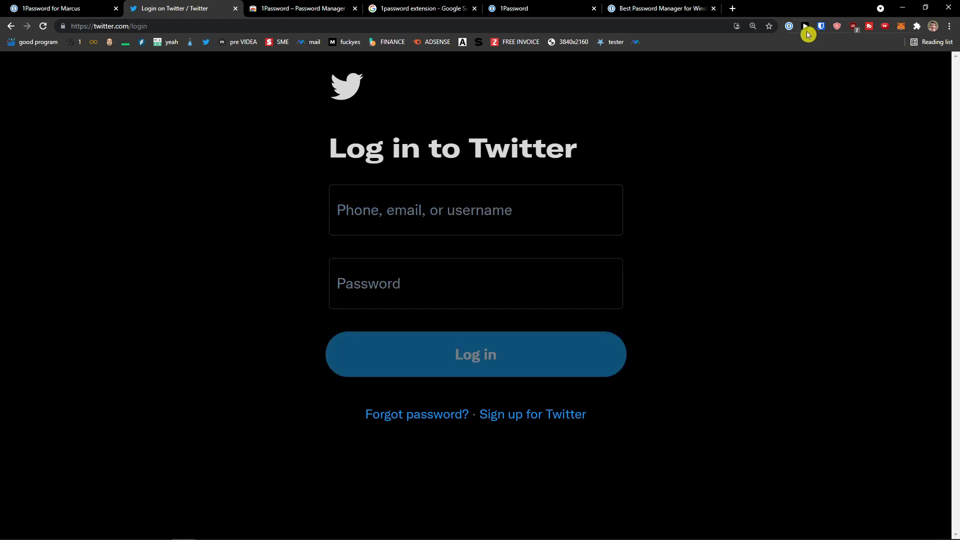
- Autofill the Twitter login from the extension and view 1Password's inline fill suggestions
left_click(790, 28)
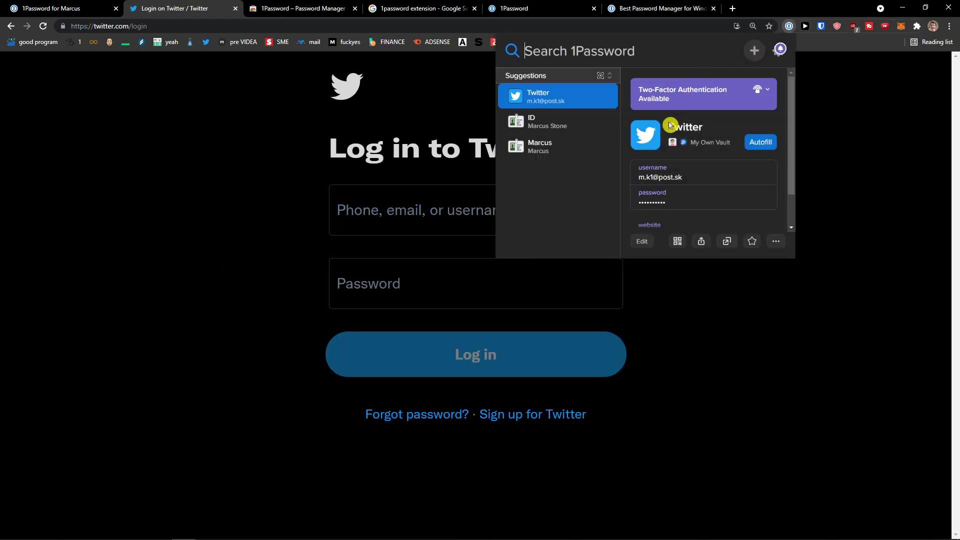
scroll(743, 185, "down", 2)
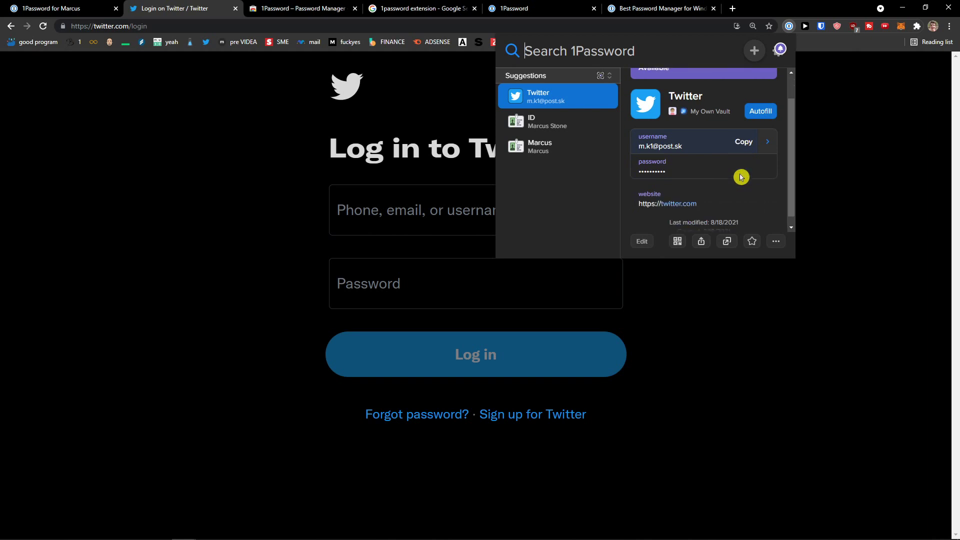
left_click(760, 103)
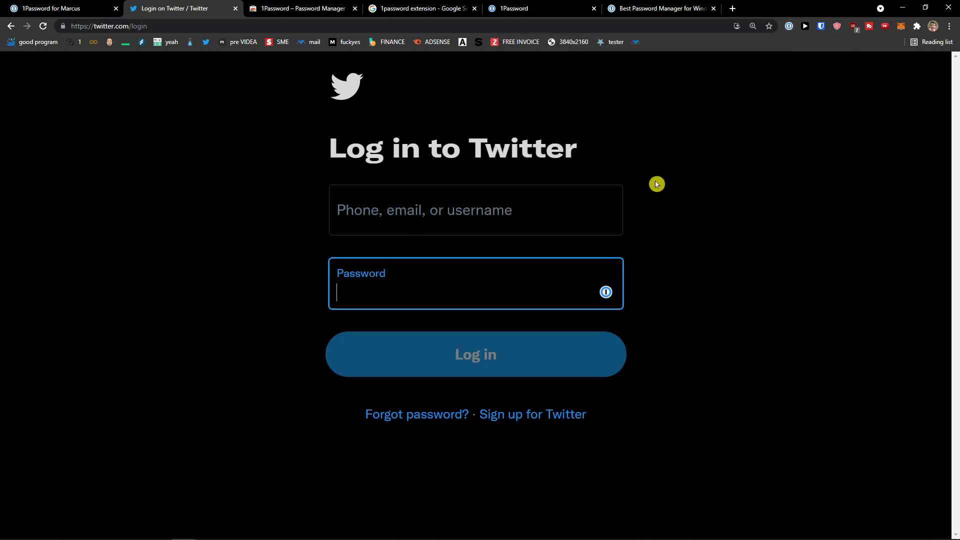
left_click(585, 210)
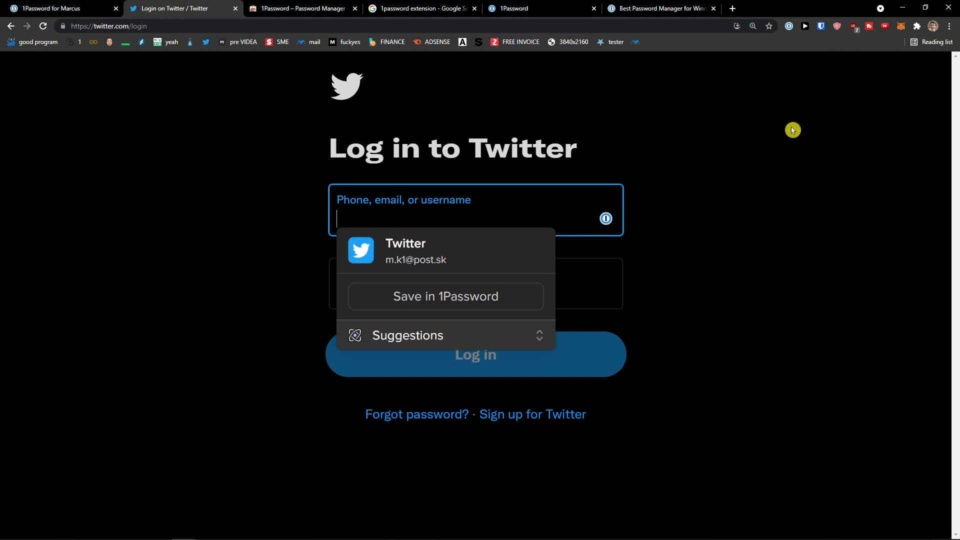
left_click(543, 341)
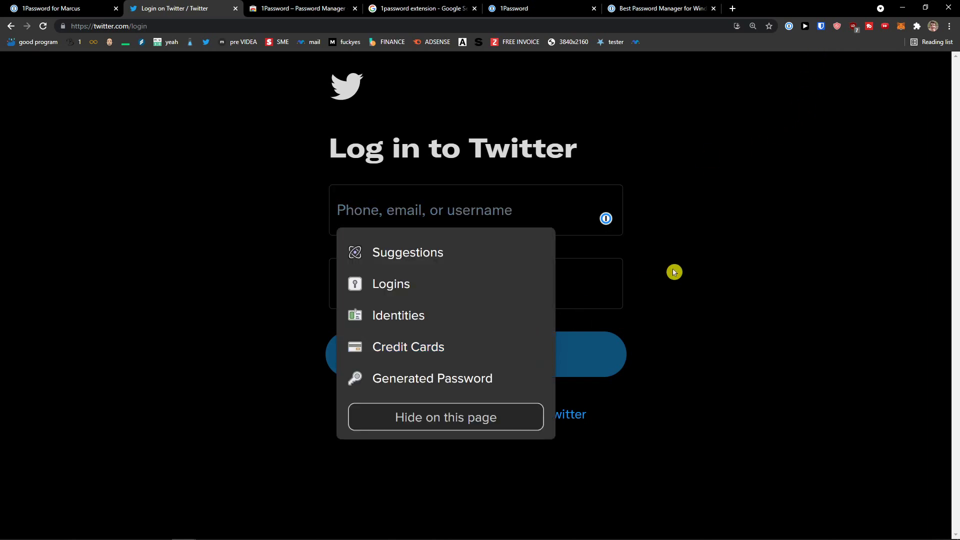
left_click(688, 261)
- Review the saved Twitter login and its actions in the extension, then return to the vault
left_click(788, 26)
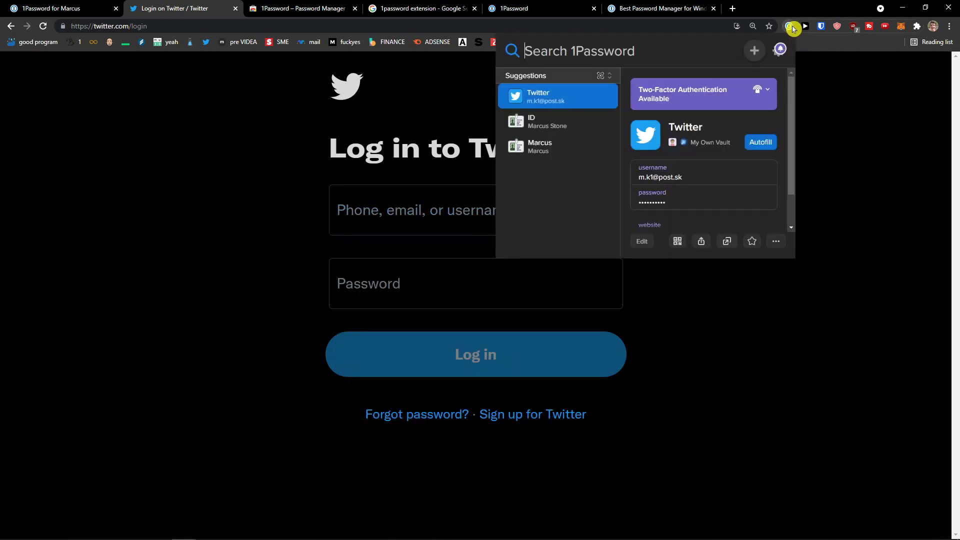
scroll(707, 152, "down", 1)
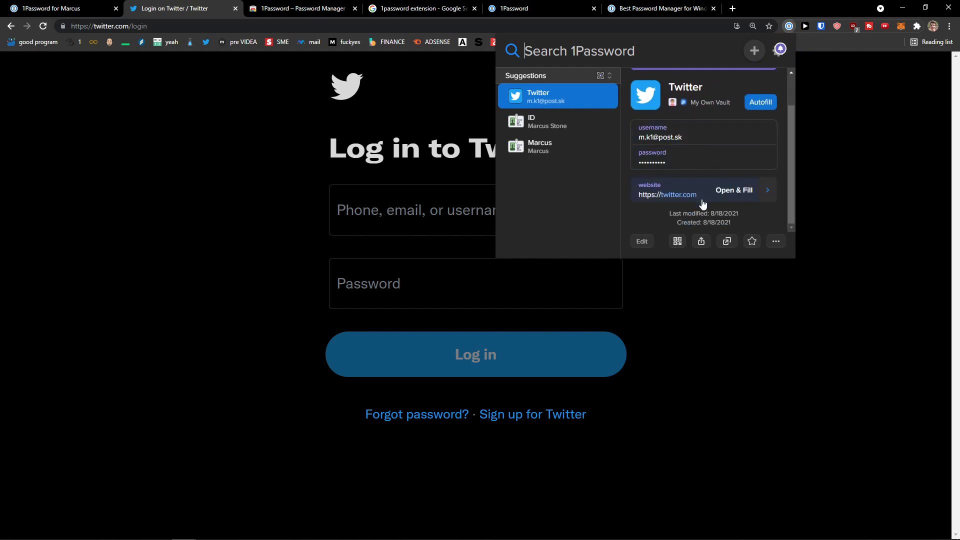
scroll(696, 210, "up", 1)
scroll(696, 212, "down", 1)
left_click(775, 241)
left_click(747, 206)
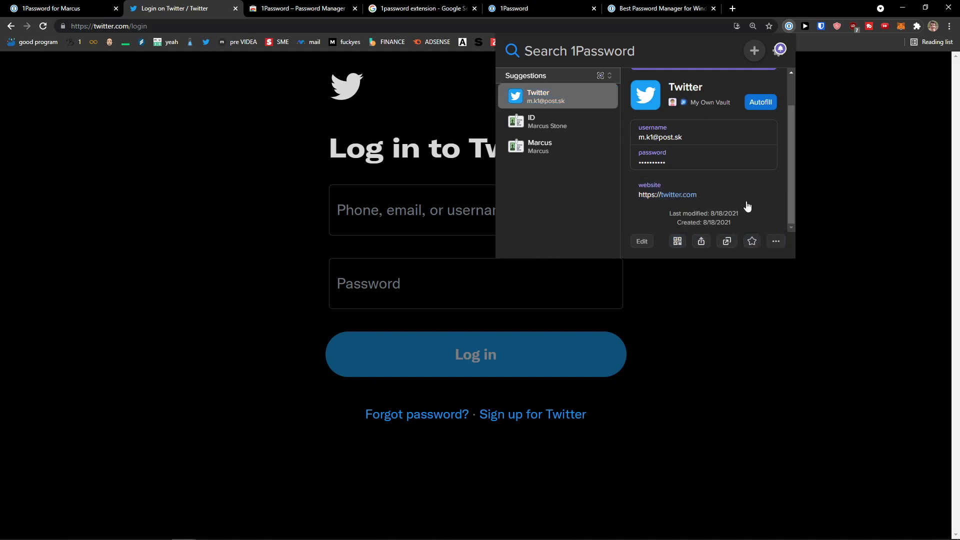
scroll(747, 206, "up", 1)
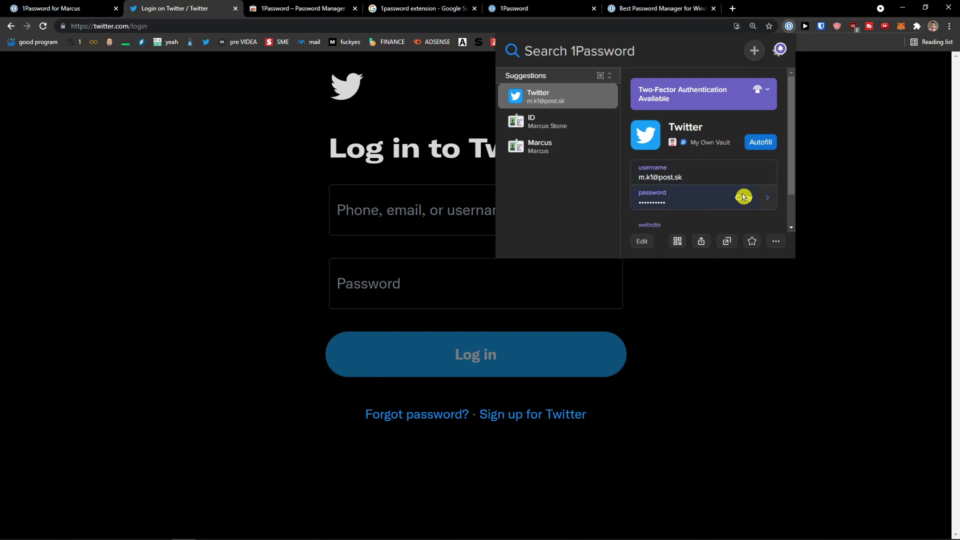
left_click(465, 210)
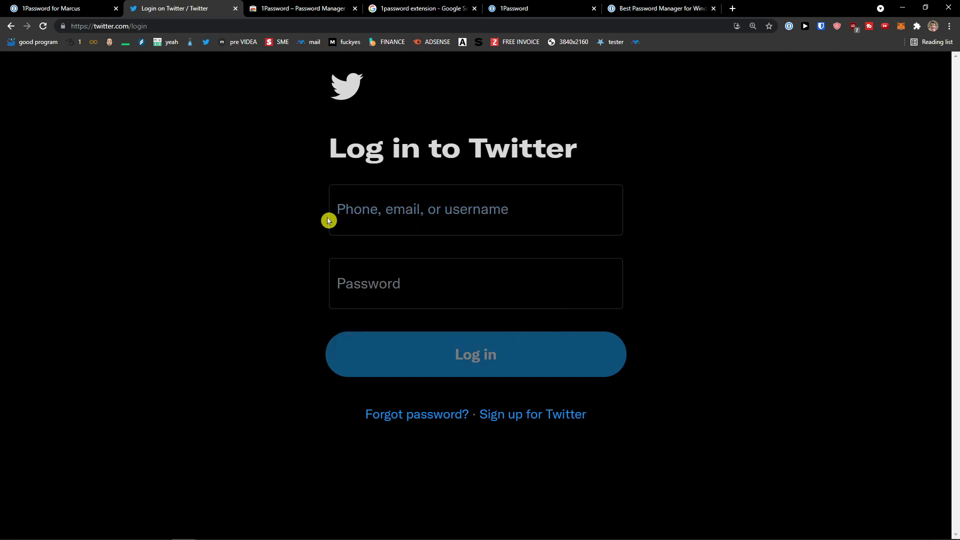
left_click(96, 4)
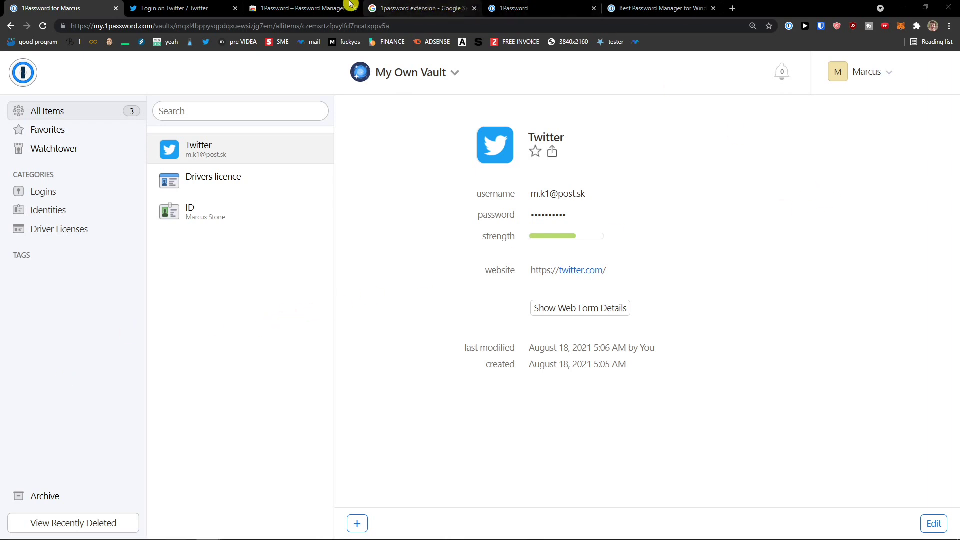
- Download the 1Password 7 for Windows installer from the Windows downloads page
left_click(634, 6)
scroll(610, 75, "up", 1)
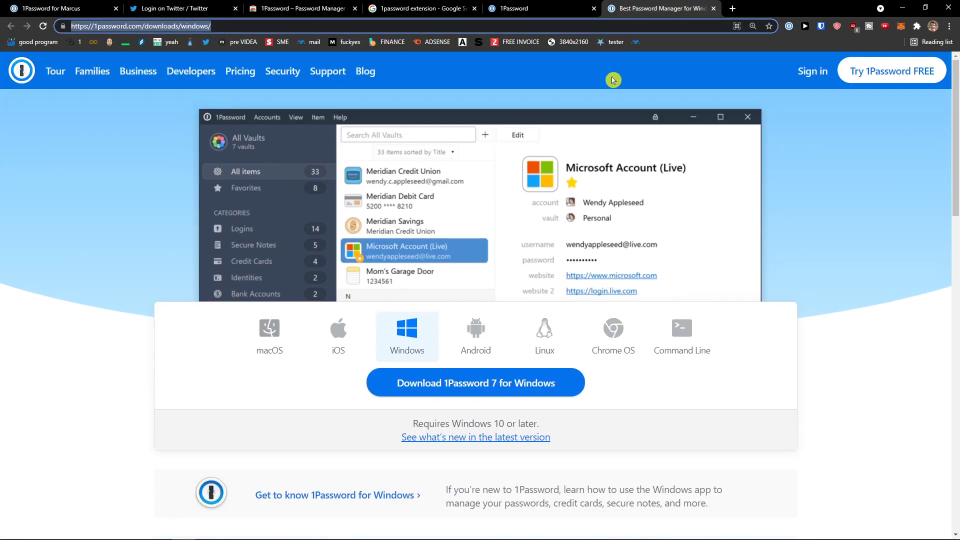
scroll(383, 170, "down", 1)
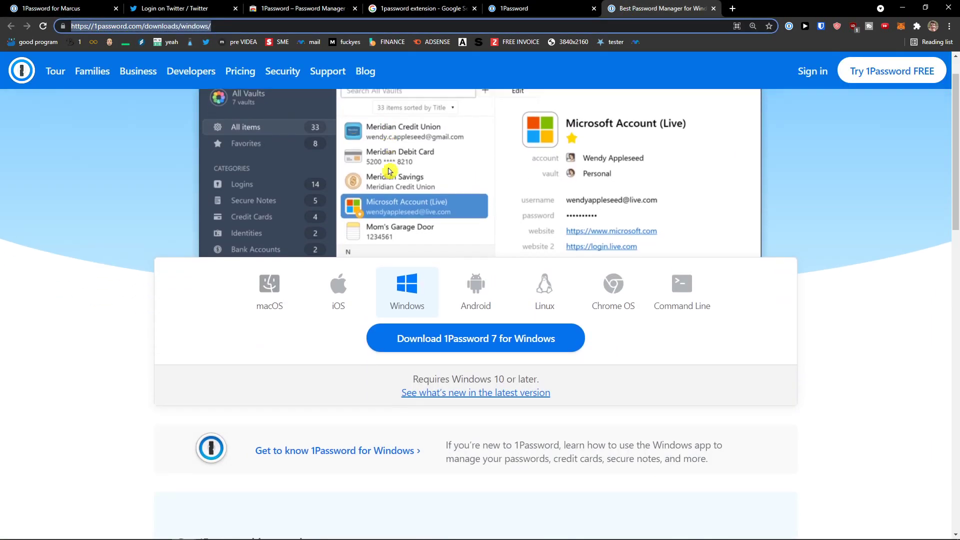
left_click(440, 336)
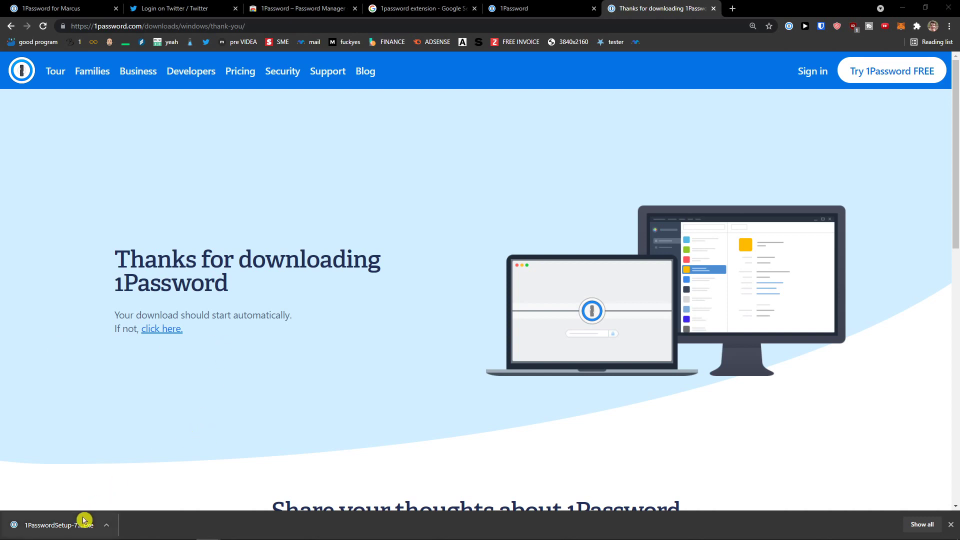
- Run the downloaded installer to install 1Password, then exit the desktop app
left_click(84, 520)
left_click(513, 284)
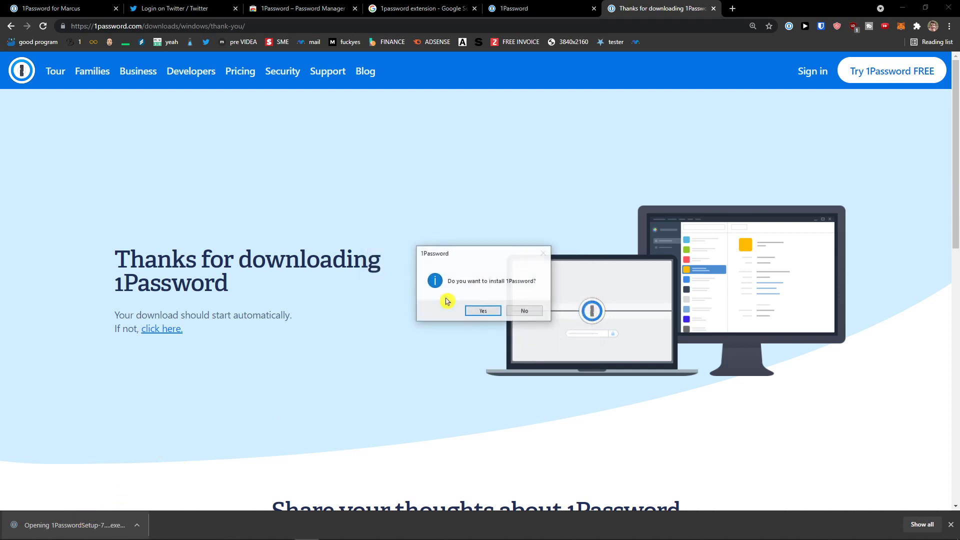
left_click(479, 313)
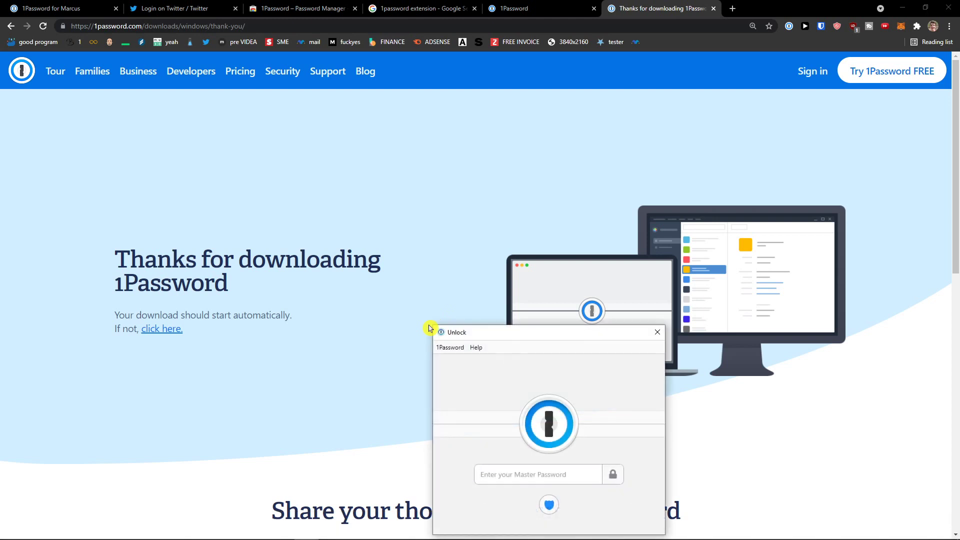
left_click_drag(479, 334, 352, 188)
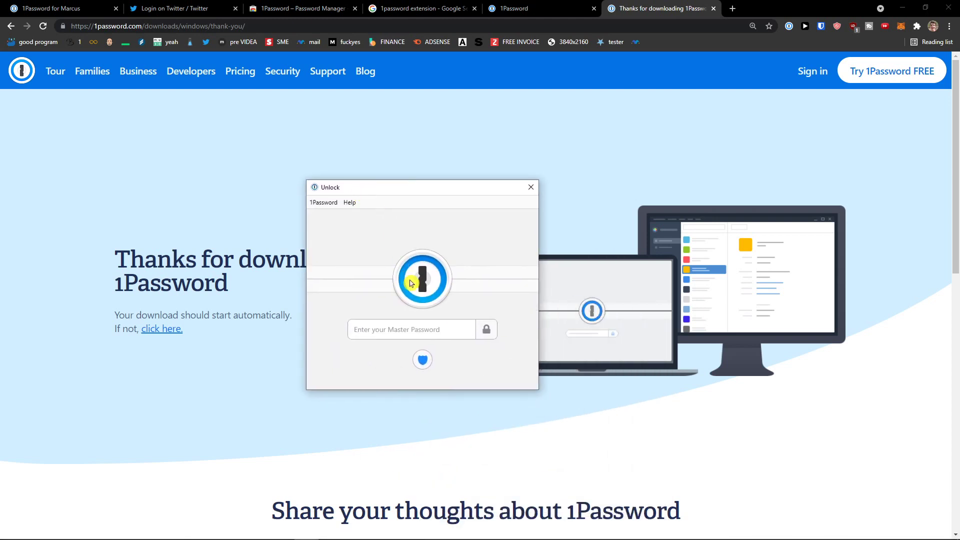
type("••")
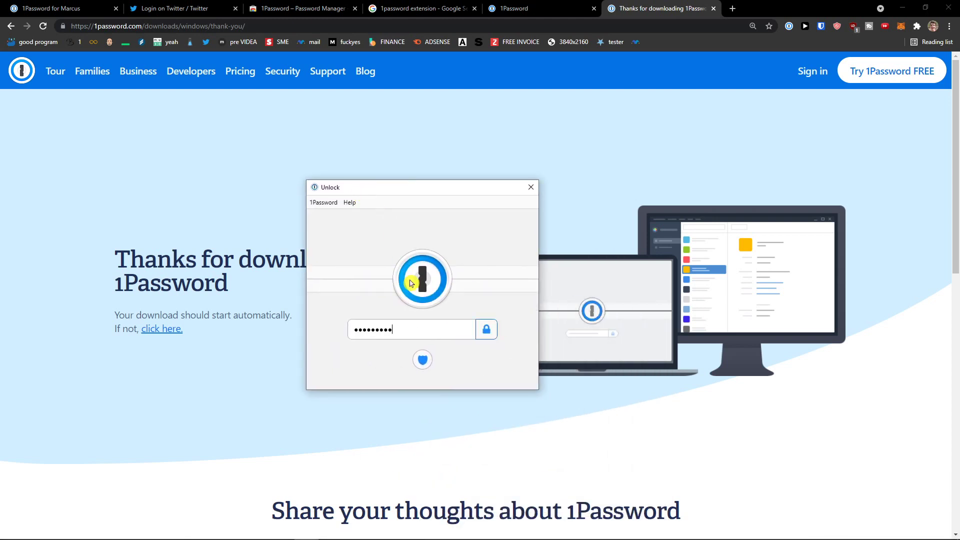
left_click(325, 203)
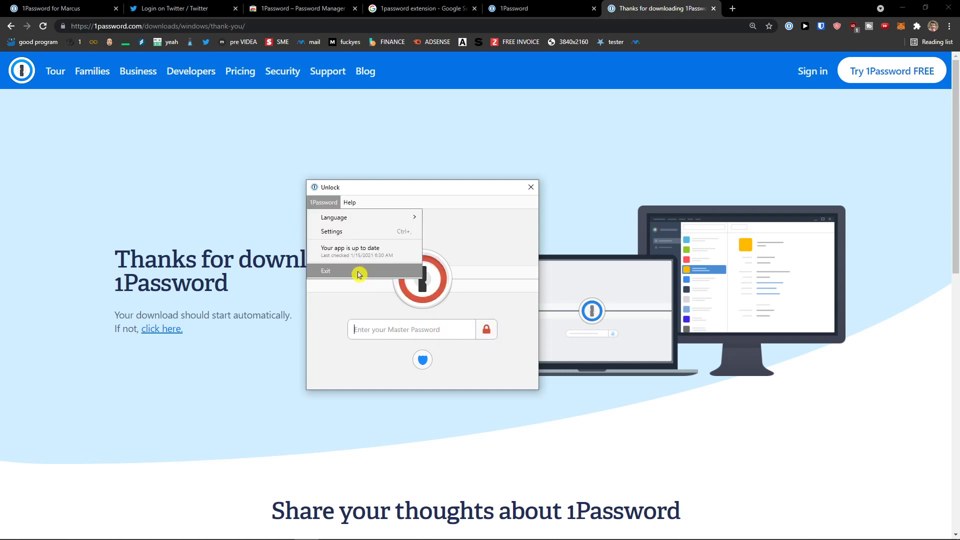
left_click(423, 336)
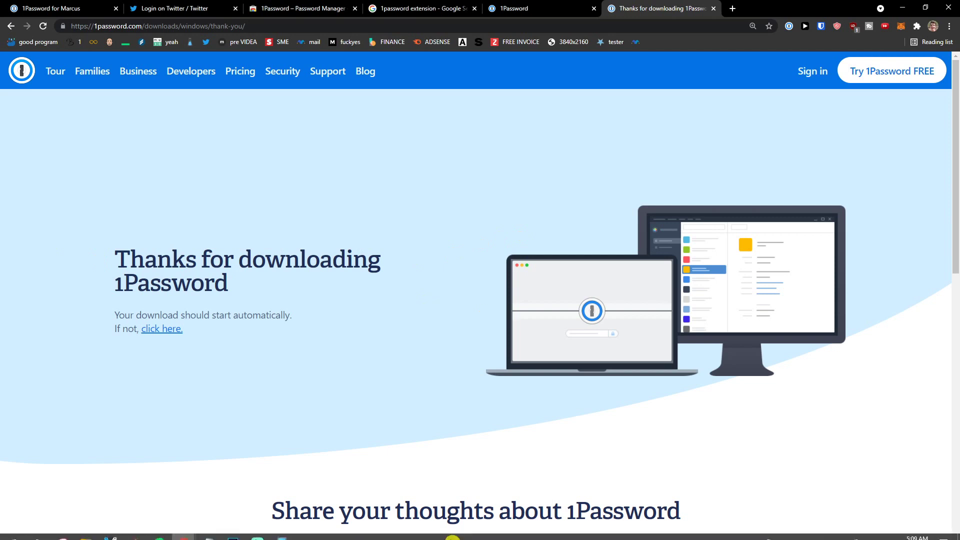
- Relaunch 1Password and confirm in Settings > Updates that version 7.7.810 is current
key("super")
type("1pass")
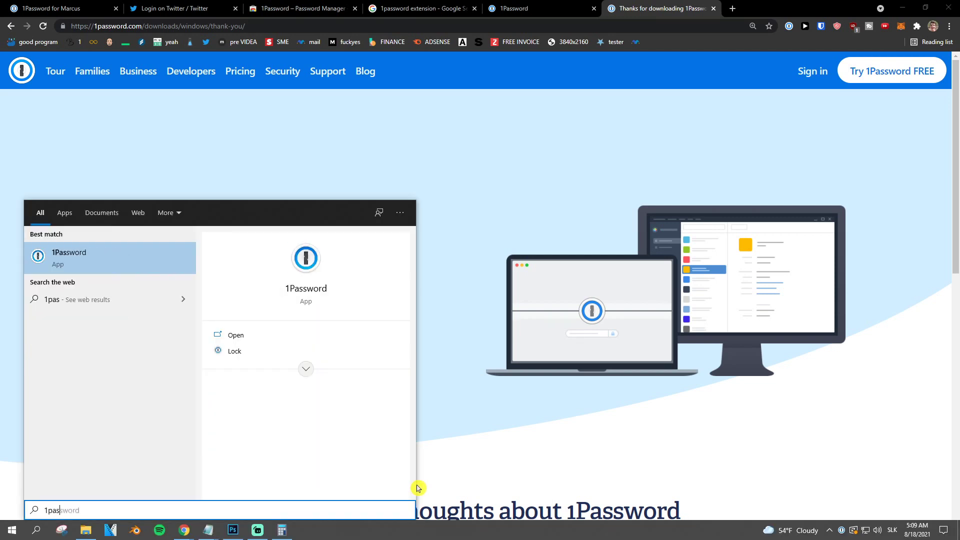
key("Return")
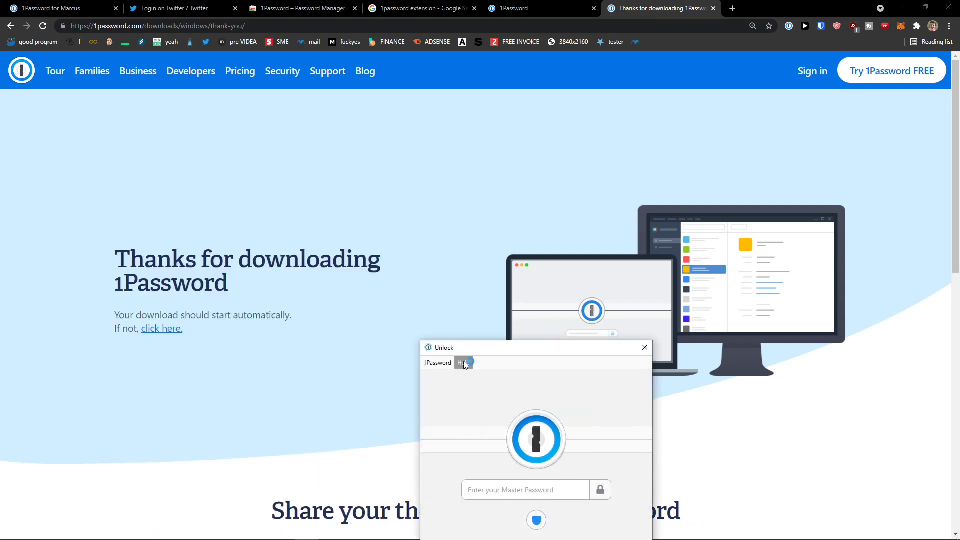
mouse_move(438, 363)
left_click(458, 394)
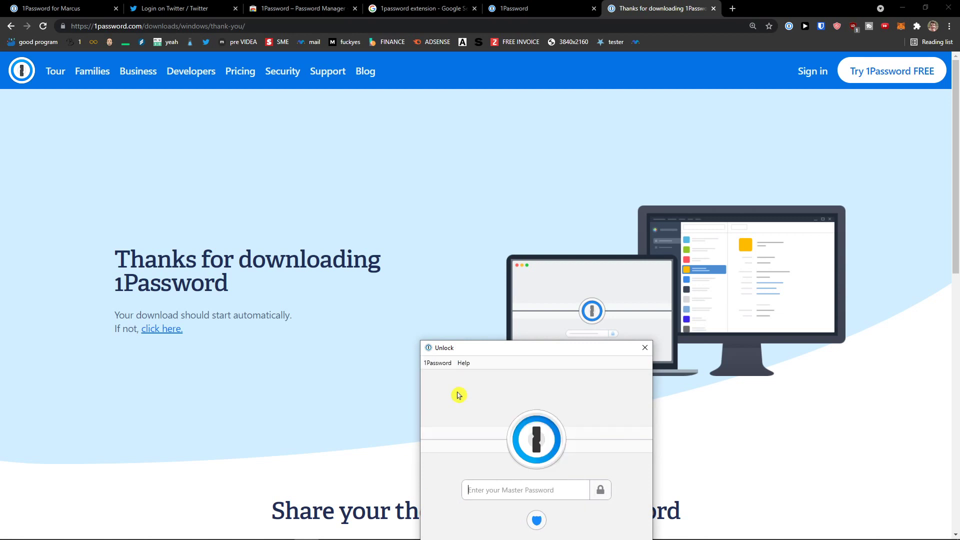
left_click(353, 251)
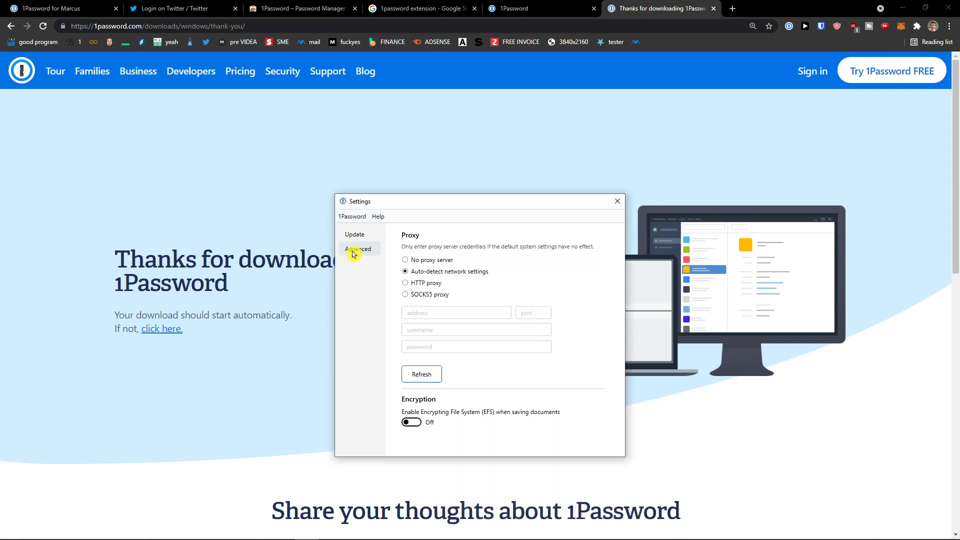
left_click(354, 235)
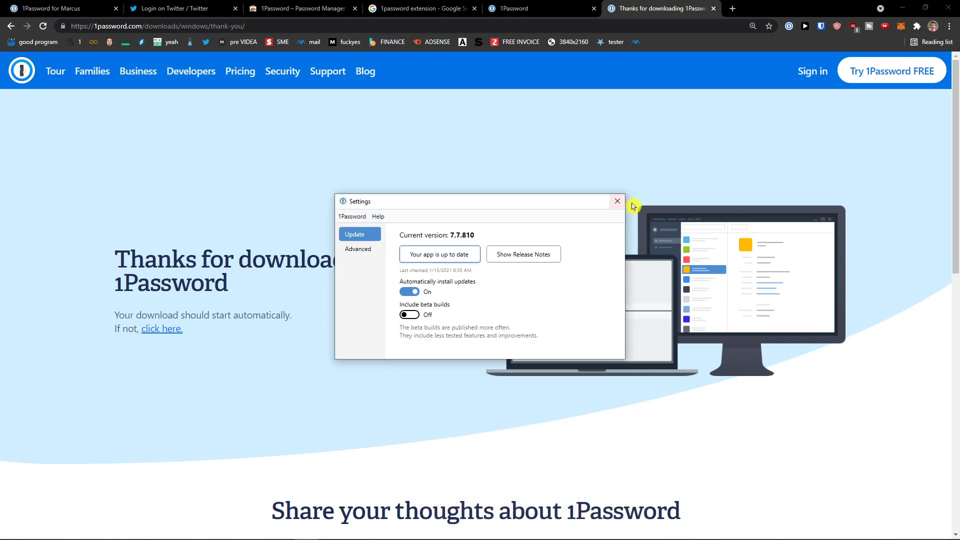
left_click(619, 202)
key("super")
- Find 1Password 7.7.810 in Add or remove programs by searching '1pass' and uninstall it
type("nigh")
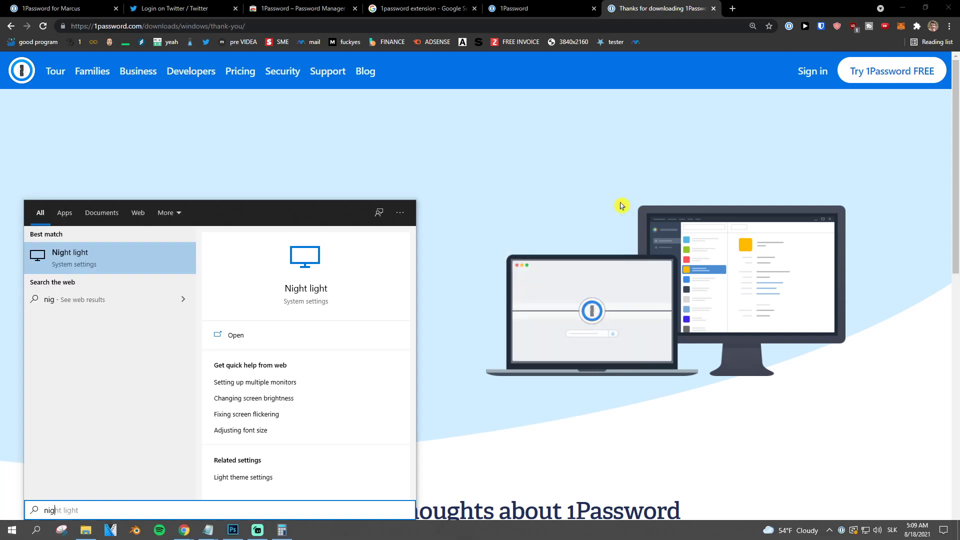
key("BackSpace")
key("BackSpace")
key("BackSpace")
key("BackSpace")
type("progra")
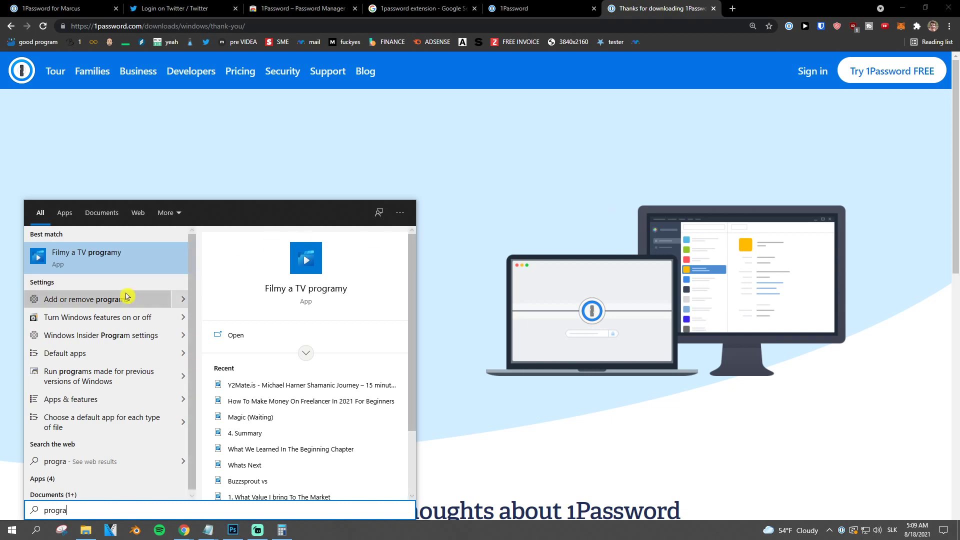
left_click(122, 299)
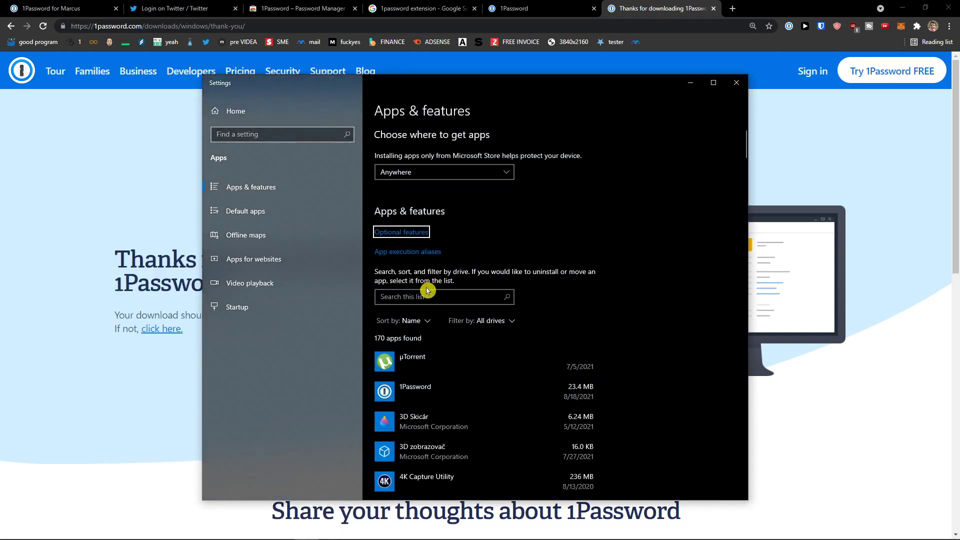
left_click(425, 295)
type("1pass")
left_click(488, 369)
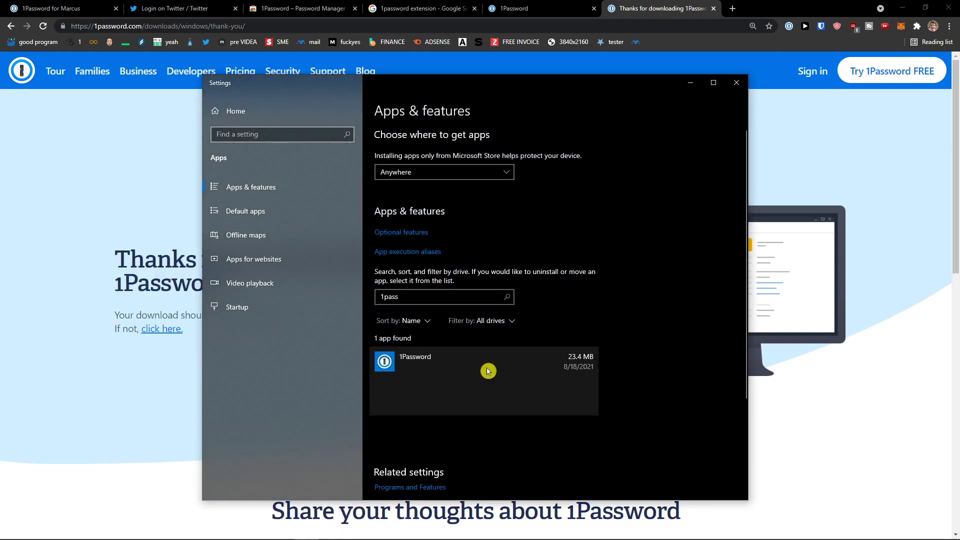
left_click(570, 403)
left_click(618, 381)
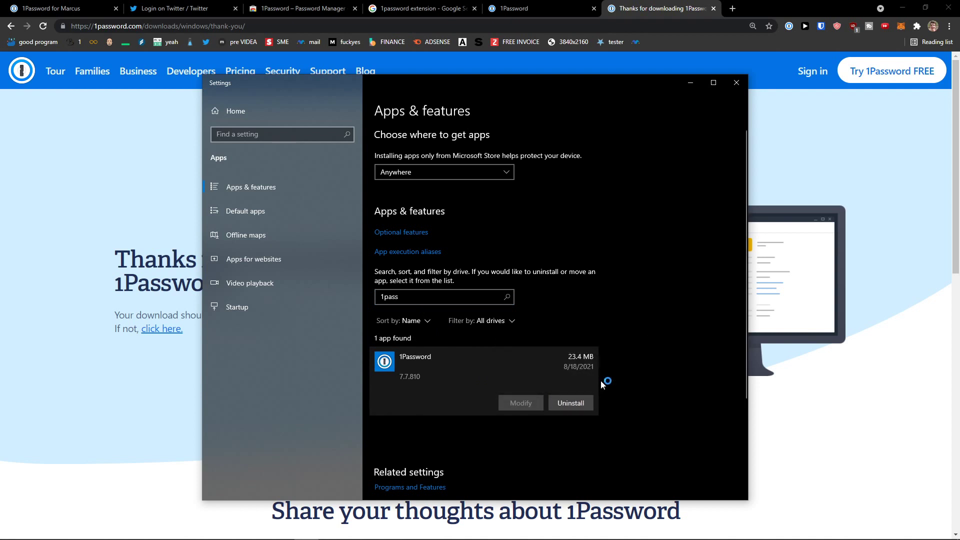
key("alt+F4")
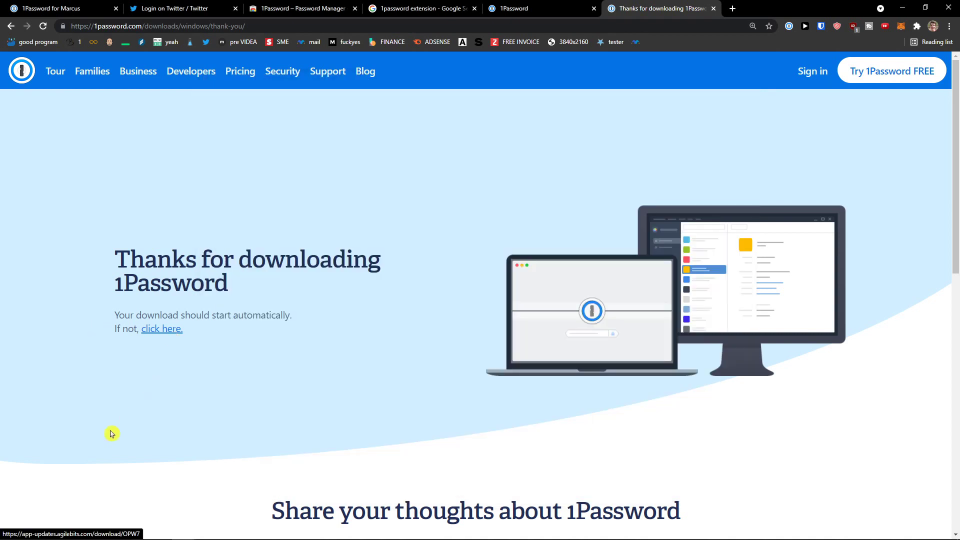
- Download the 1Password installer again and run it to reinstall the desktop app
scroll(173, 384, "down", 1)
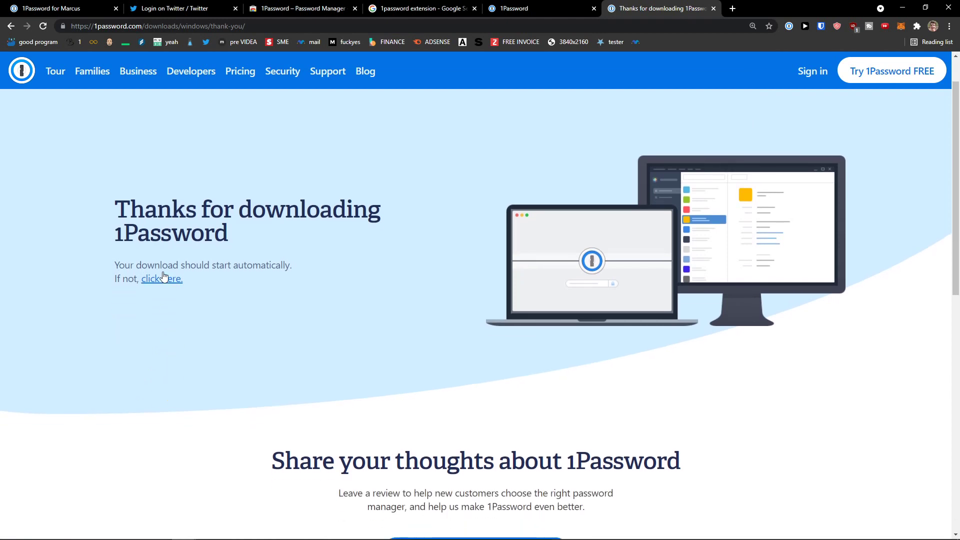
left_click(163, 278)
left_click(81, 523)
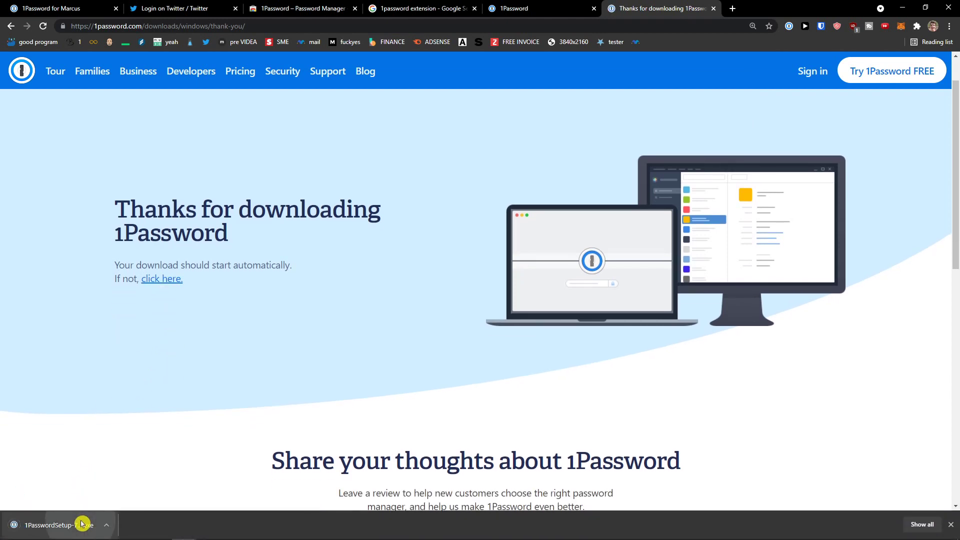
left_click(510, 282)
left_click(472, 309)
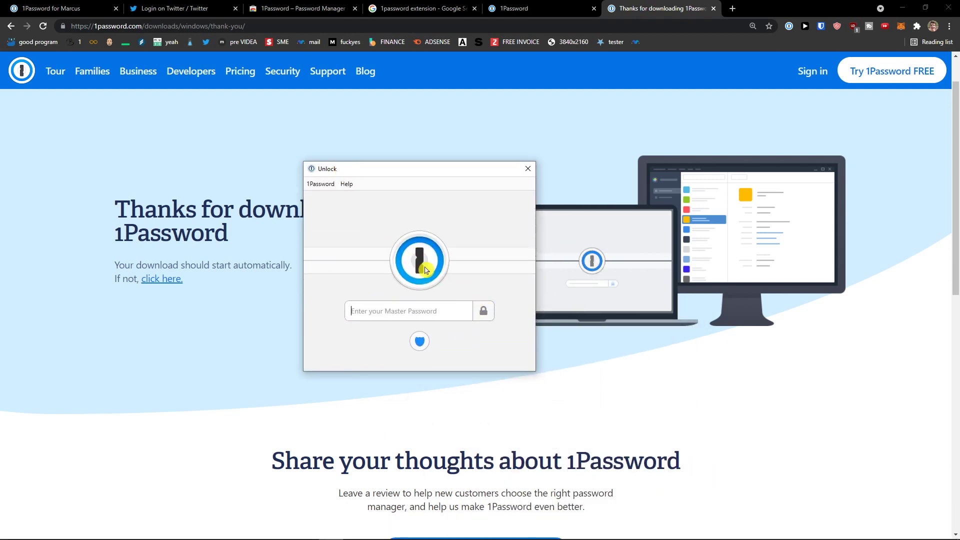
- Unlock the desktop app with the master password, retrying after the rejected attempt
type("••")
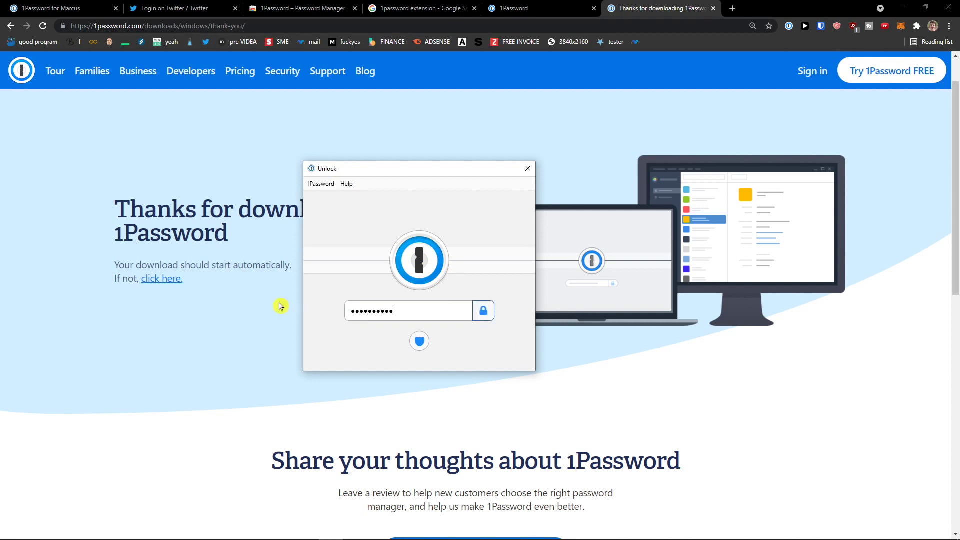
type("••••••••")
key("Return")
type("•")
key("Return")
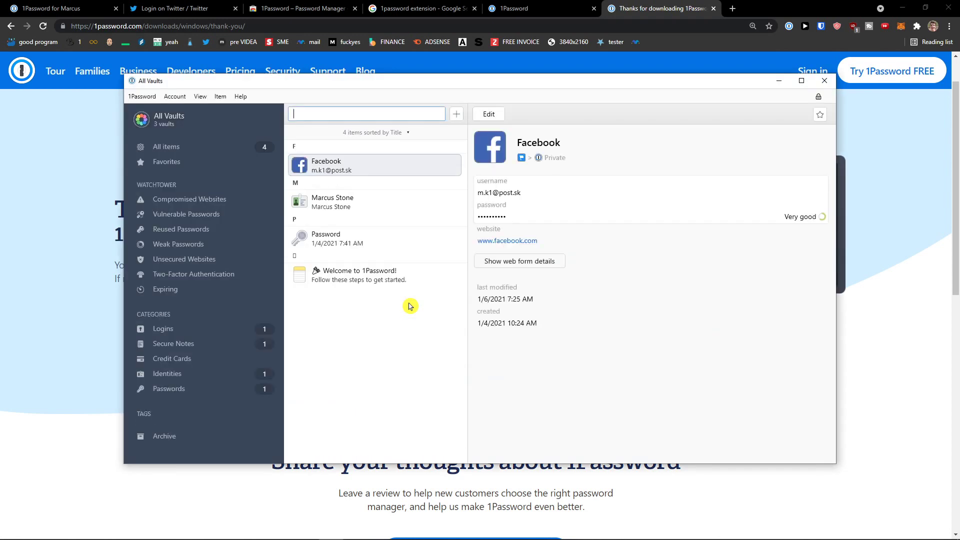
left_click(335, 209)
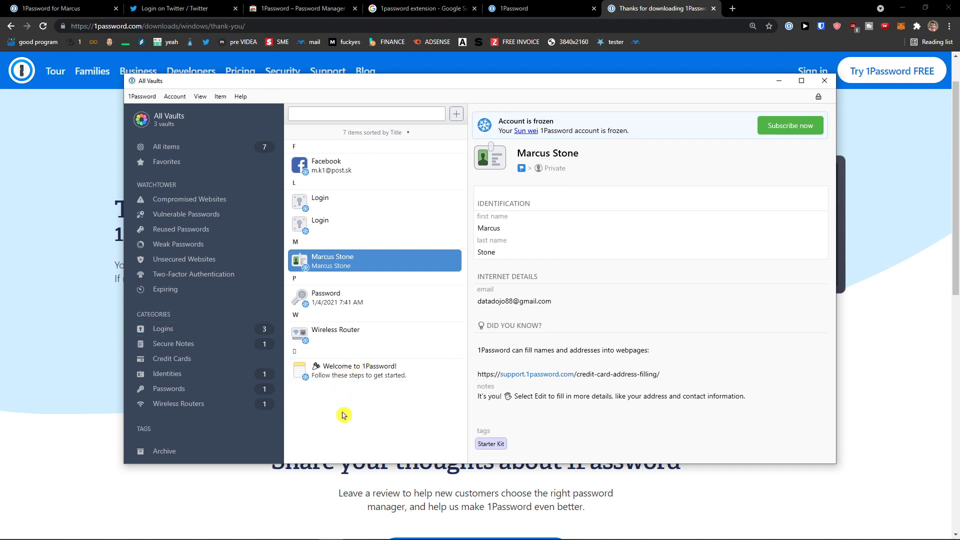
left_click(188, 333)
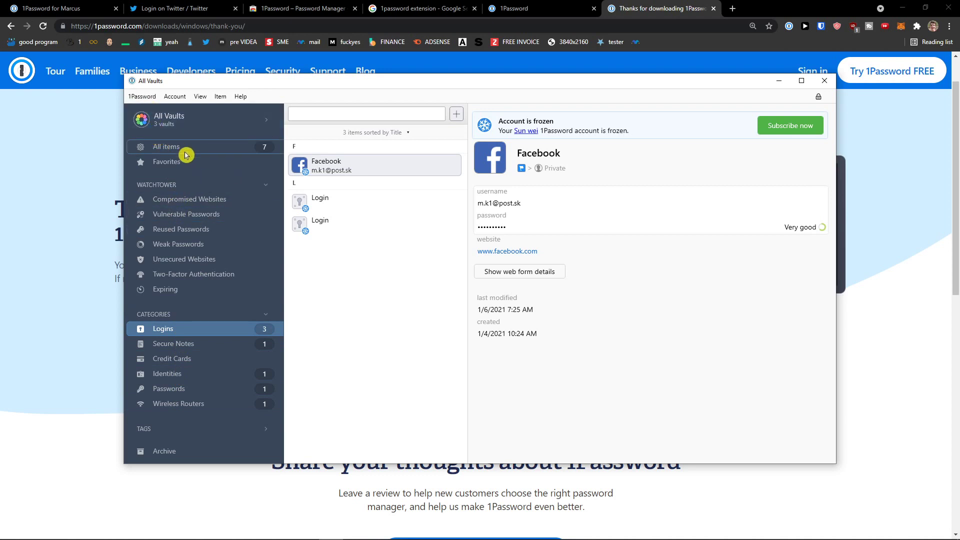
left_click(144, 98)
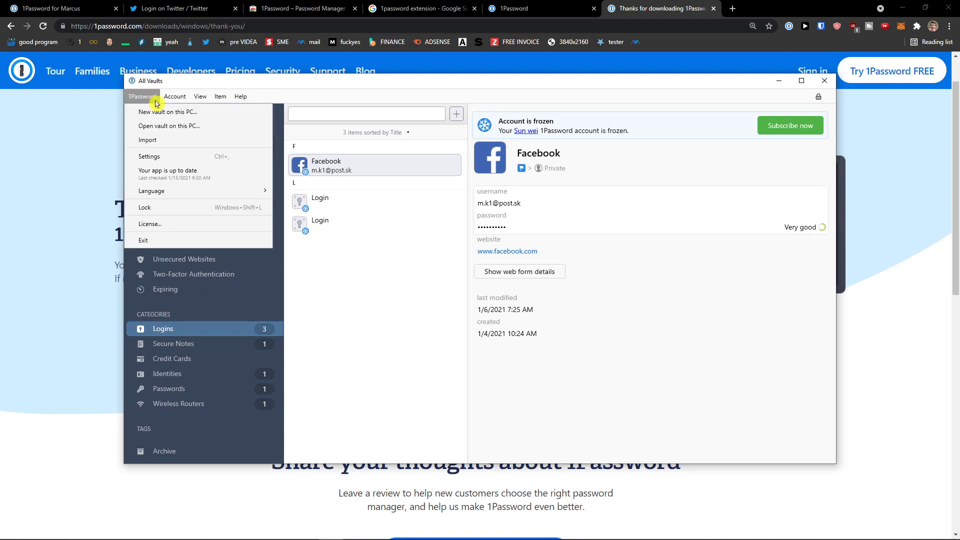
left_click(156, 103)
left_click_drag(182, 80, 207, 80)
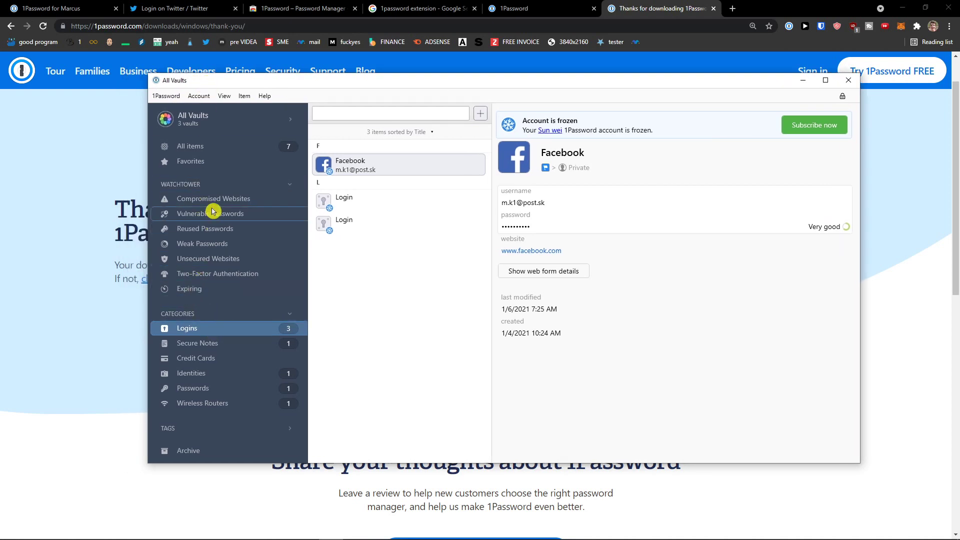
- Browse Secure Notes and All Items, then return the list to the three logins
left_click(175, 97)
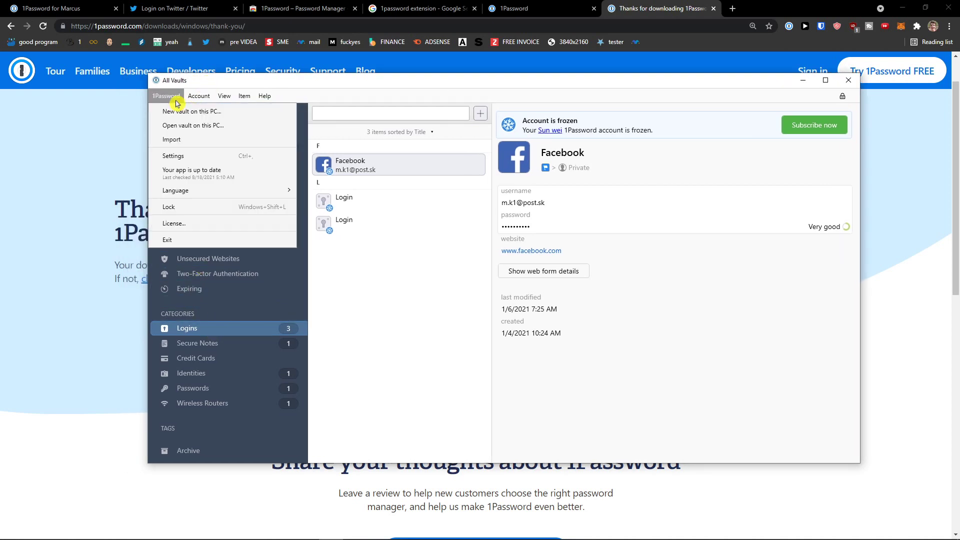
left_click(175, 98)
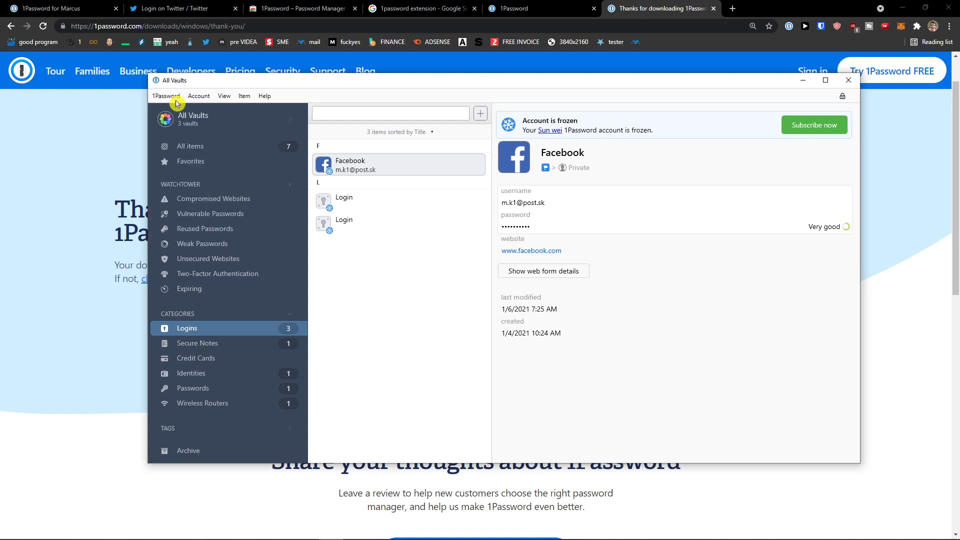
left_click(208, 342)
left_click(207, 330)
left_click(199, 145)
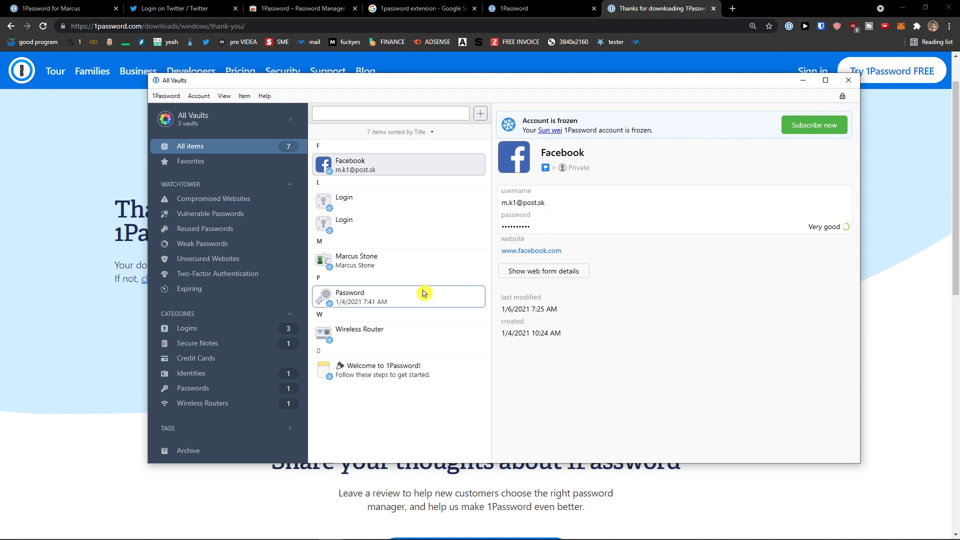
left_click(197, 328)
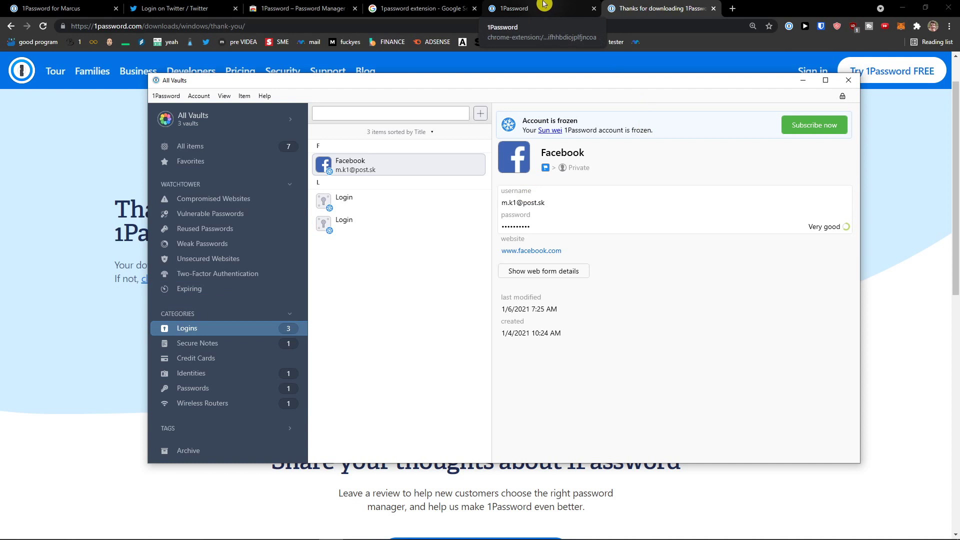
left_click(543, 4)
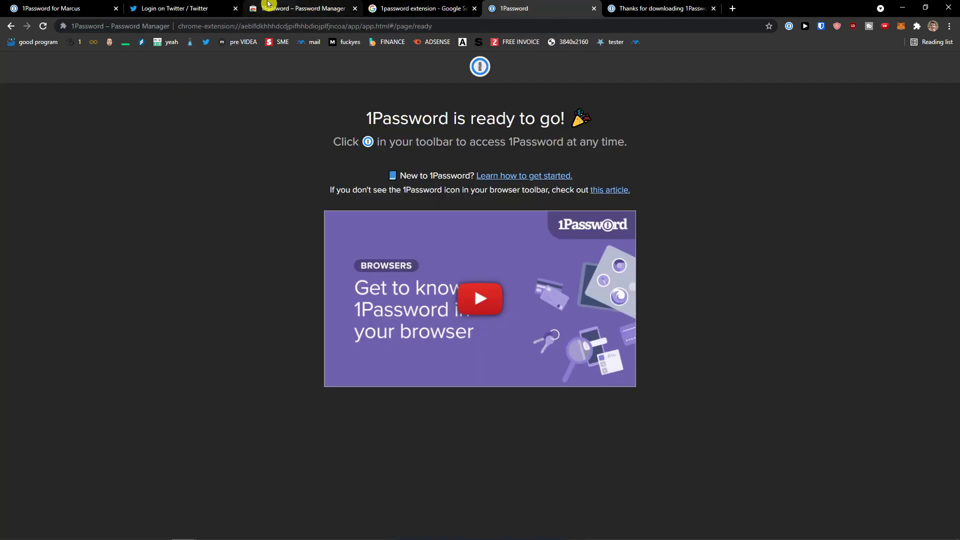
- Create a new Wireless Router item in the My Own Vault web app
left_click(619, 7)
left_click(533, 10)
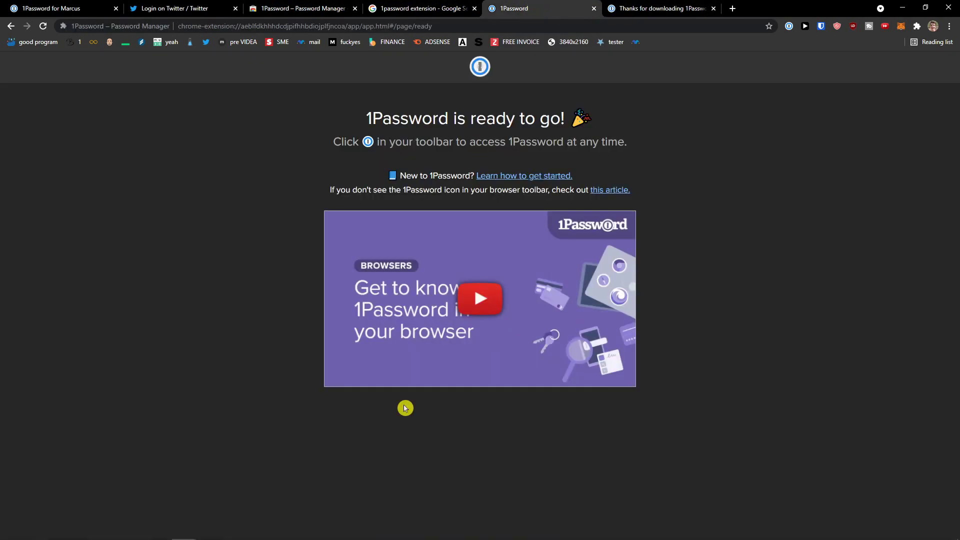
left_click(336, 533)
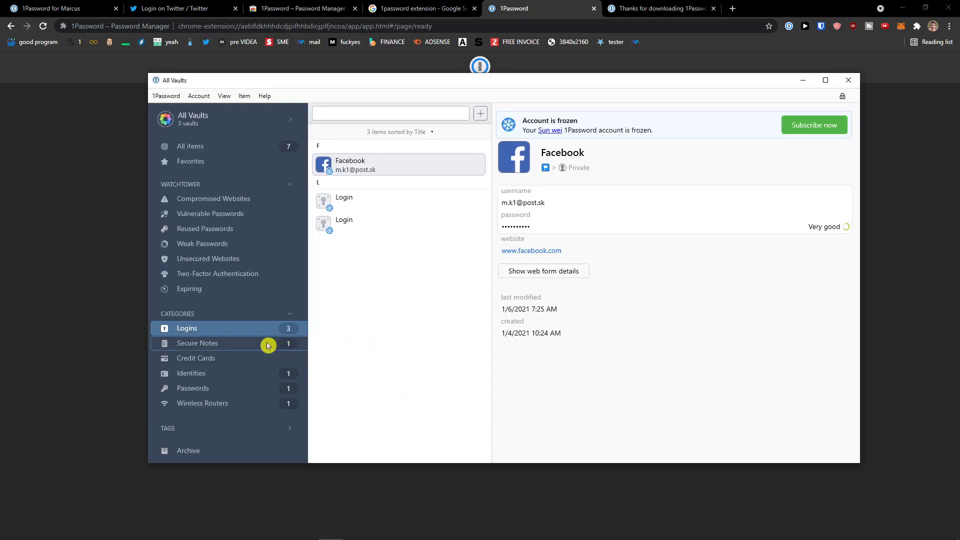
left_click(29, 9)
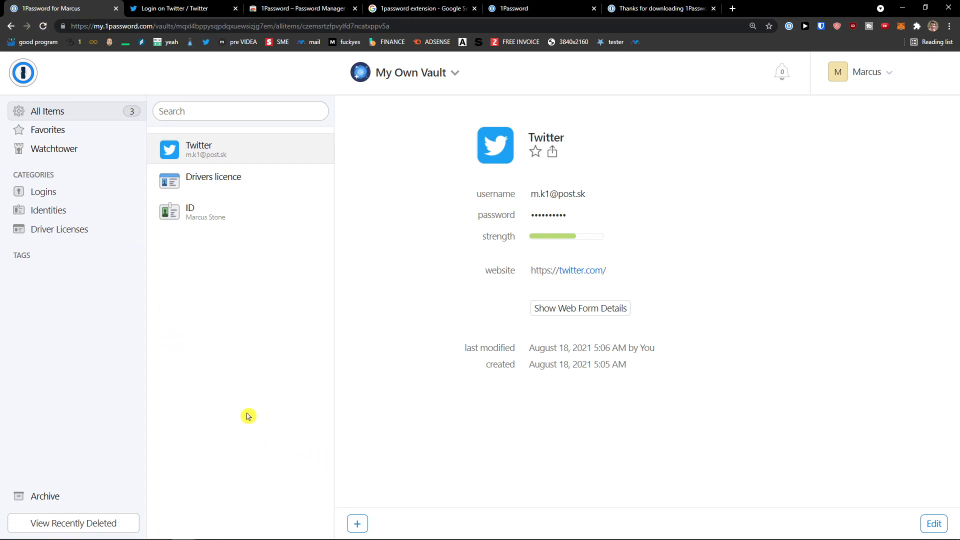
left_click(359, 525)
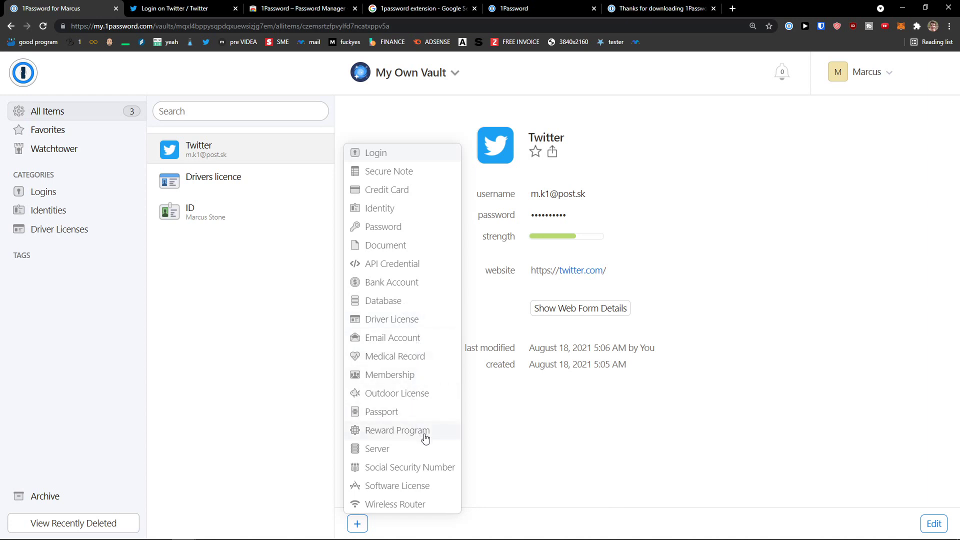
left_click(424, 505)
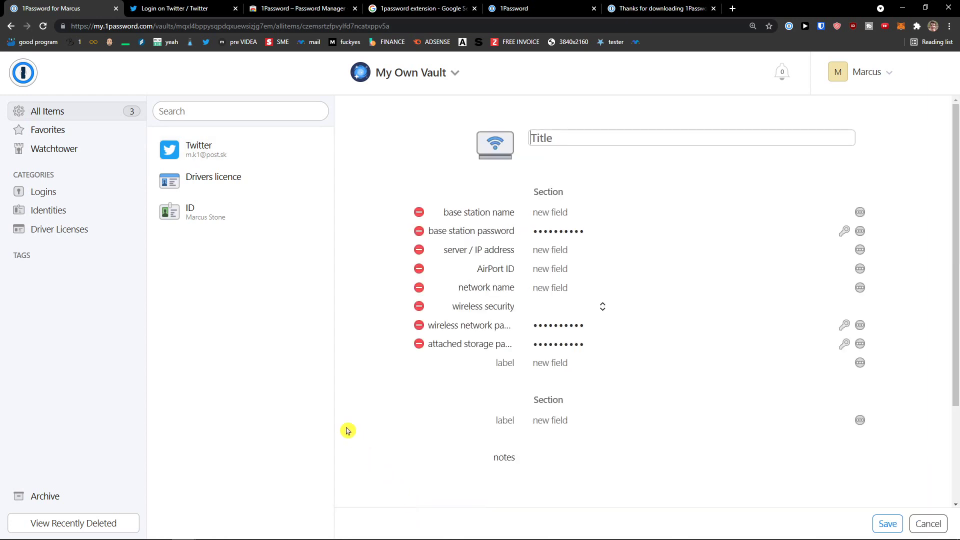
- Title the new wireless router item 'My Own Wifi' and save it in My Own Vault
right_click(345, 423)
left_click(562, 139)
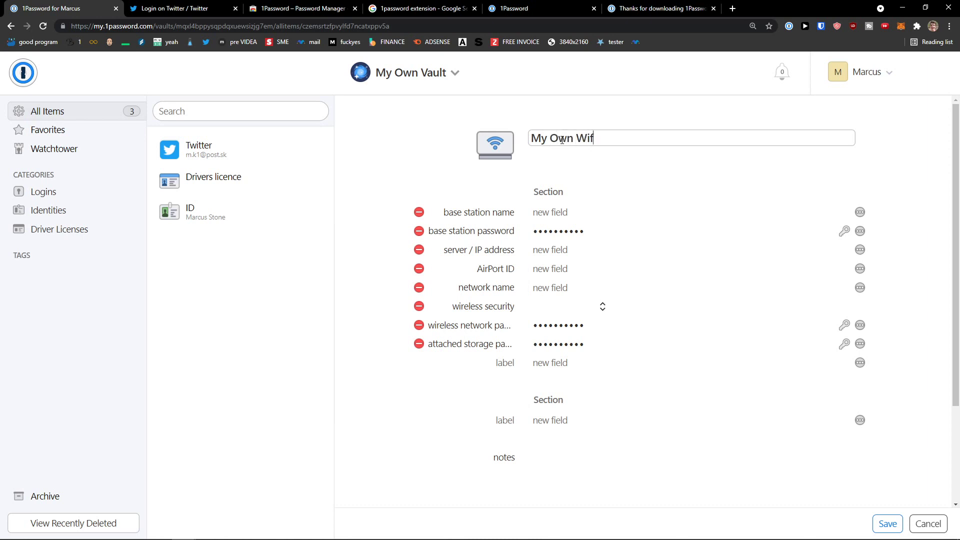
type("My Own Wifi")
left_click(552, 212)
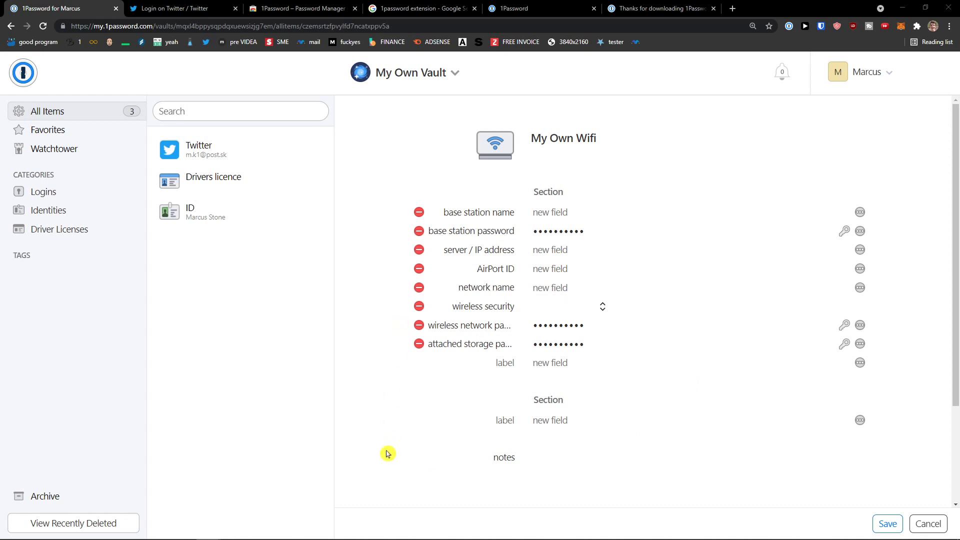
left_click(888, 523)
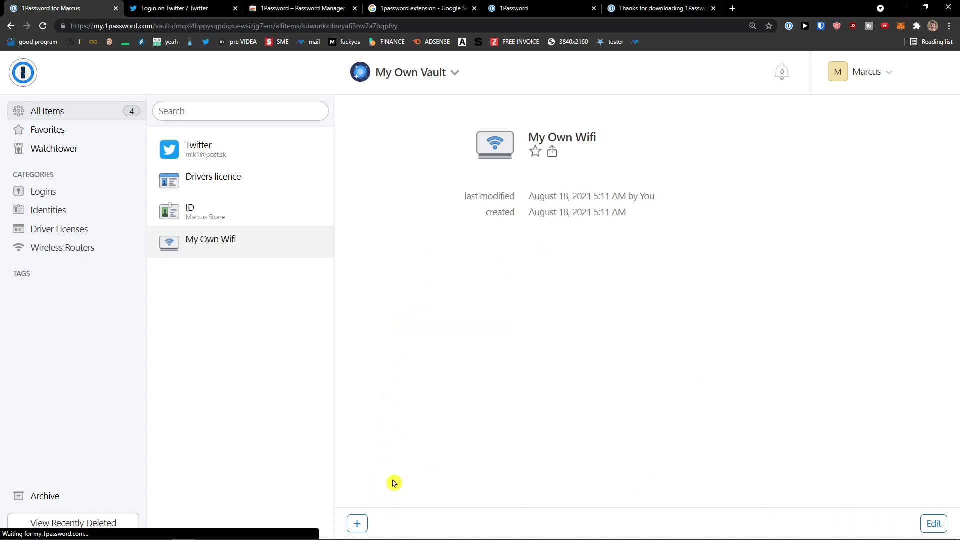
left_click(361, 522)
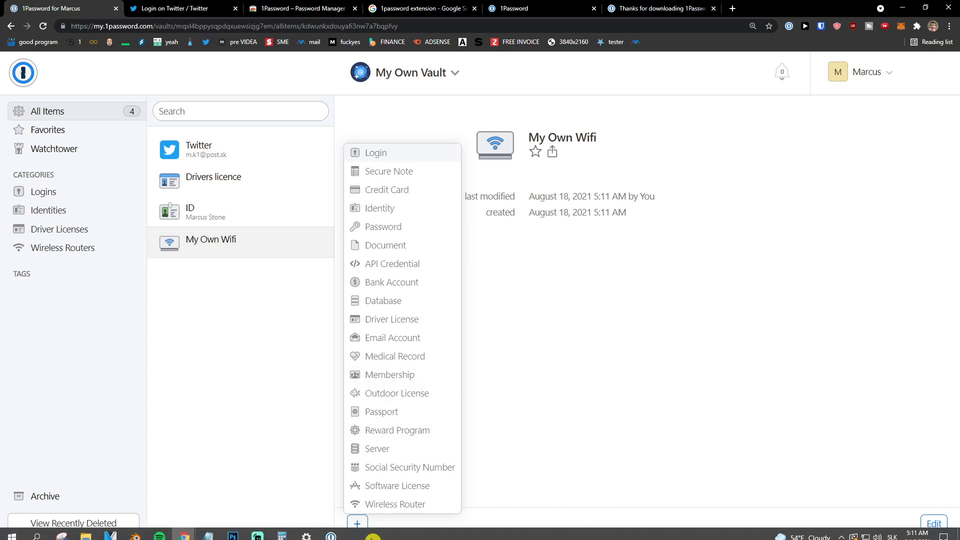
- Minimize the 1Password desktop app and open the Watchtower report in the web vault
left_click(333, 531)
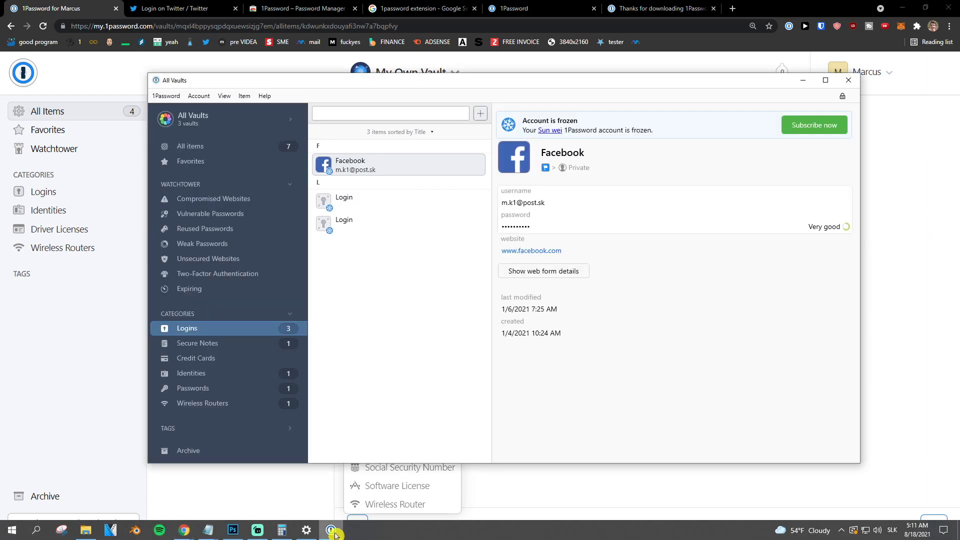
left_click(332, 530)
left_click(63, 149)
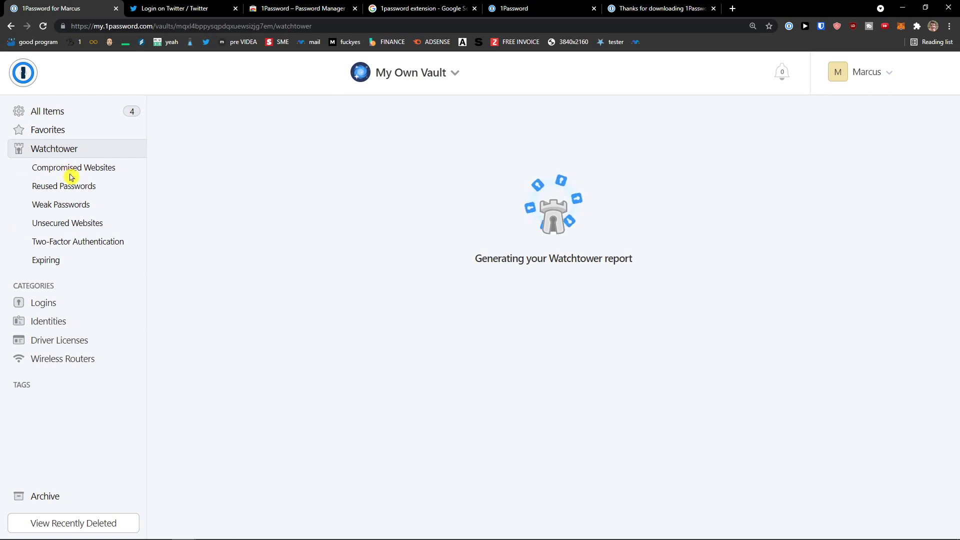
left_click(70, 176)
left_click(85, 152)
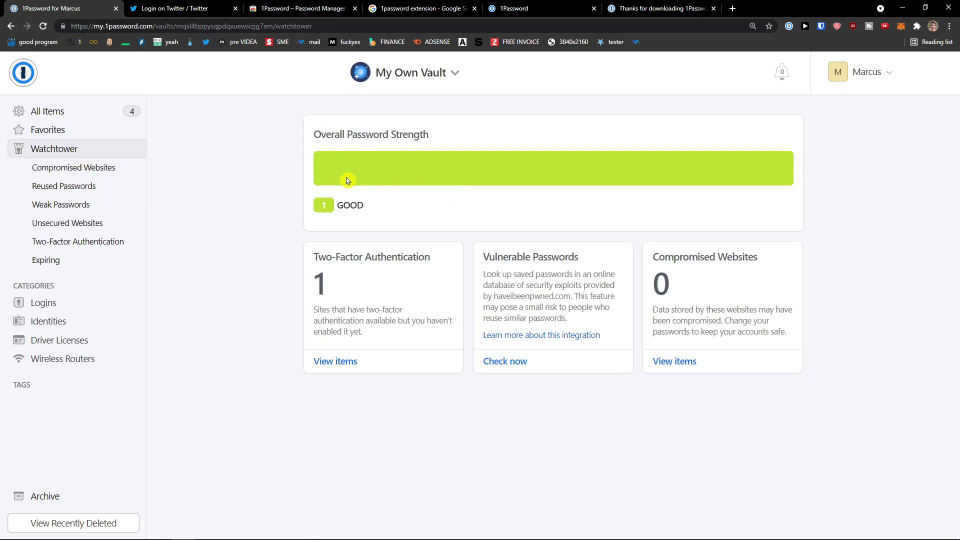
- Review Watchtower's compromised, reused, weak, unsecured, two-factor and expiring checks in turn
left_click(57, 177)
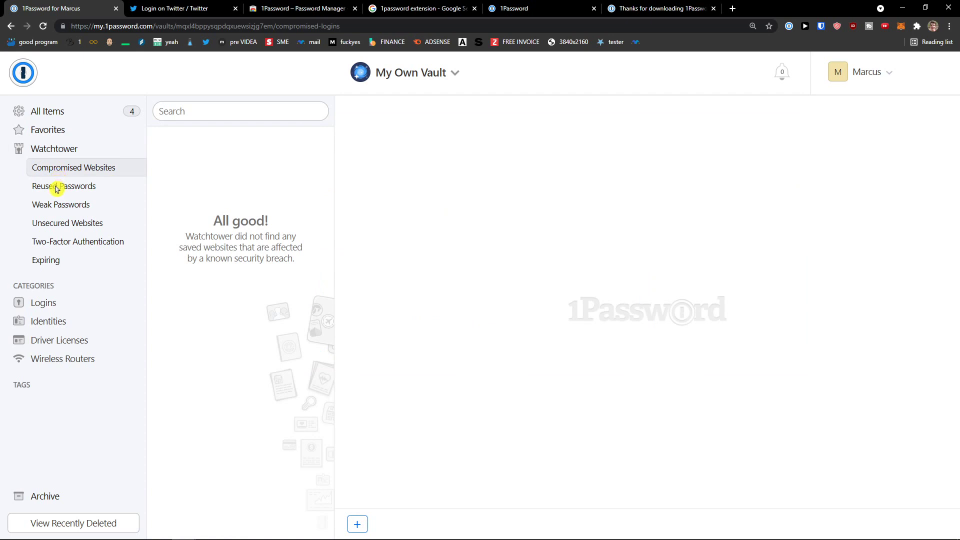
left_click(58, 187)
left_click(83, 205)
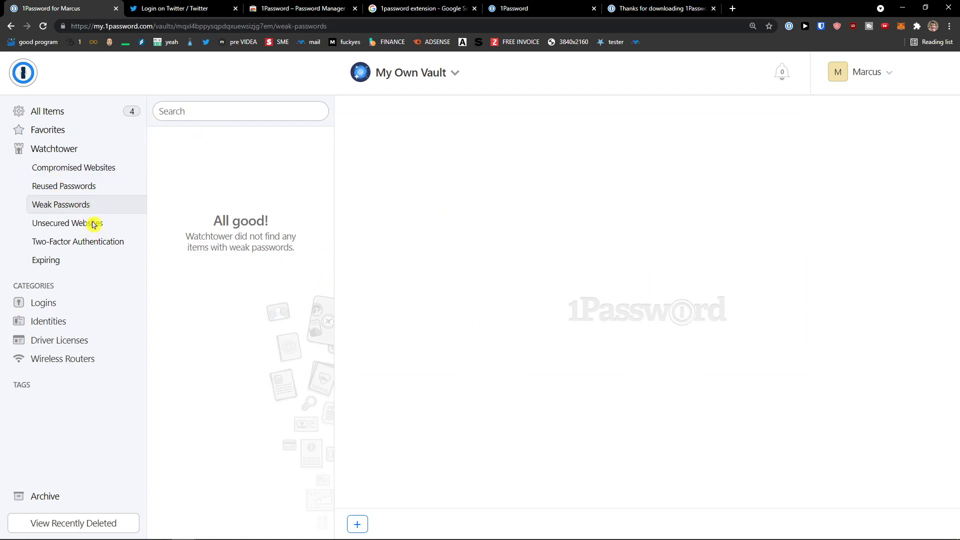
left_click(94, 222)
left_click(89, 243)
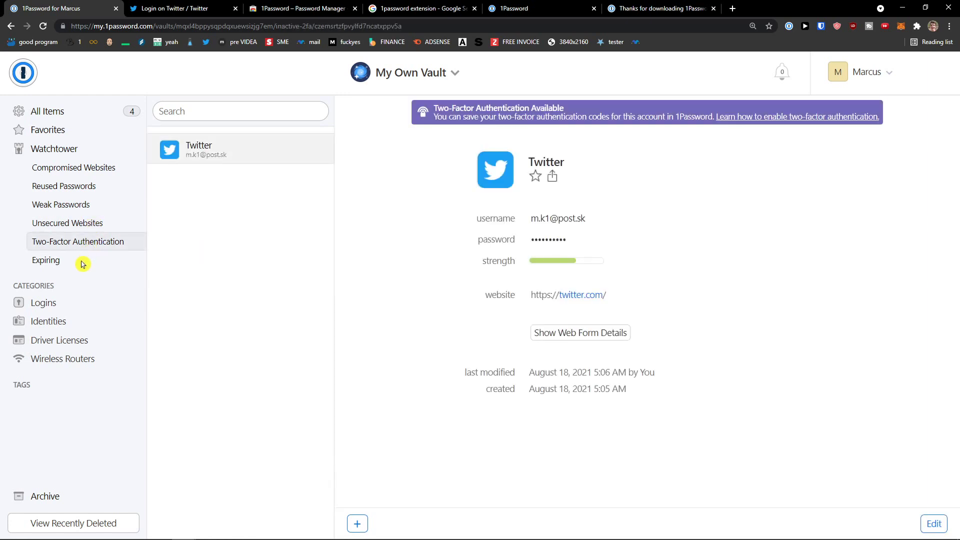
left_click(82, 262)
- Step back through the Watchtower checks, finishing on the Reused Passwords results
left_click(88, 244)
left_click(88, 225)
left_click(91, 202)
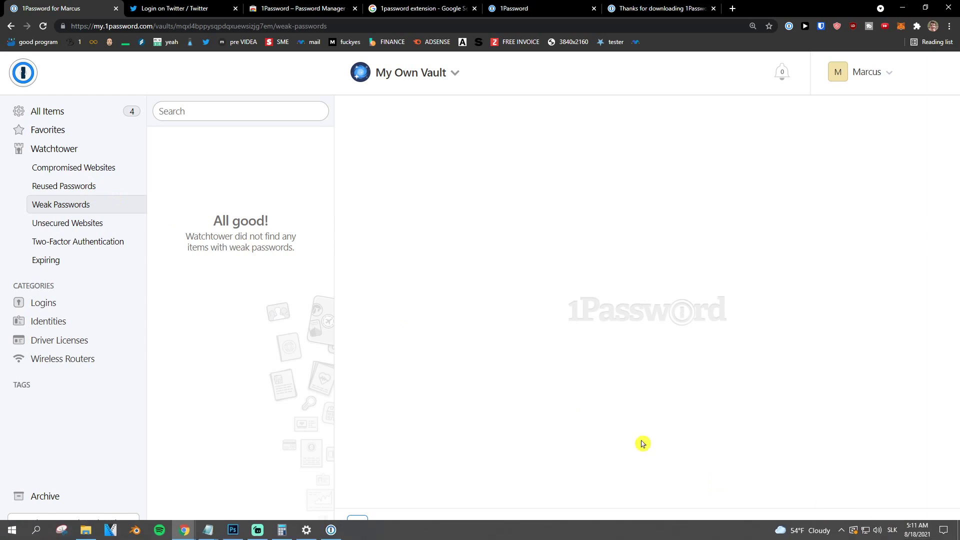
left_click(69, 186)
left_click(79, 167)
left_click(84, 189)
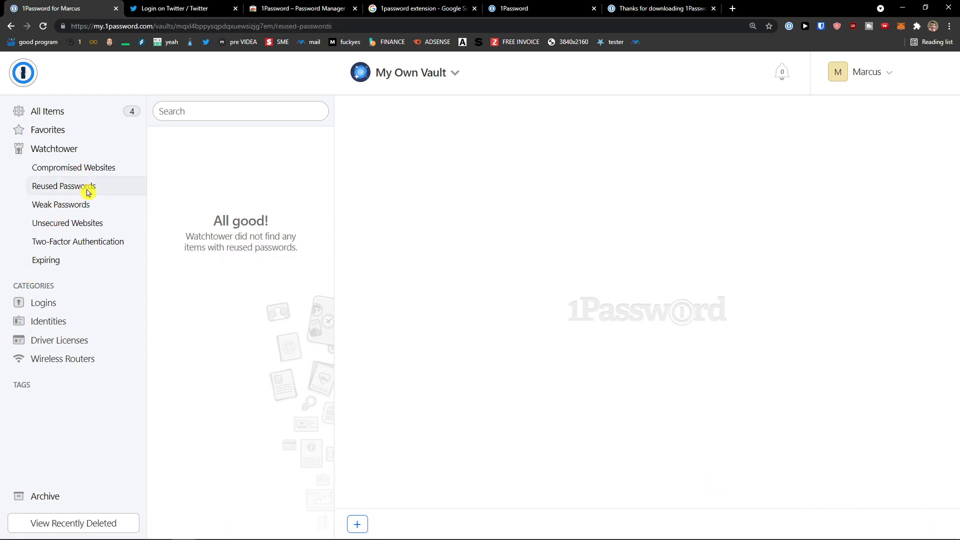